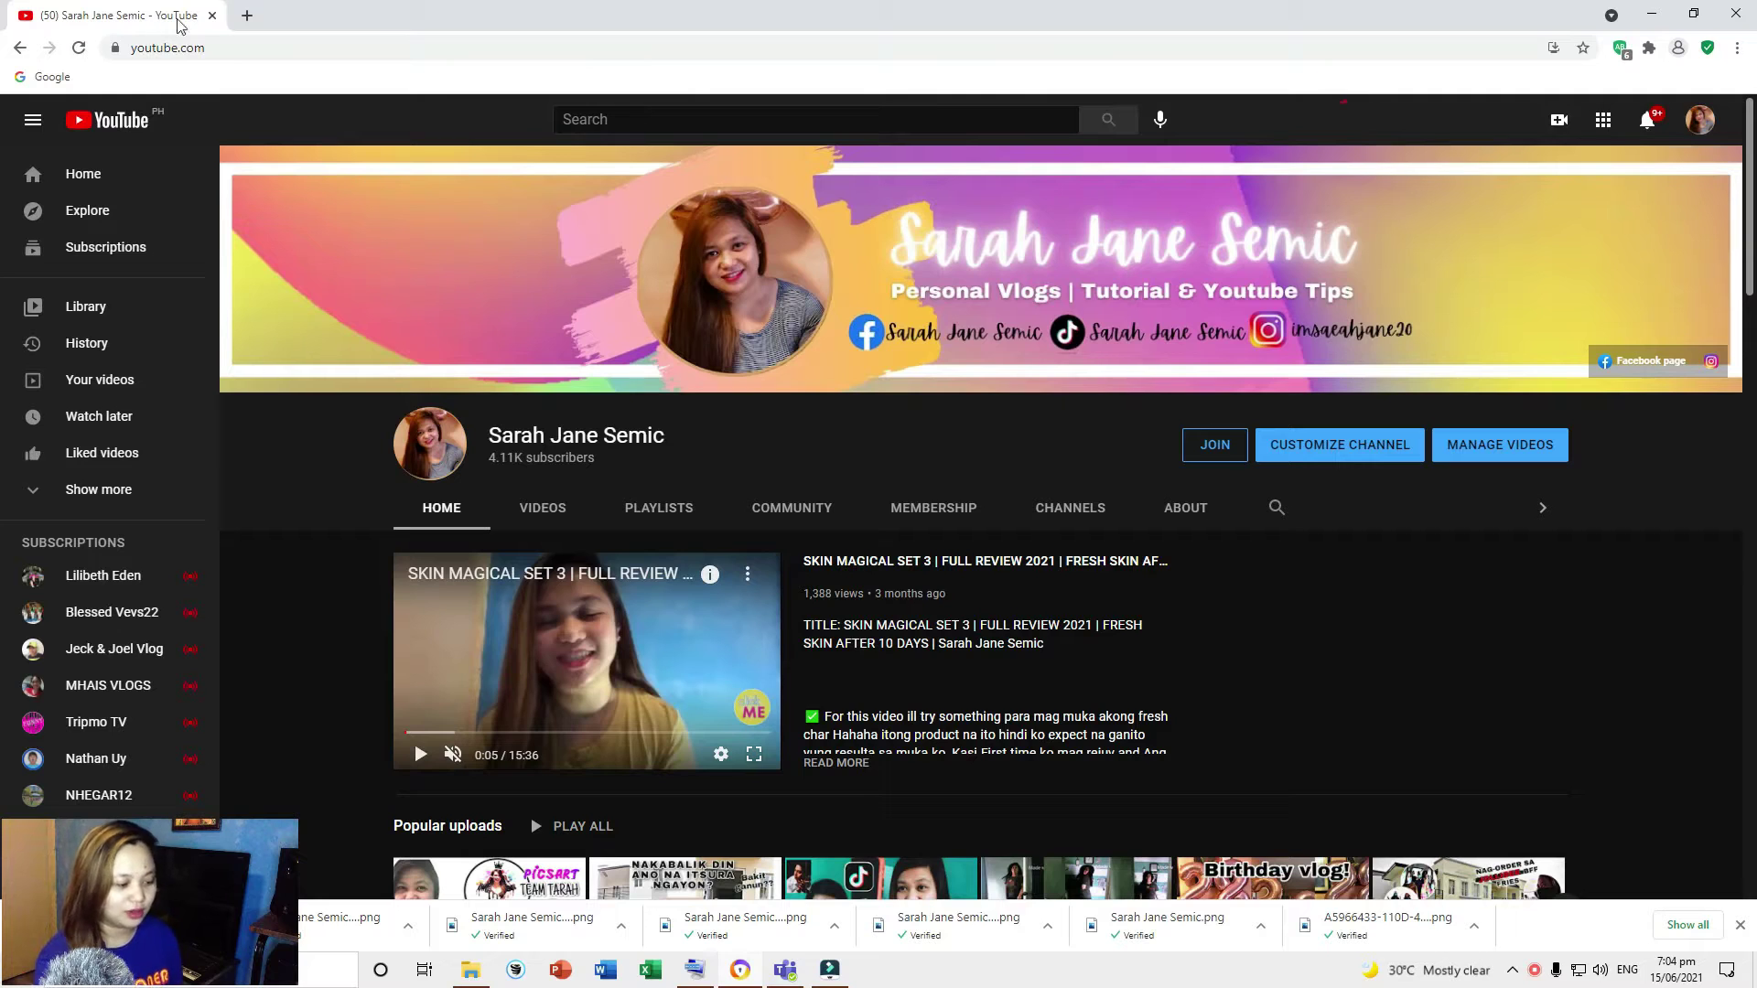
Open the Canva website in a new browser tab.
{"action": "left_click", "coordinate": [244, 16]}
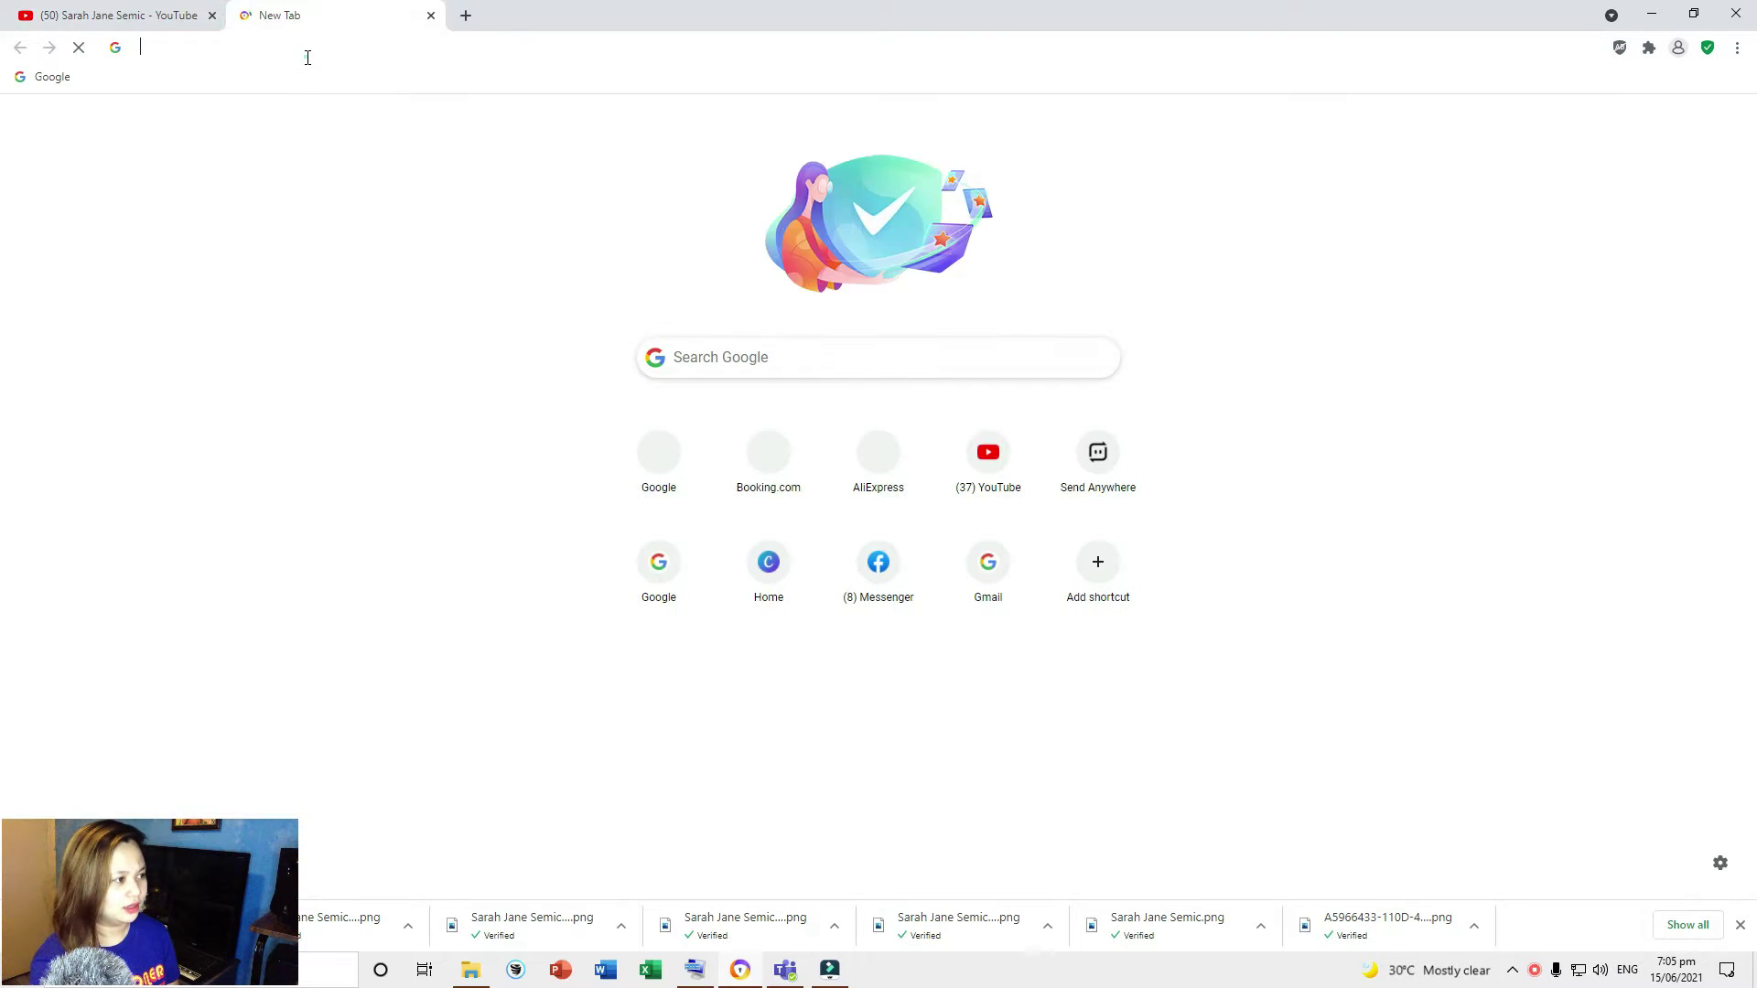
{"action": "left_click", "coordinate": [307, 55]}
{"action": "type", "text": "canva"}
{"action": "key", "text": "Return"}
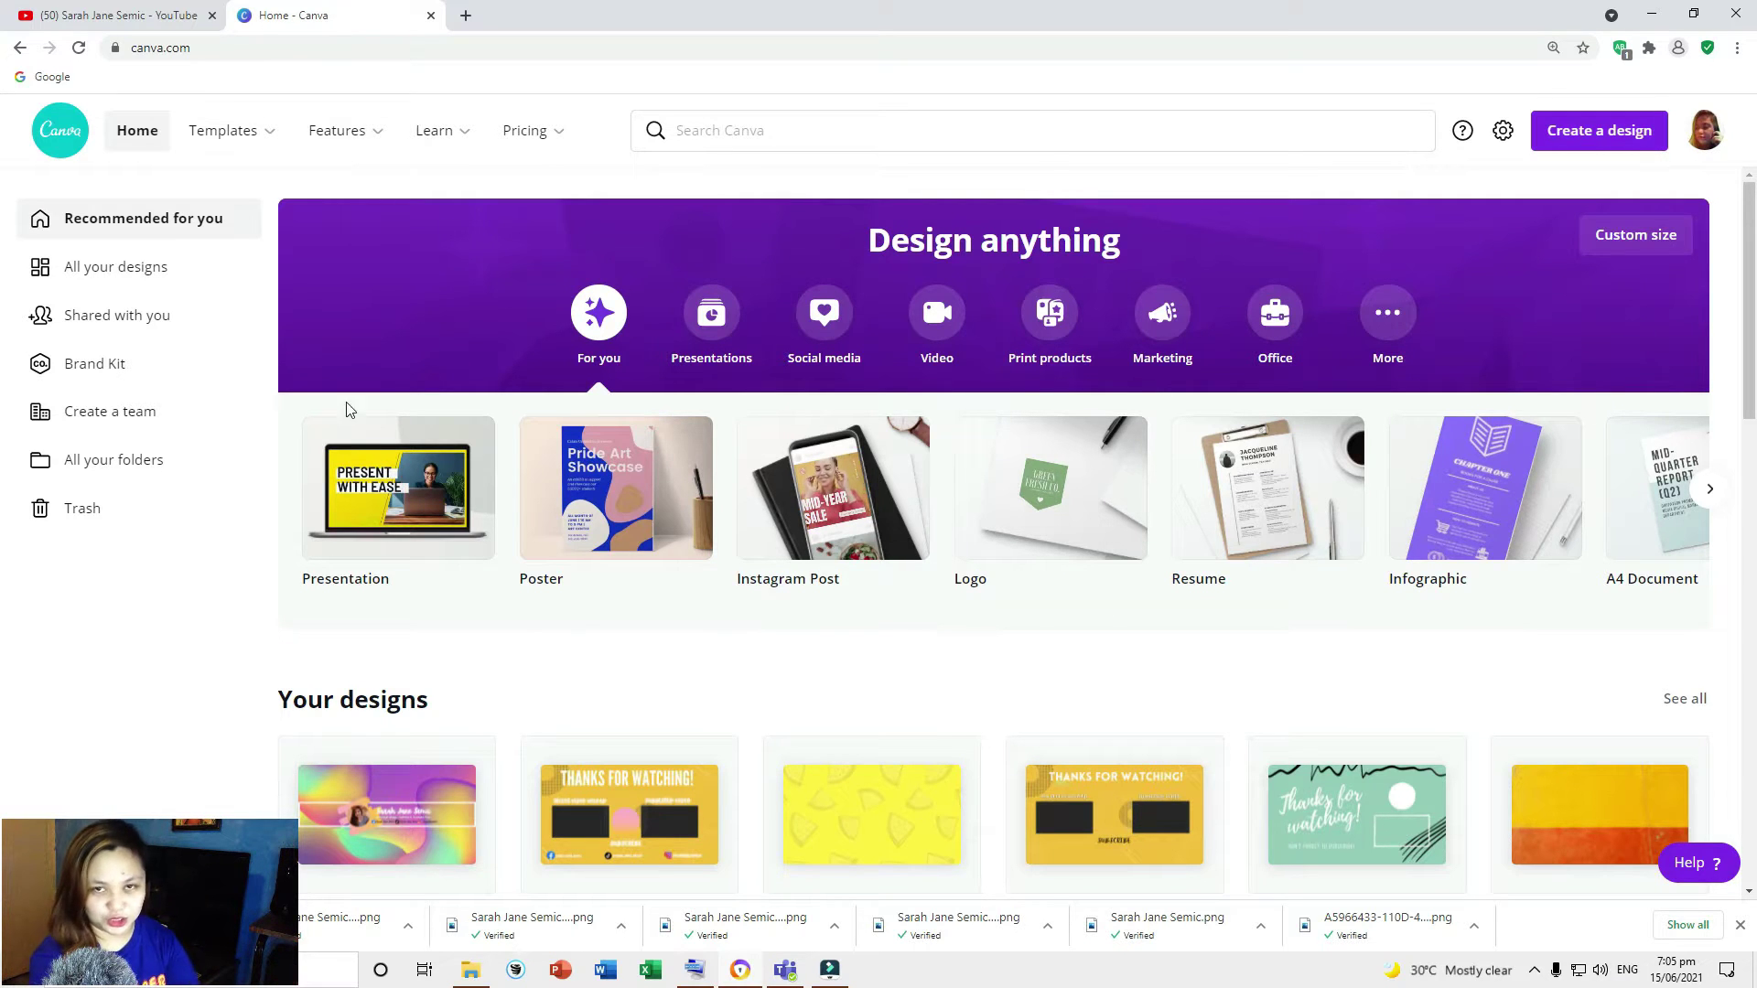
Search the design types for "youtube chan" and create a blank YouTube Channel Art design.
{"action": "left_click", "coordinate": [1623, 131]}
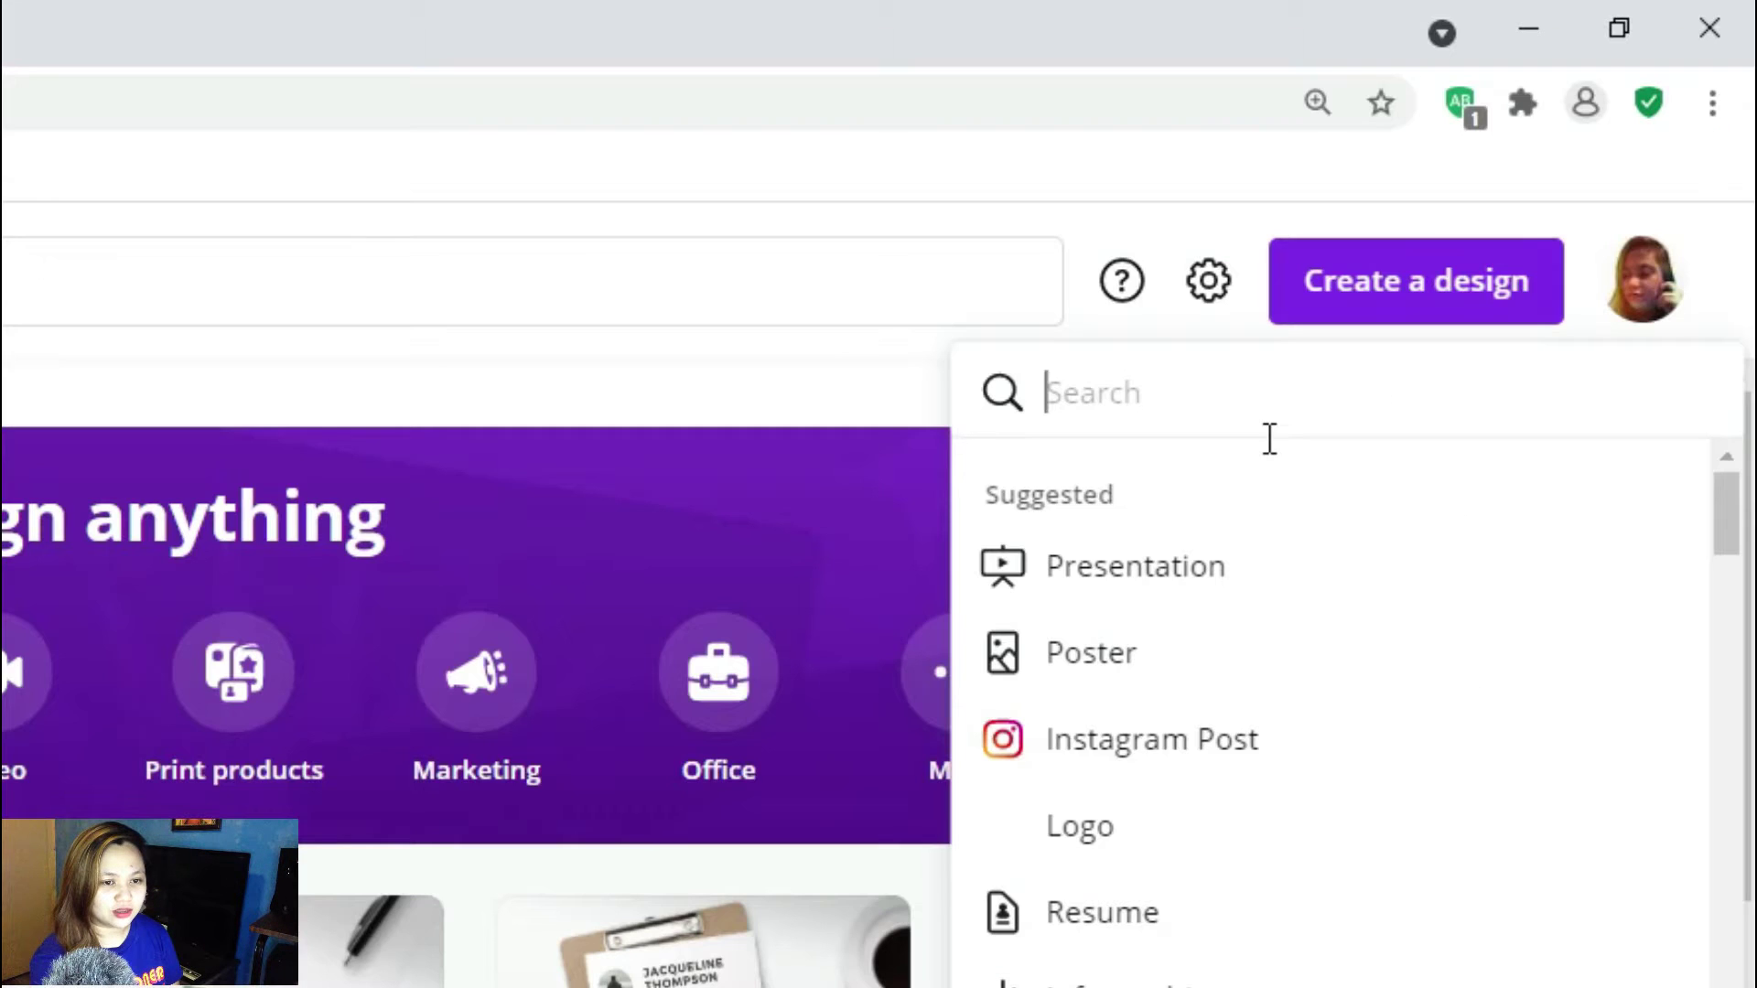
{"action": "left_click", "coordinate": [1536, 189]}
{"action": "type", "text": "y"}
{"action": "key", "text": "BackSpace"}
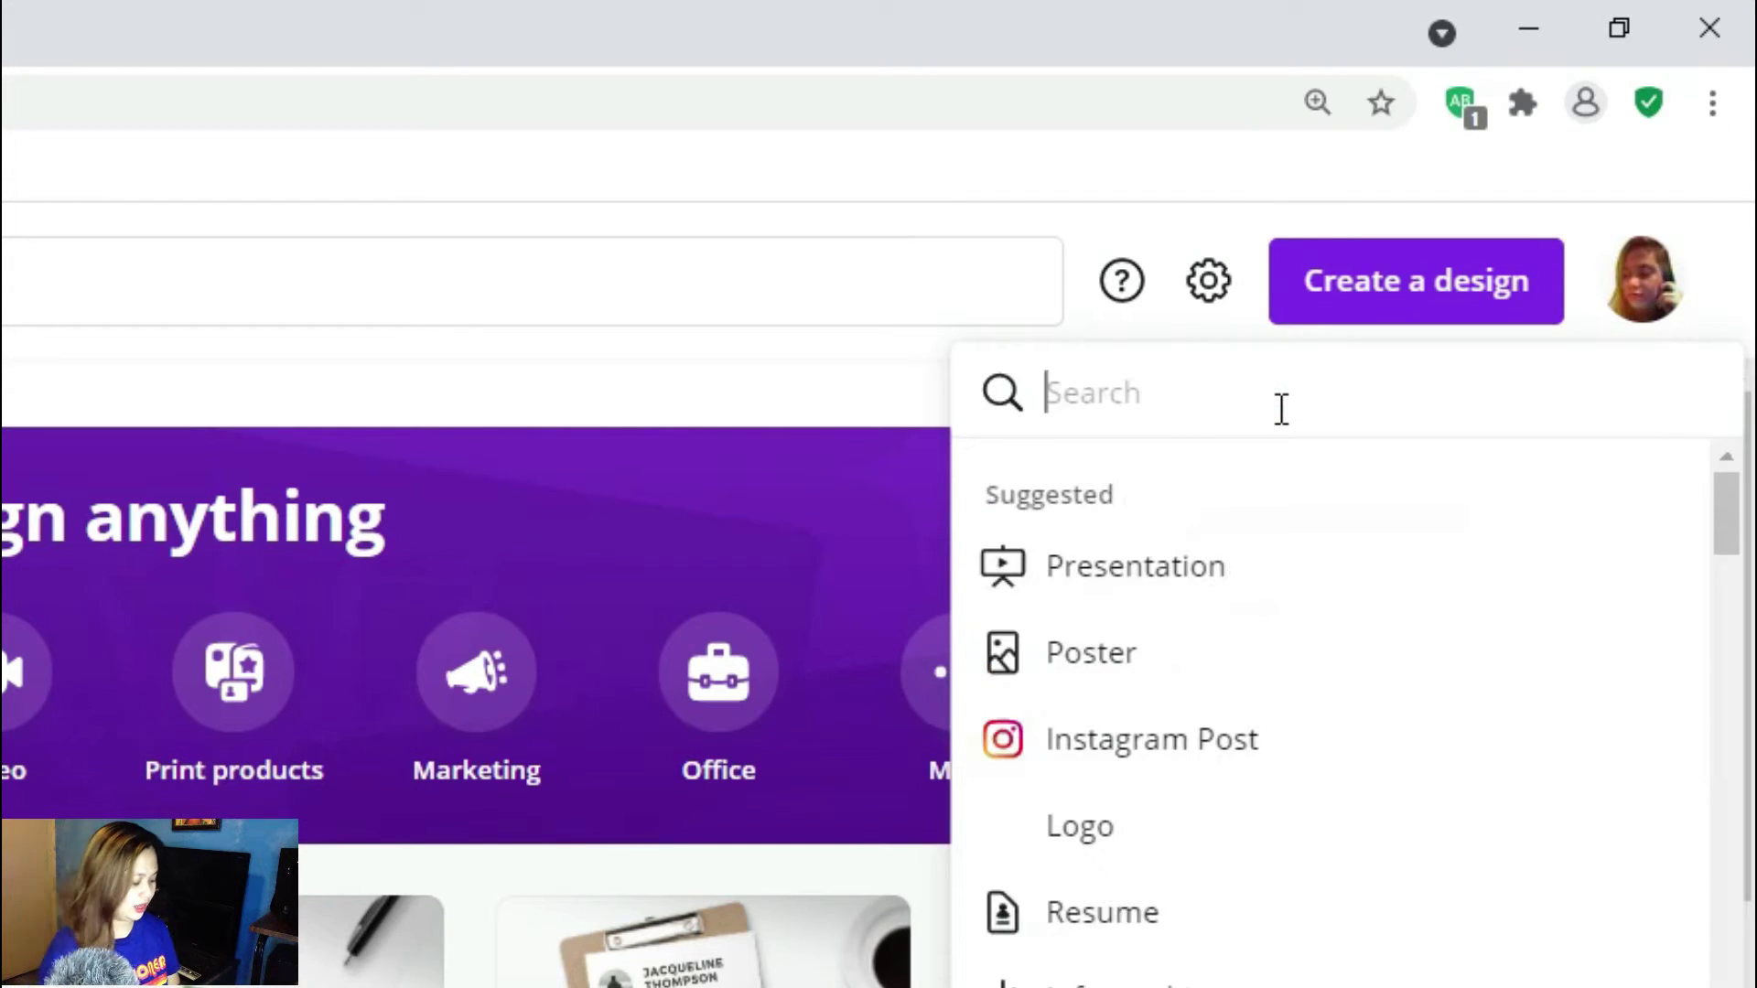
{"action": "type", "text": "yout"}
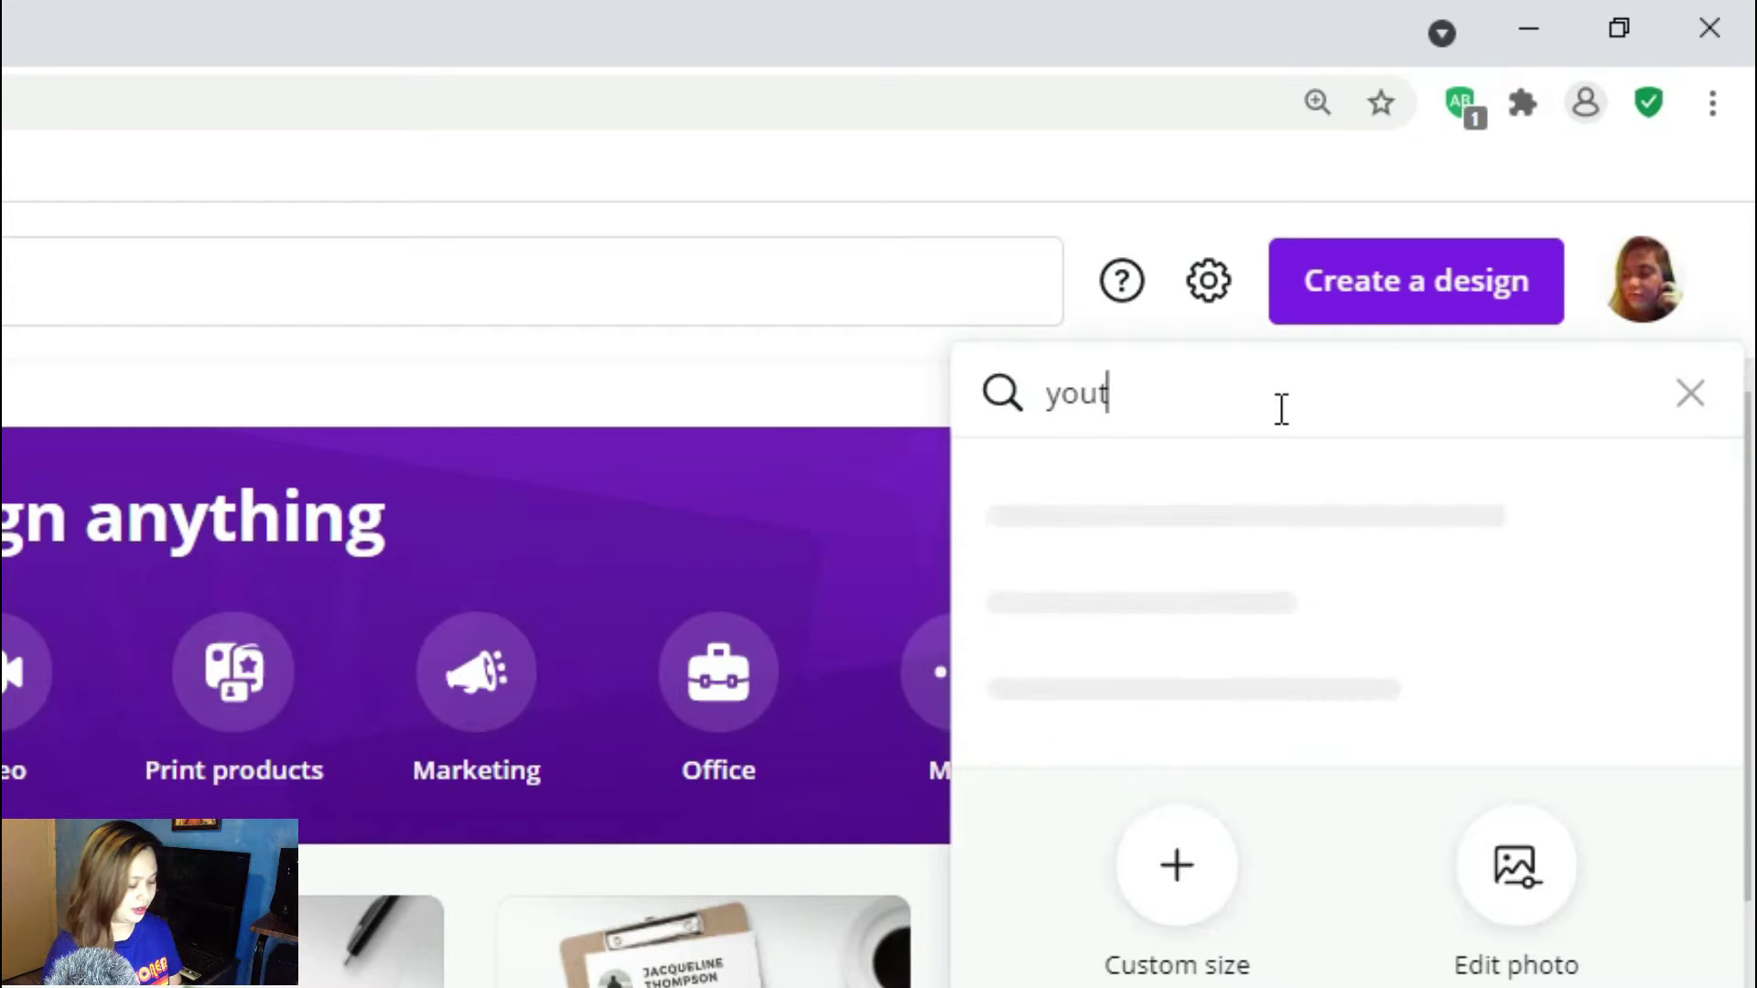
{"action": "type", "text": "ube c"}
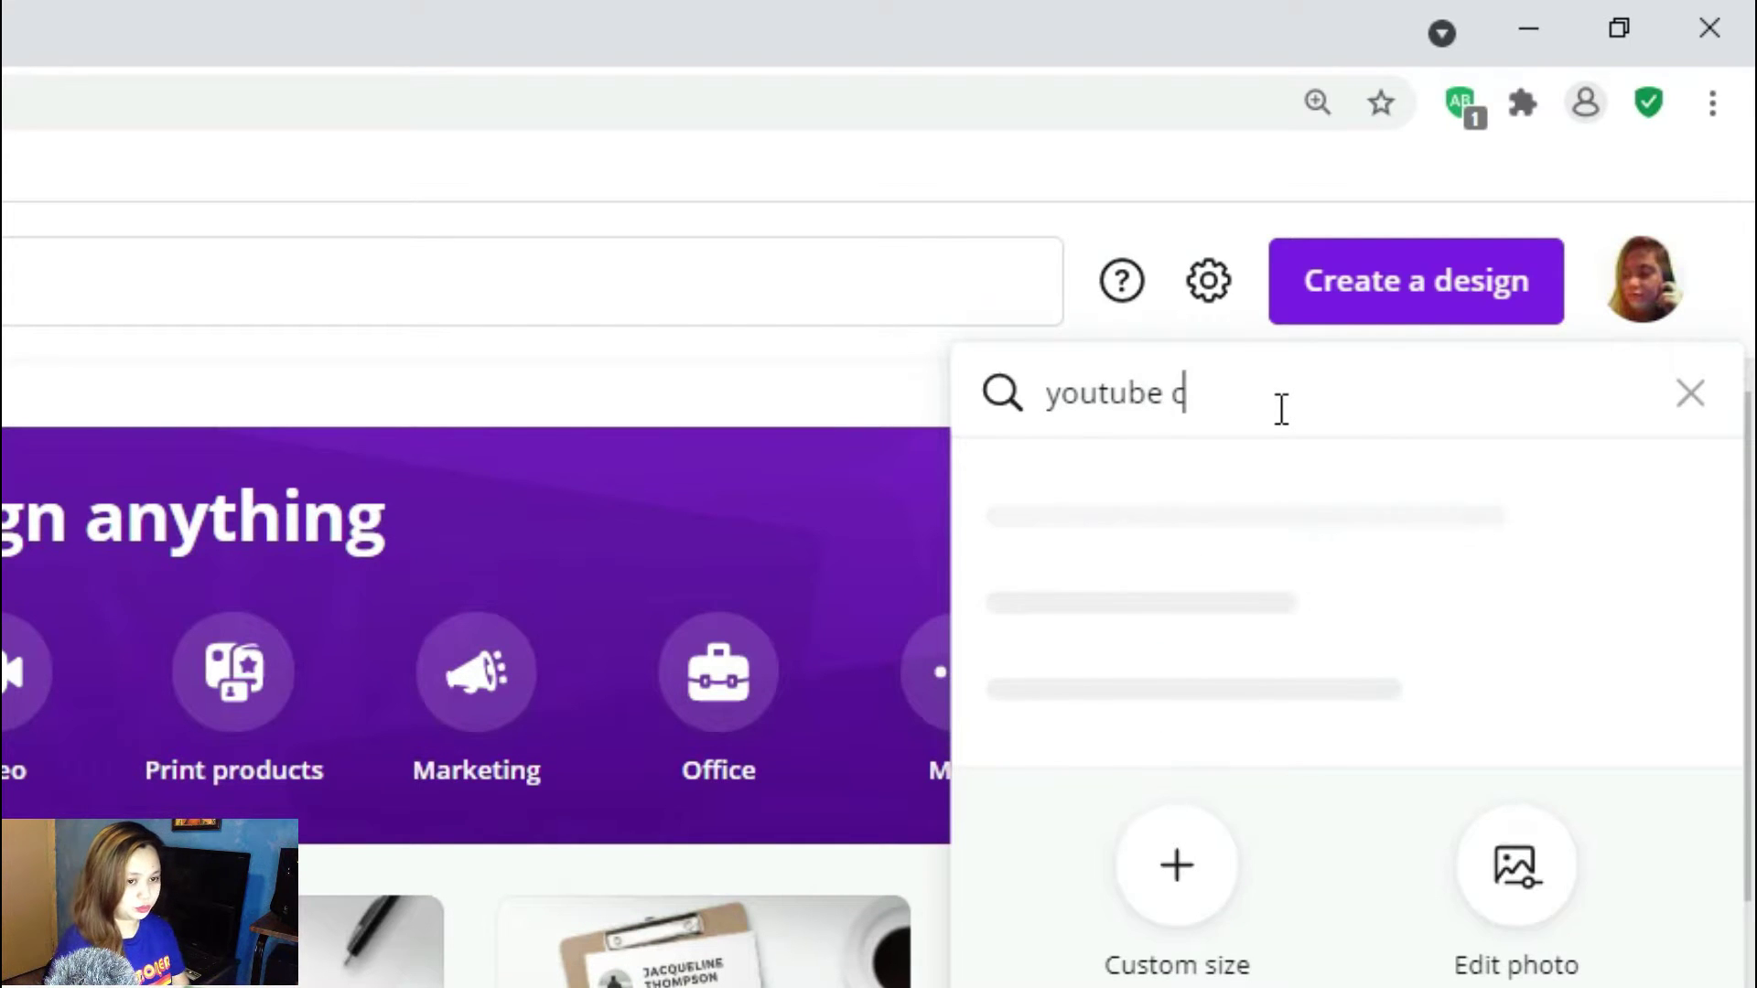
{"action": "type", "text": "han"}
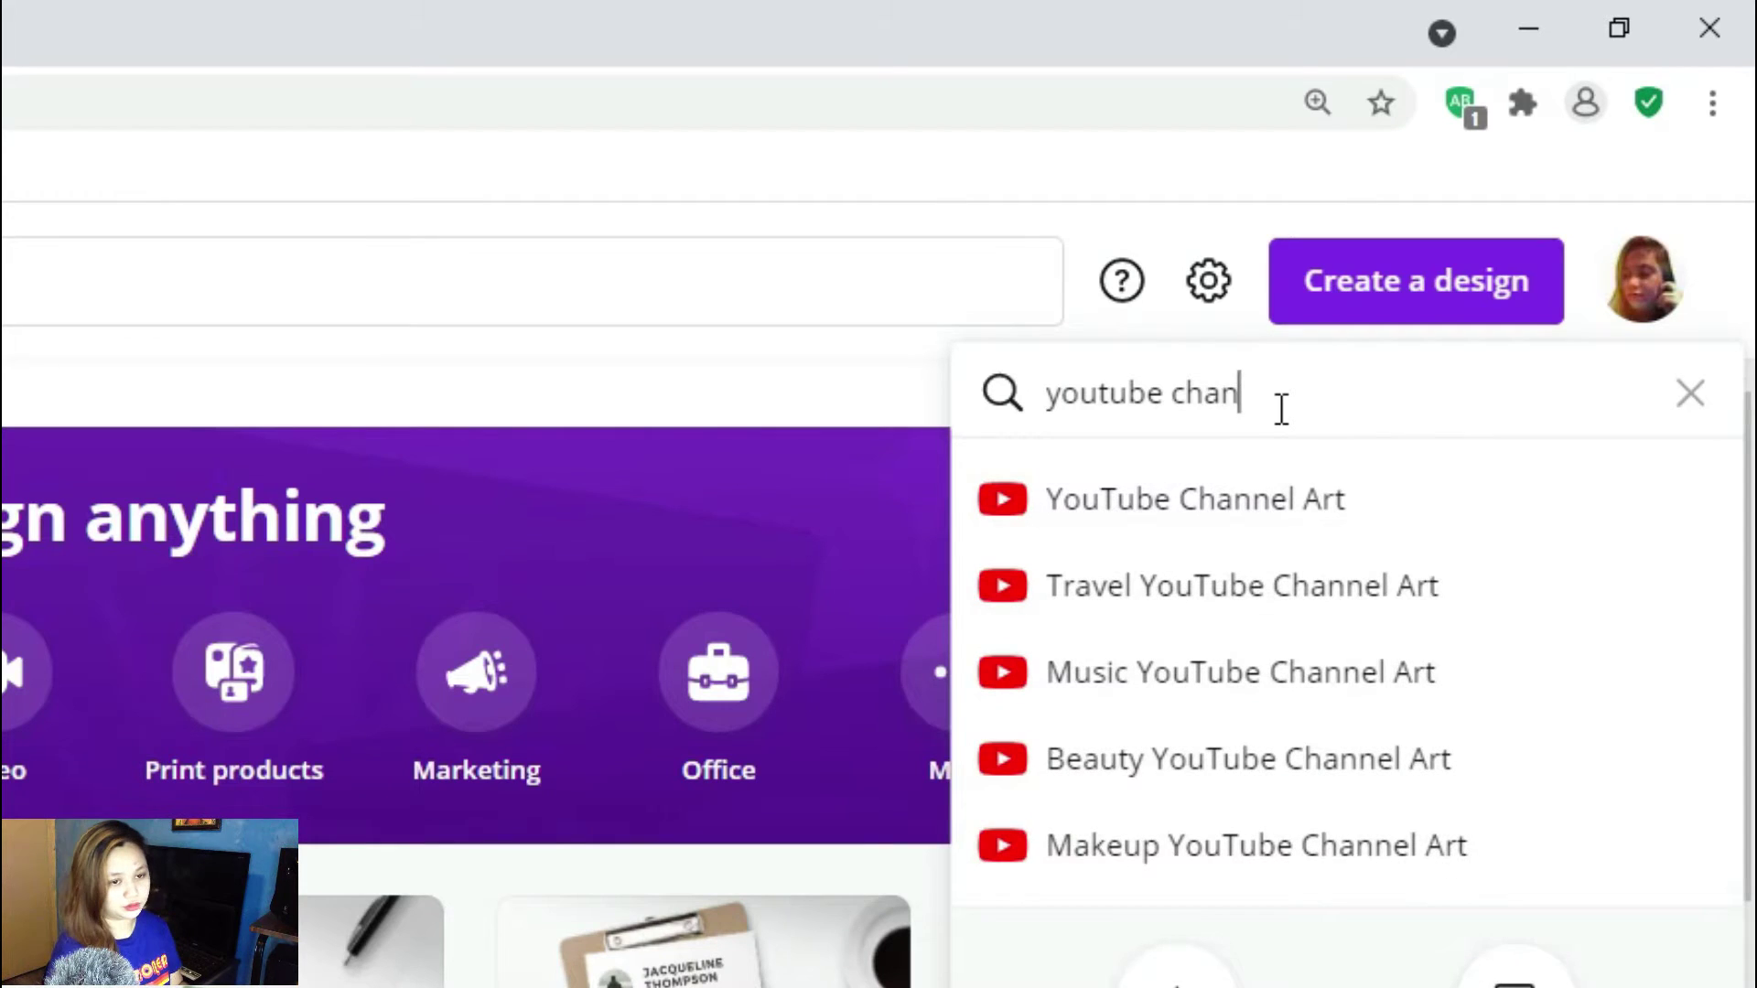
{"action": "key", "text": "Down"}
{"action": "key", "text": "Return"}
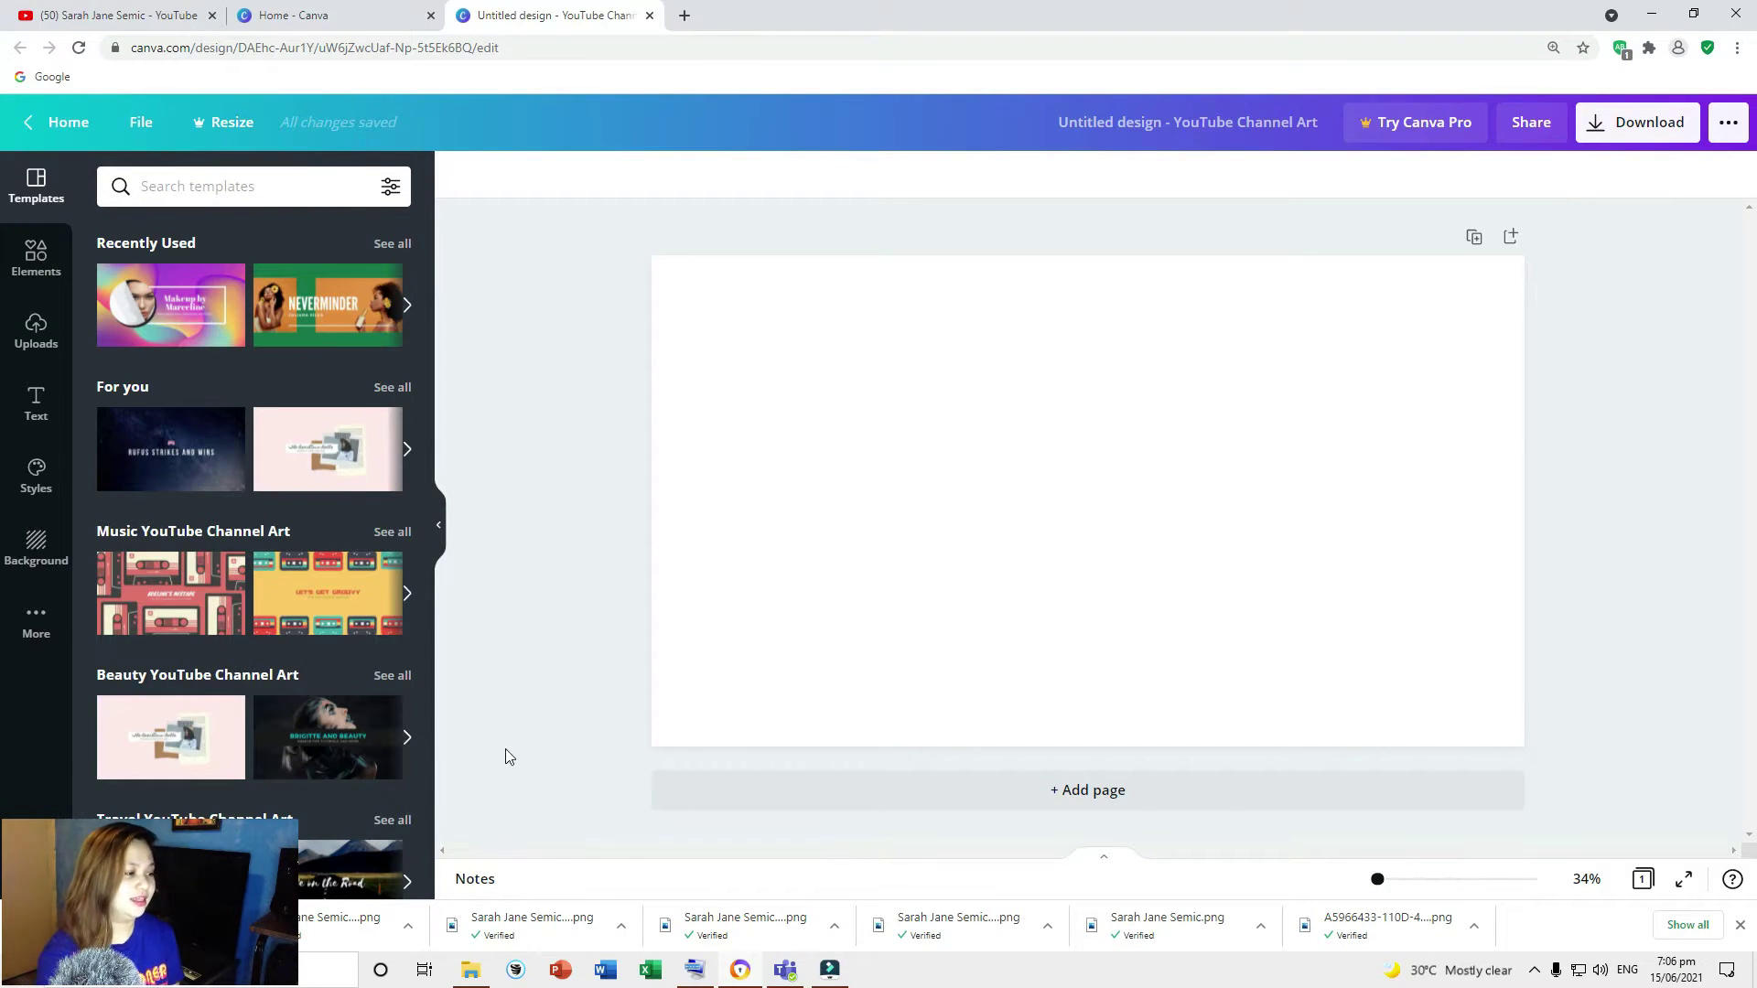
Browse the channel art templates, including the full Music YouTube Channel Art category and the general results.
{"action": "scroll", "coordinate": [295, 608], "scroll_direction": "down", "scroll_amount": 3}
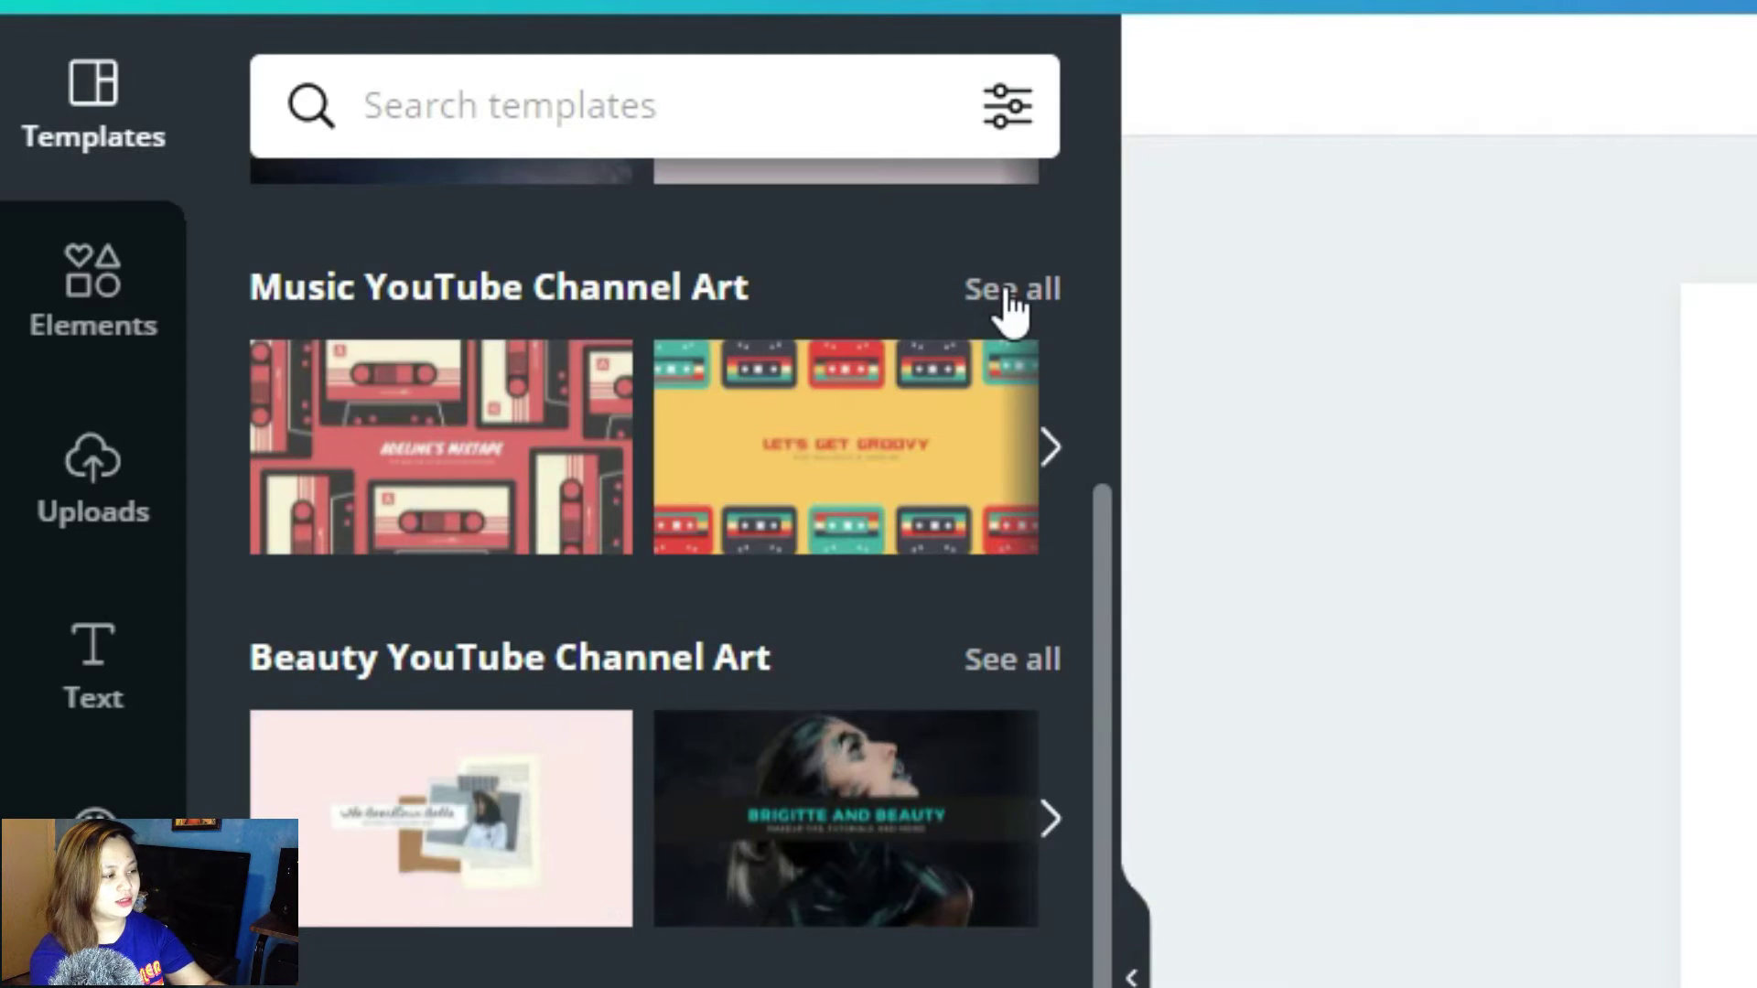
{"action": "left_click", "coordinate": [393, 263]}
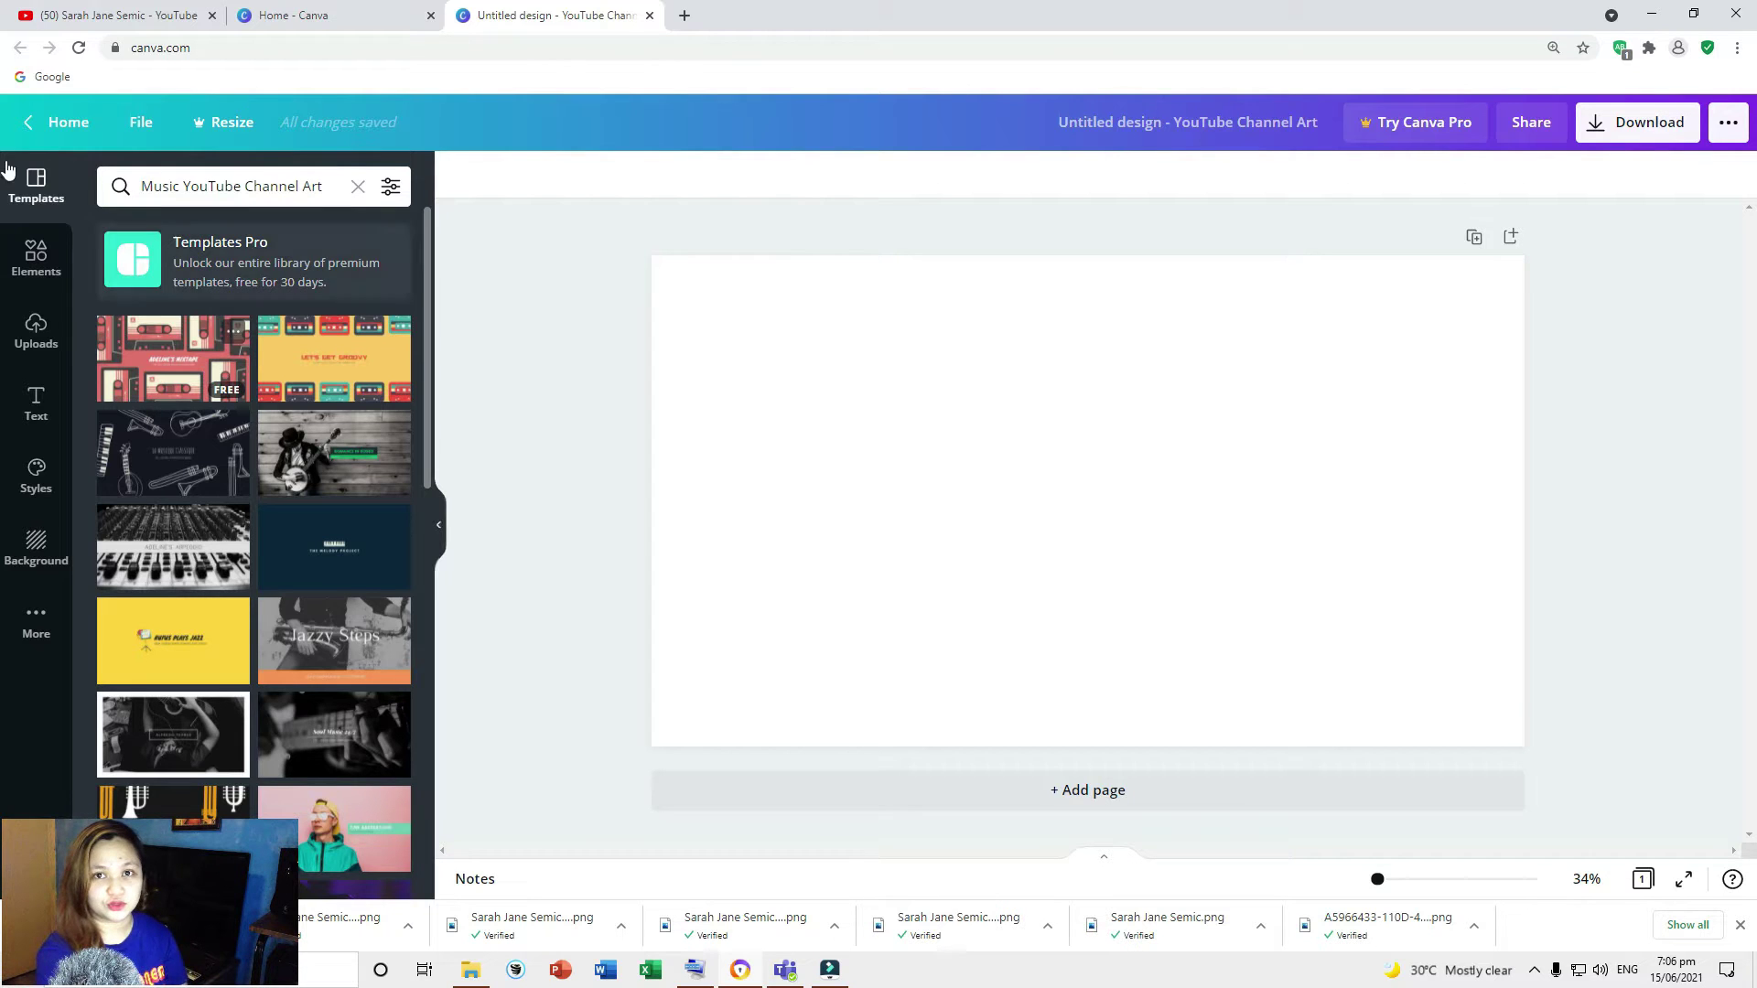
{"action": "left_click", "coordinate": [33, 128]}
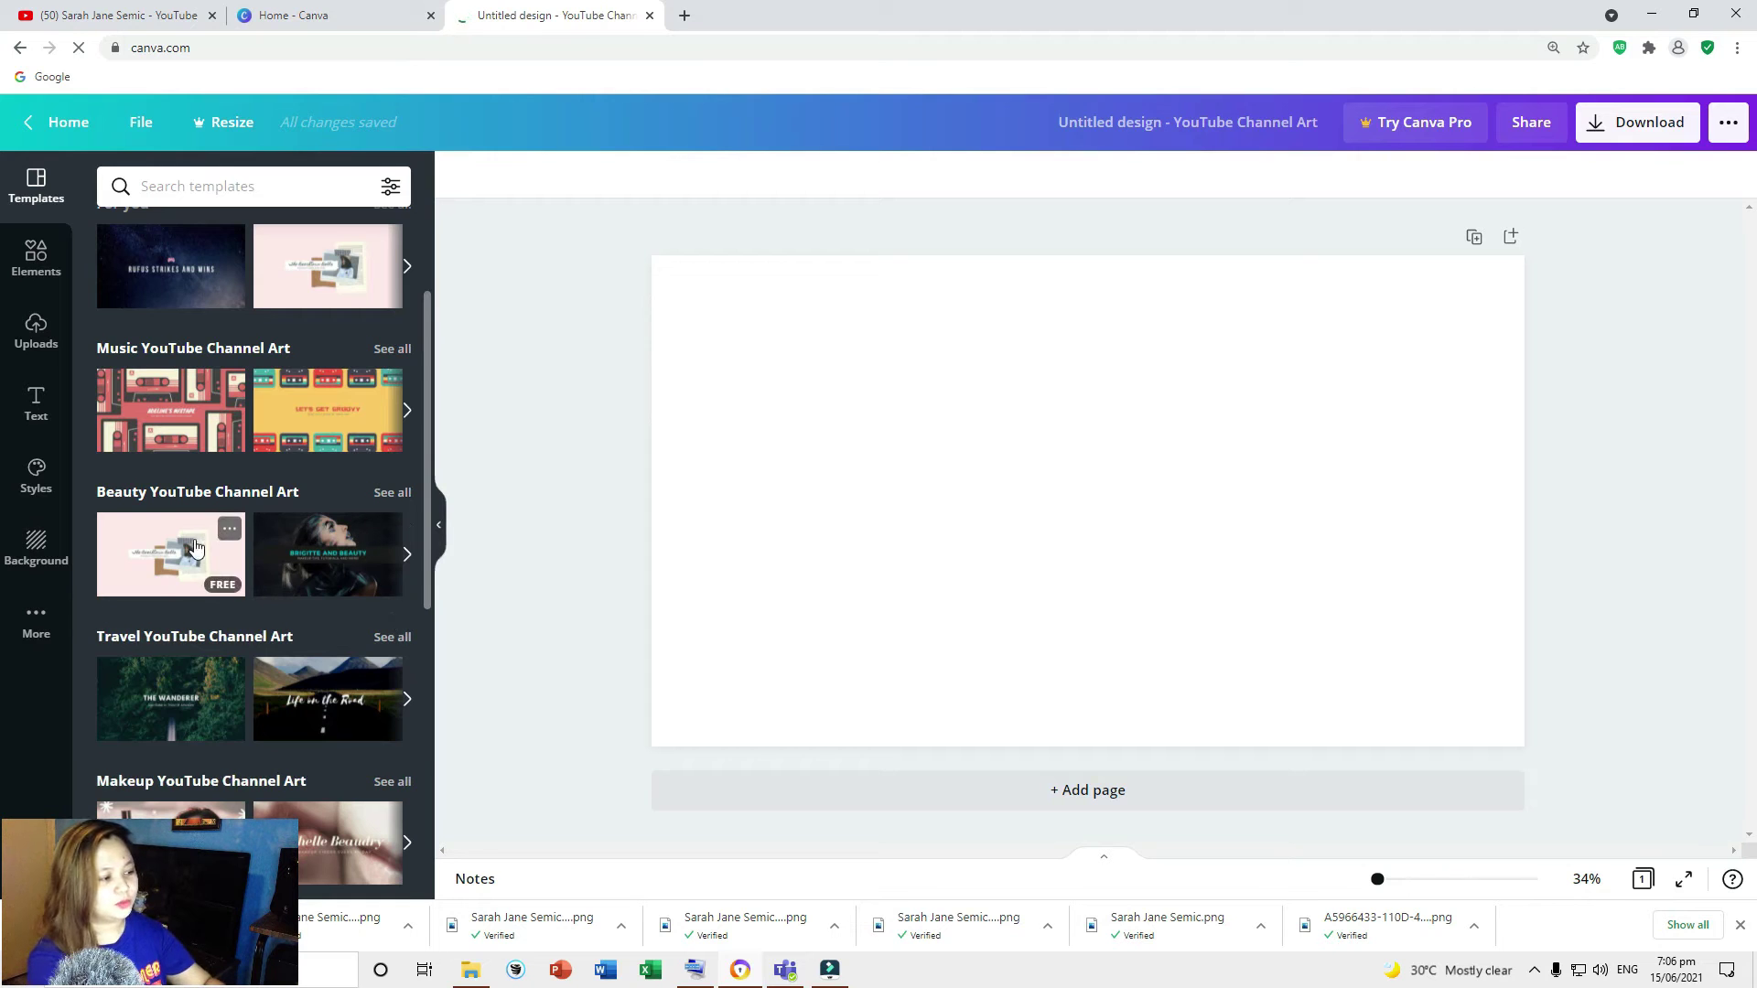
{"action": "scroll", "coordinate": [173, 693], "scroll_direction": "down", "scroll_amount": 2}
{"action": "scroll", "coordinate": [178, 703], "scroll_direction": "down", "scroll_amount": 5}
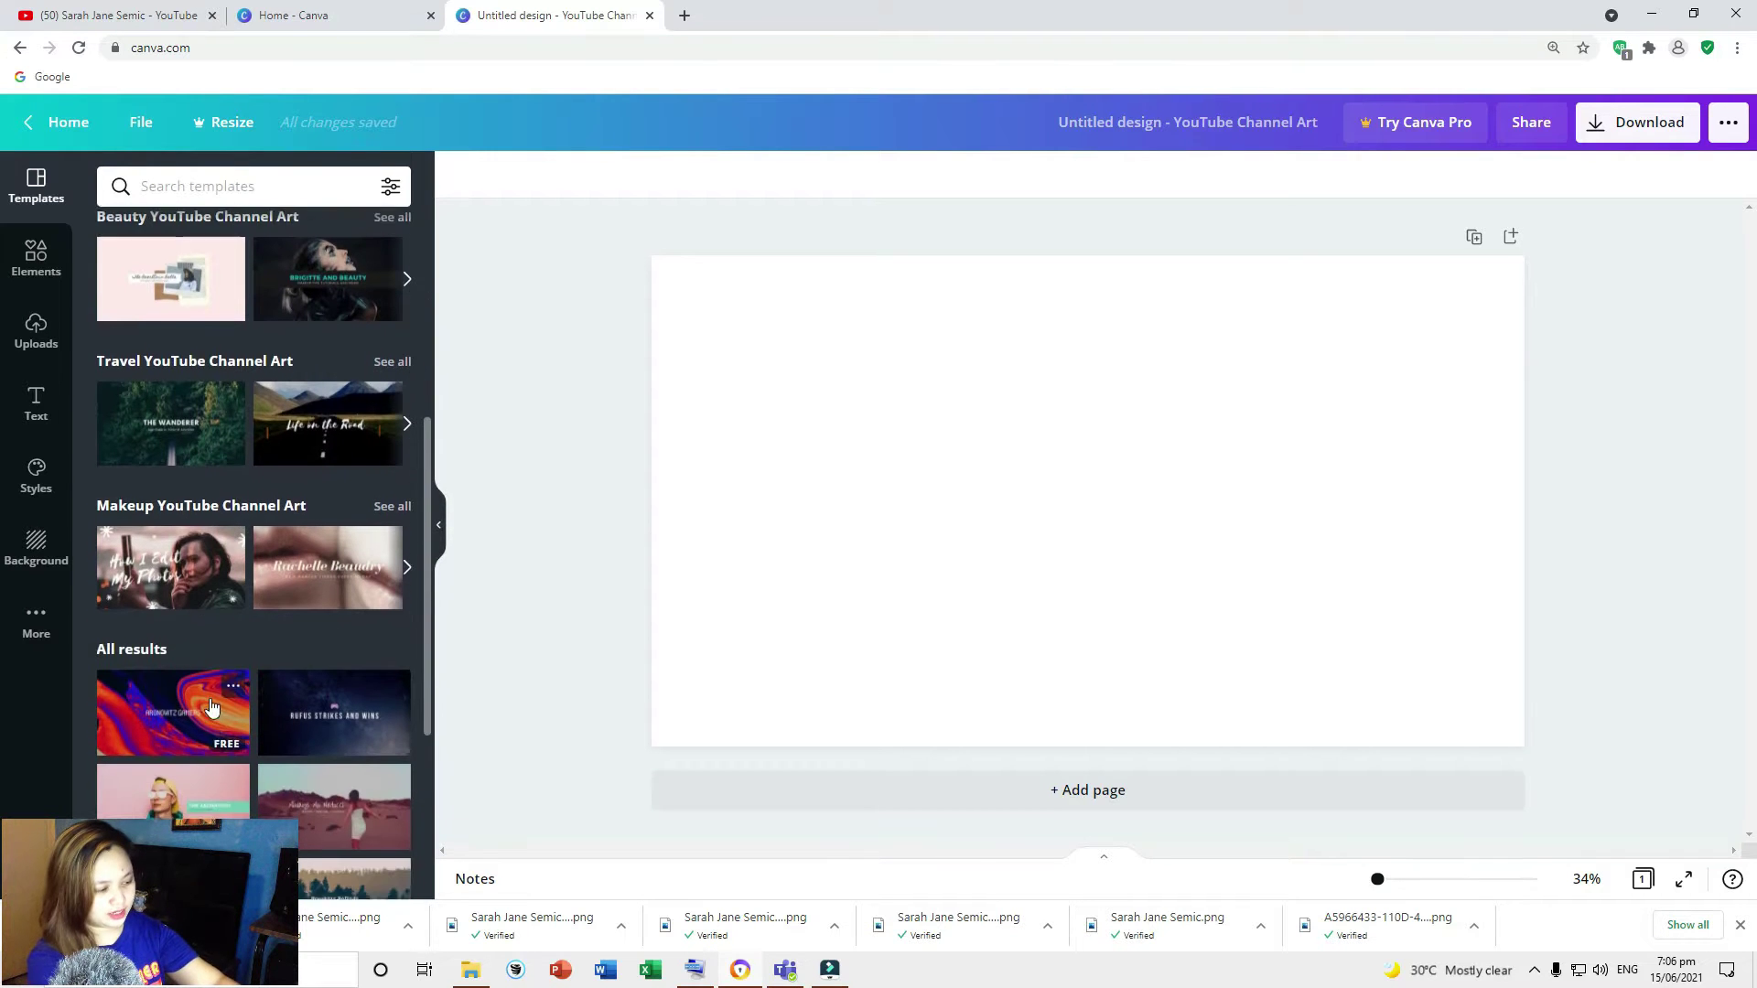
{"action": "scroll", "coordinate": [211, 700], "scroll_direction": "down", "scroll_amount": 3}
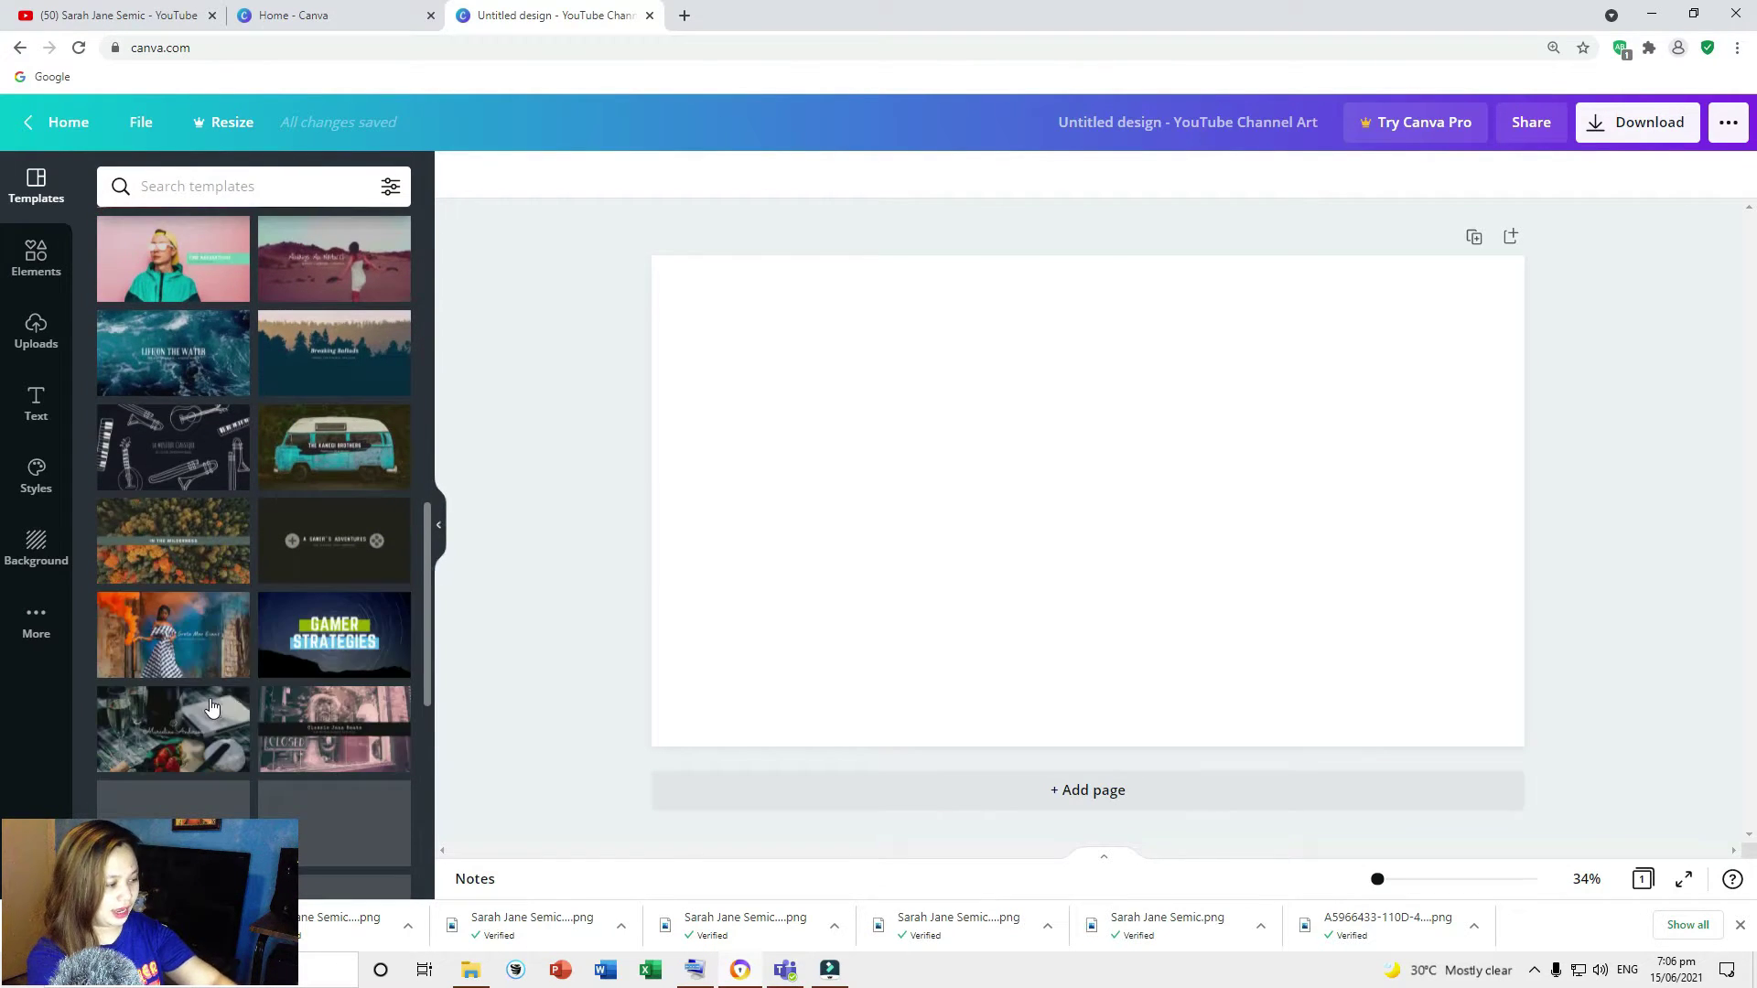
{"action": "scroll", "coordinate": [218, 703], "scroll_direction": "up", "scroll_amount": 10}
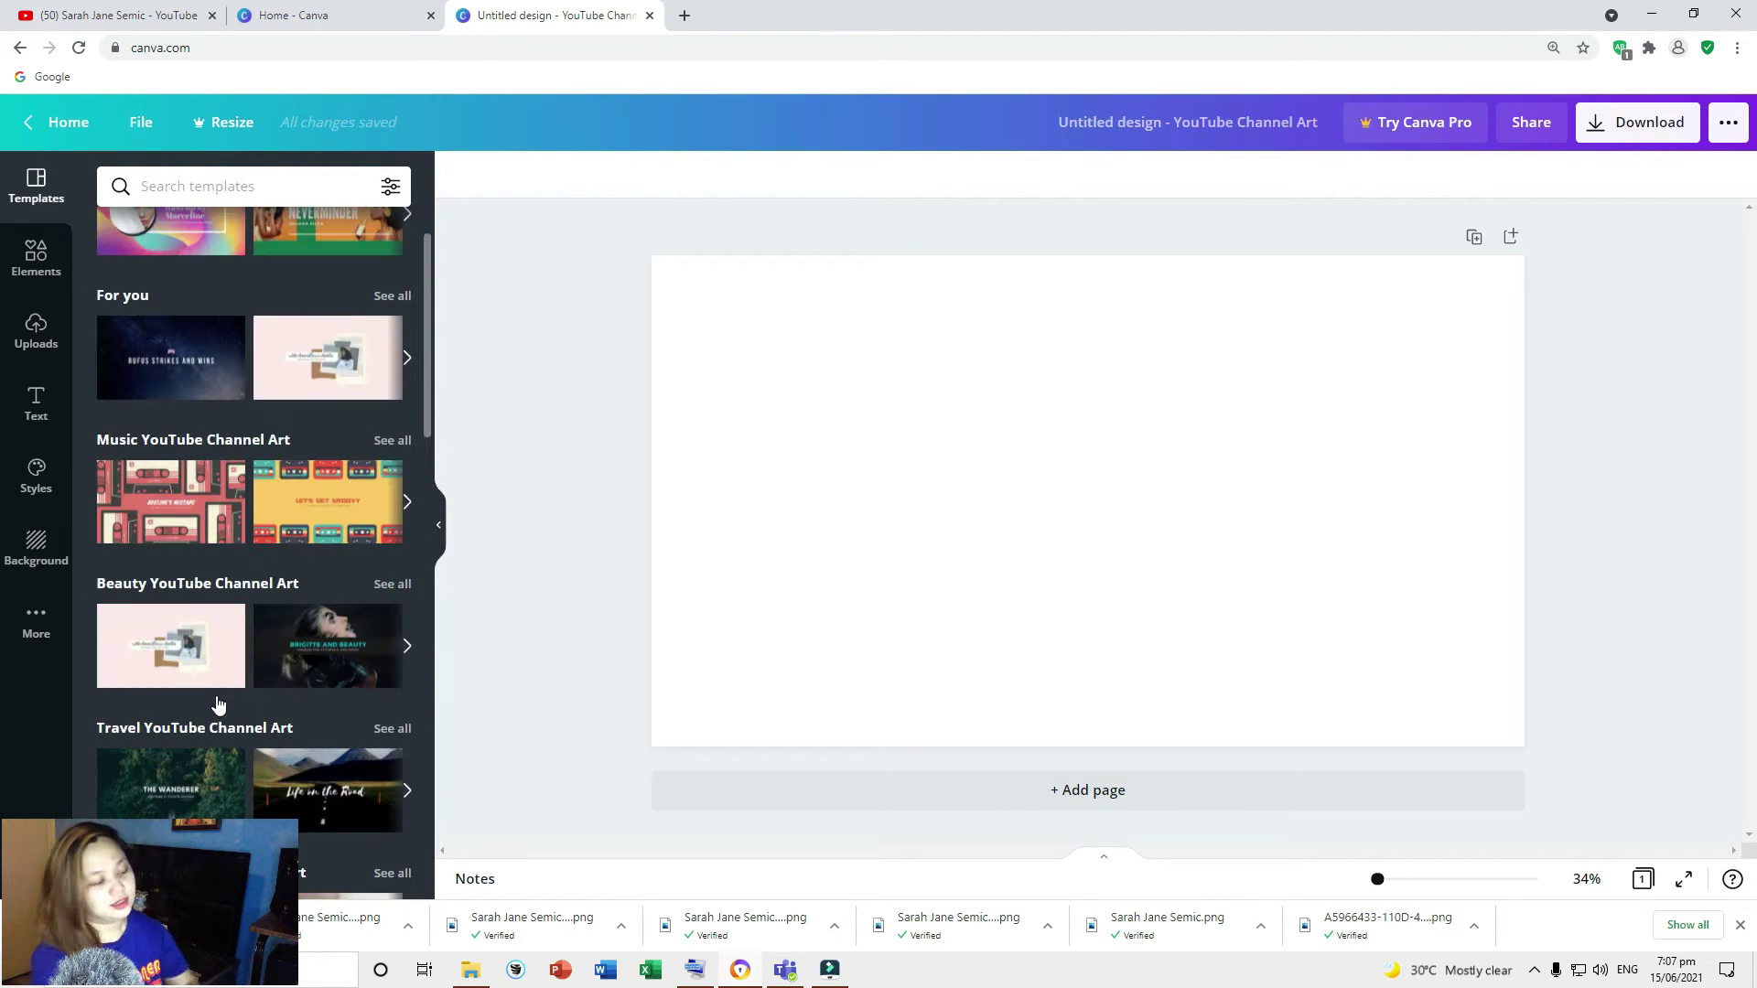
{"action": "scroll", "coordinate": [216, 701], "scroll_direction": "up", "scroll_amount": 1}
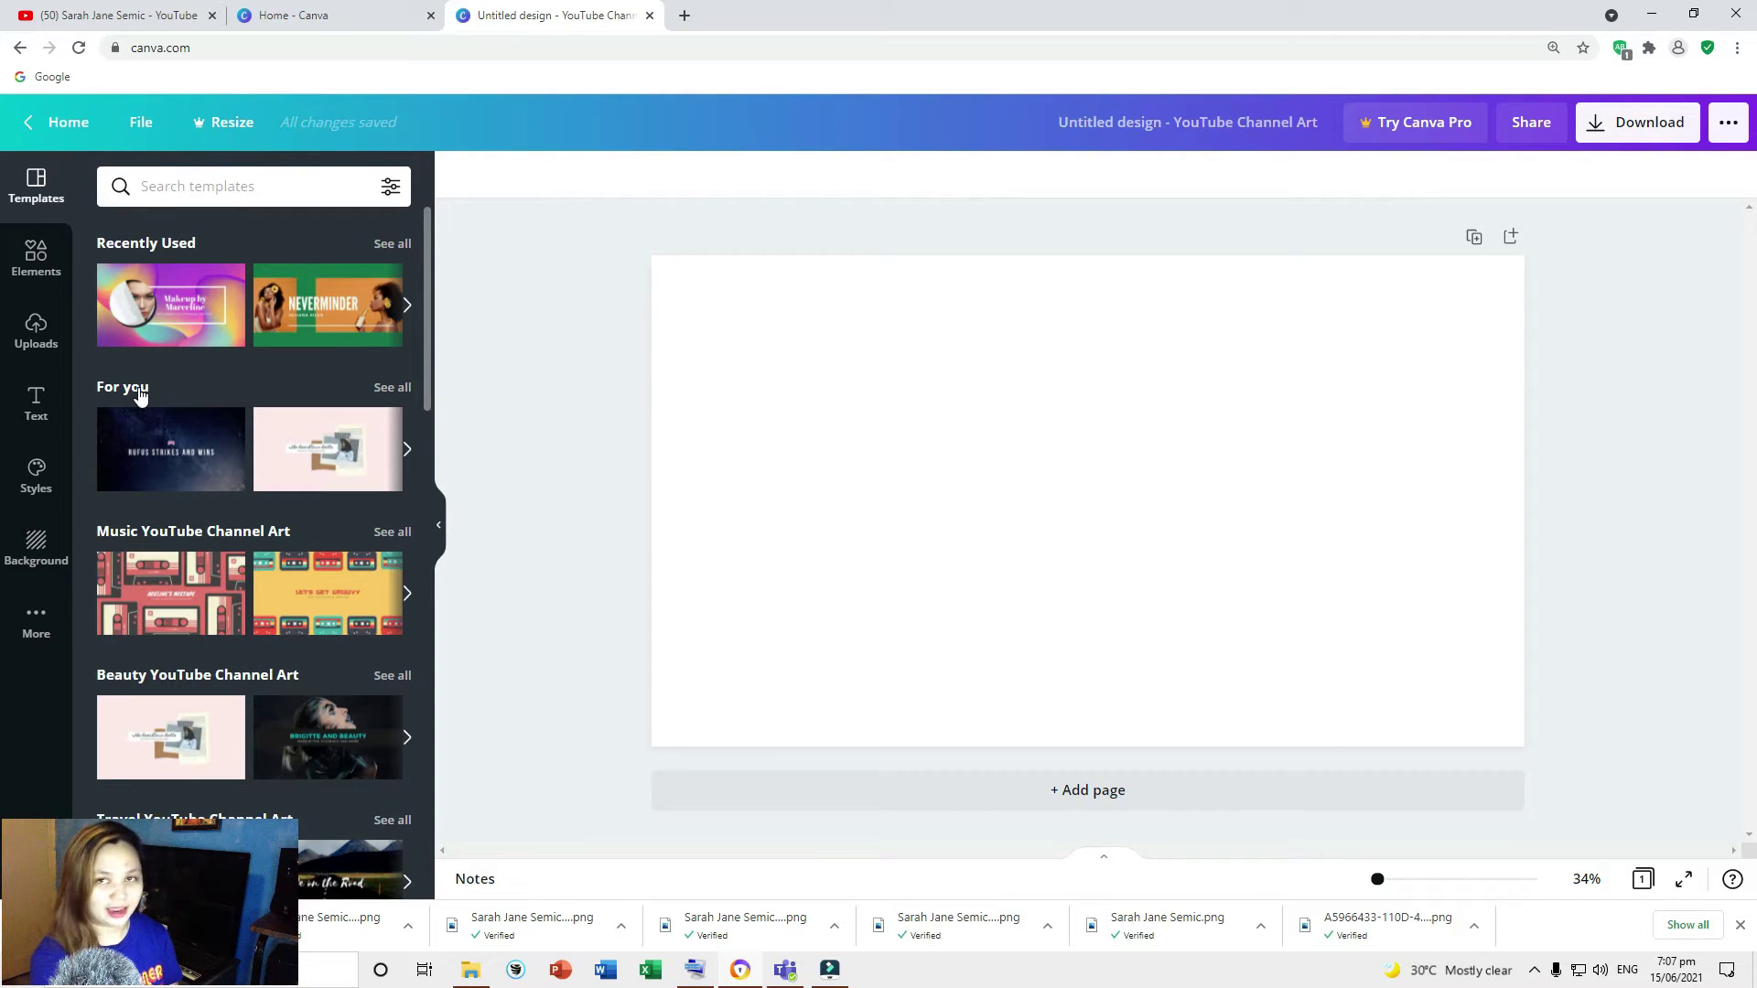
Apply the recently used colourful makeup template to the blank page and check its photo, text and background elements.
{"action": "left_click", "coordinate": [151, 315]}
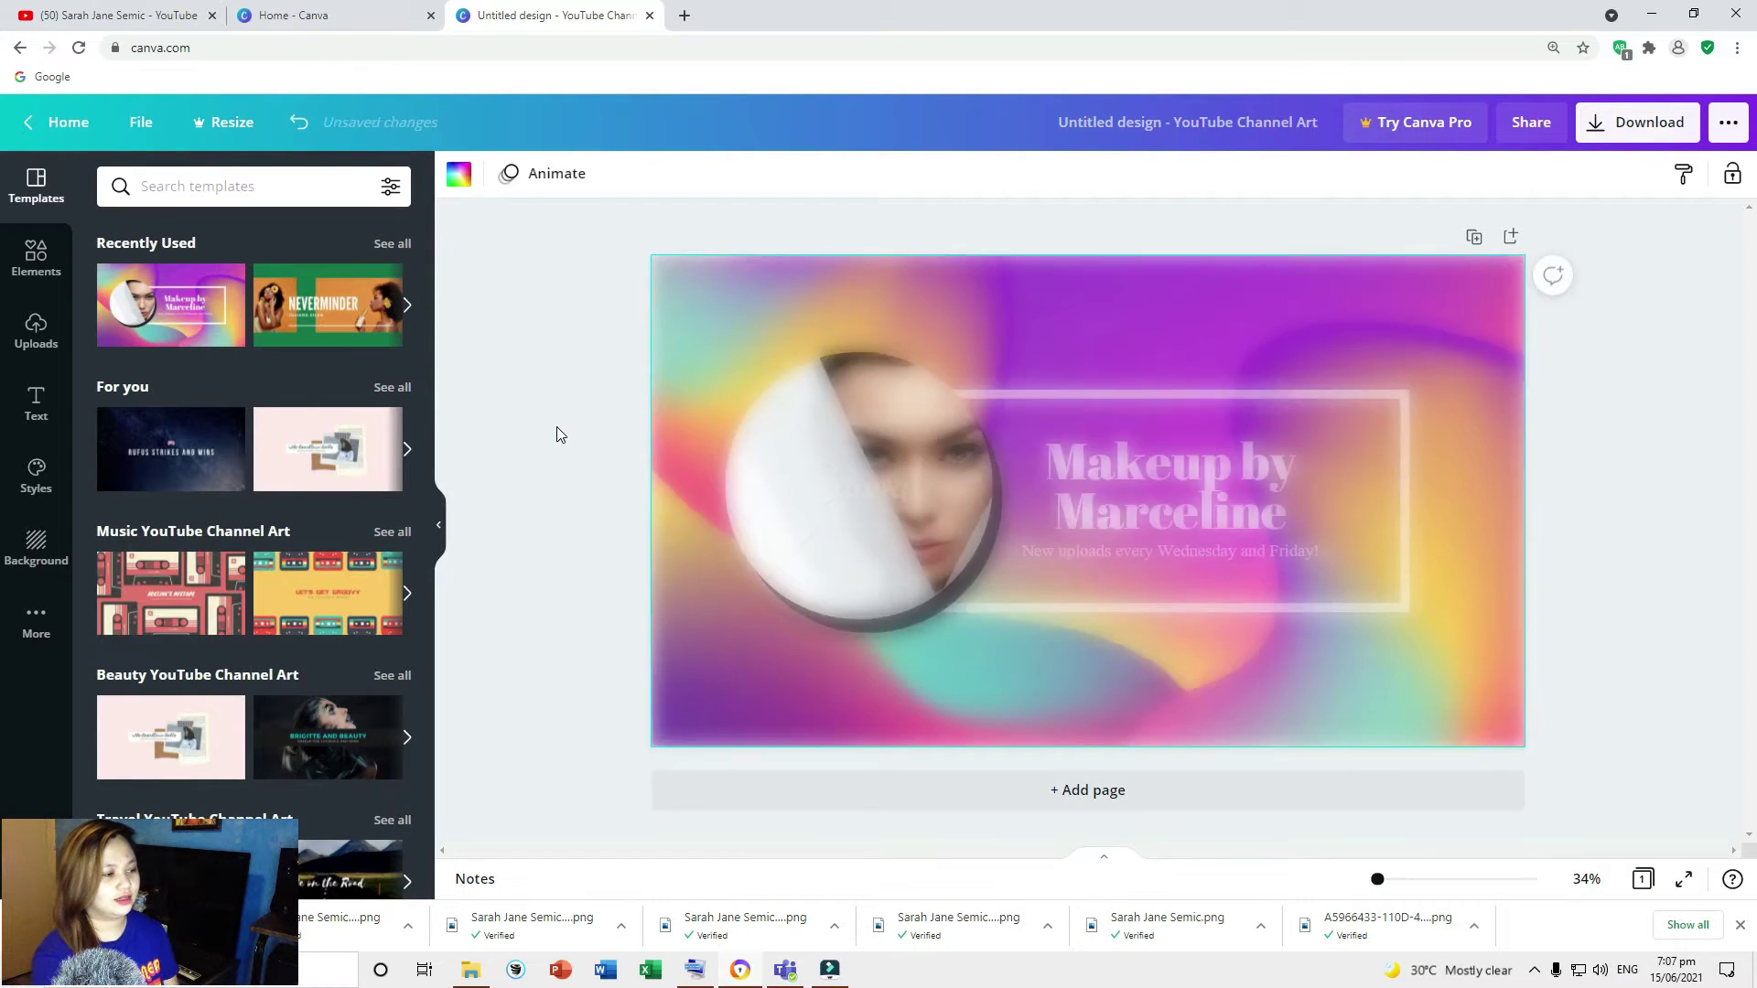
{"action": "left_click", "coordinate": [870, 487]}
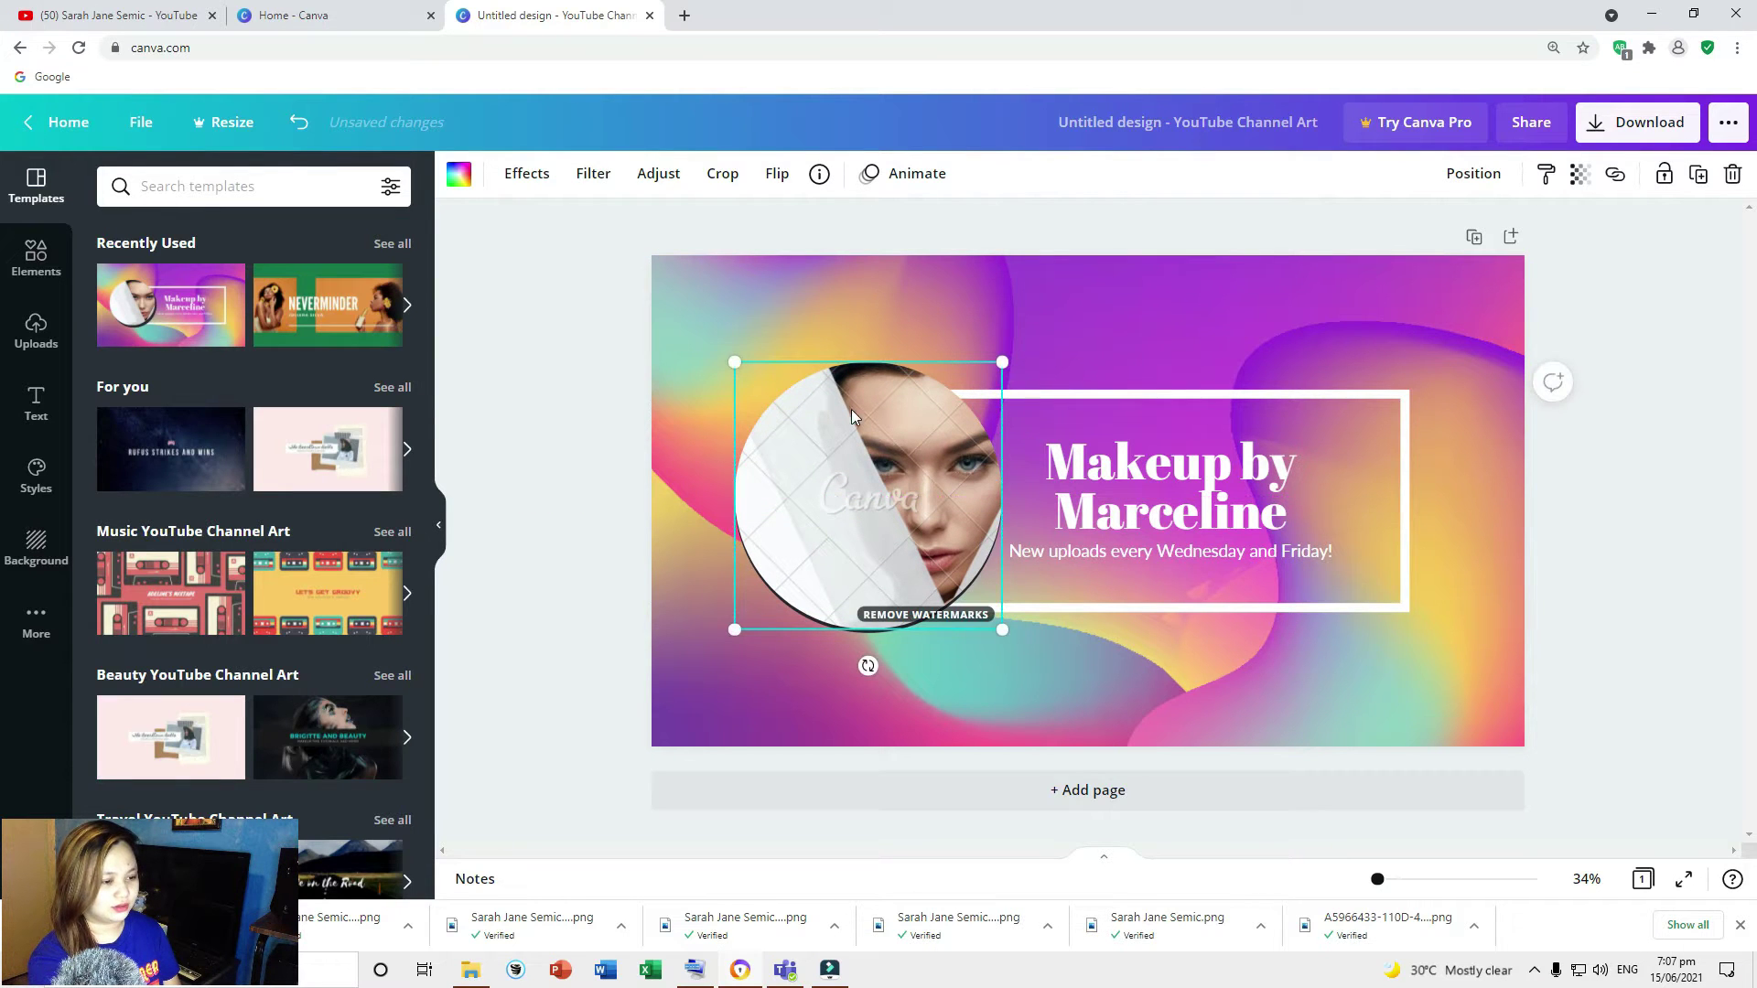
{"action": "left_click", "coordinate": [1127, 476]}
{"action": "left_click", "coordinate": [913, 506]}
{"action": "left_click", "coordinate": [1119, 553]}
{"action": "left_click", "coordinate": [881, 564]}
{"action": "left_click", "coordinate": [1067, 646]}
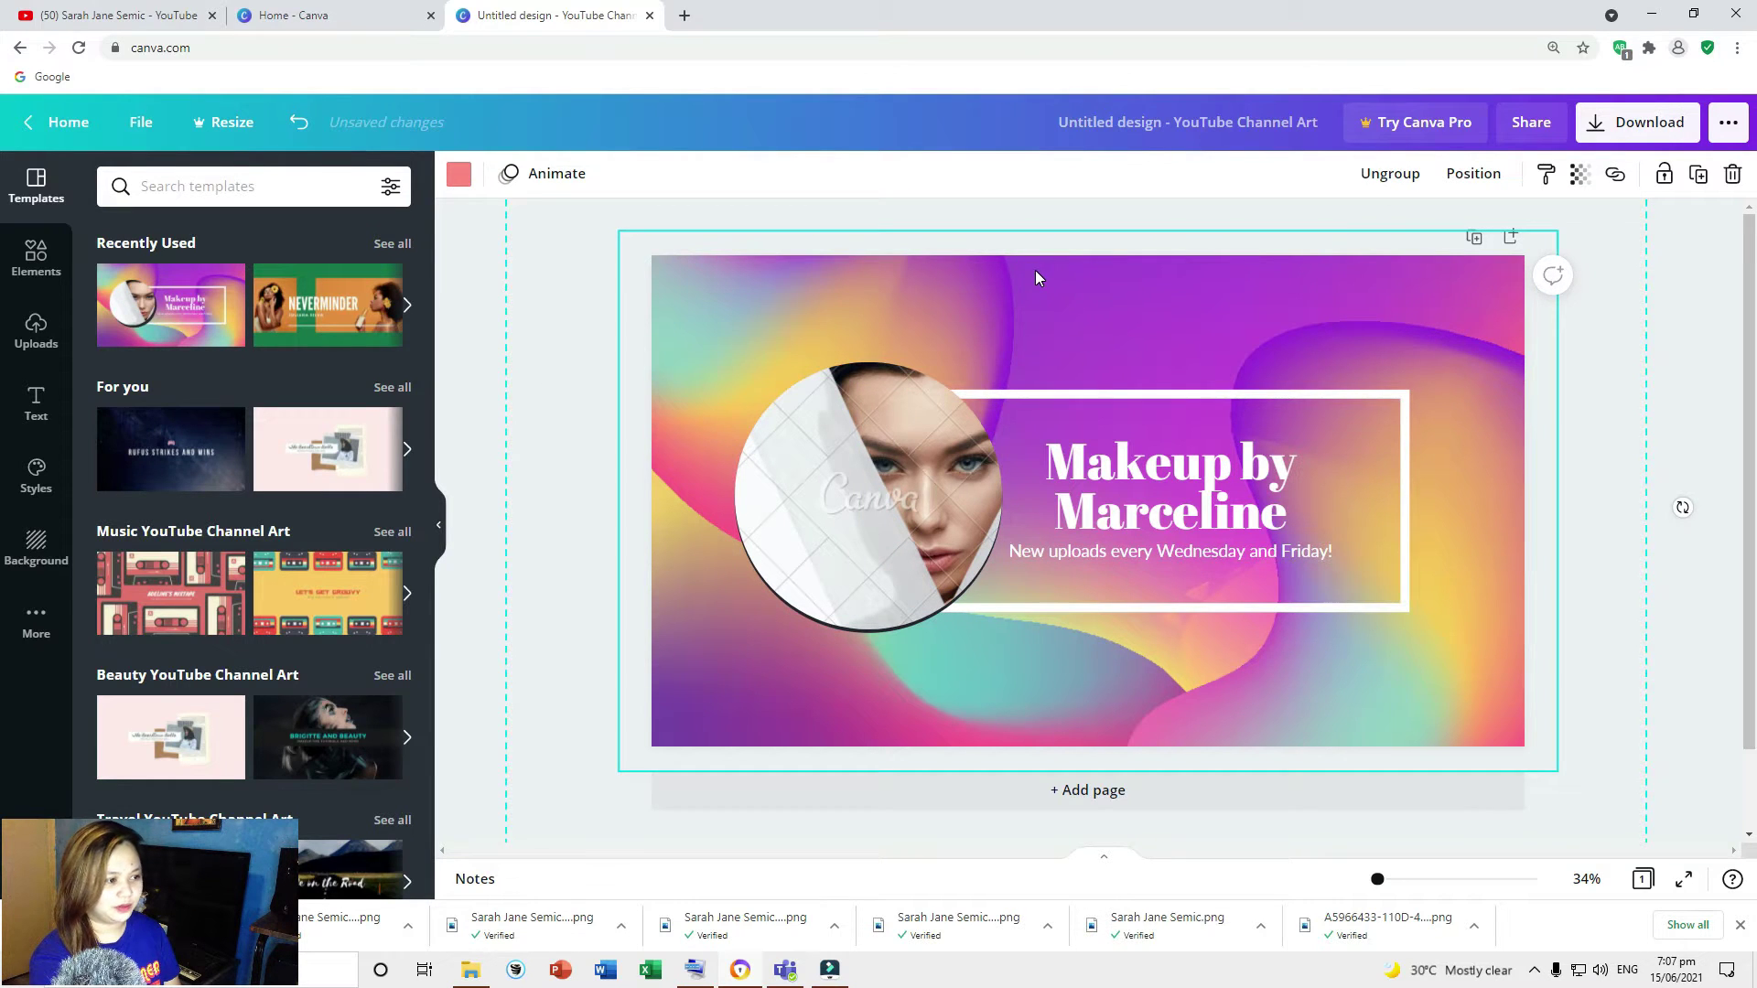
Delete the watermarked woman's photo from the template's circle.
{"action": "left_click", "coordinate": [898, 493]}
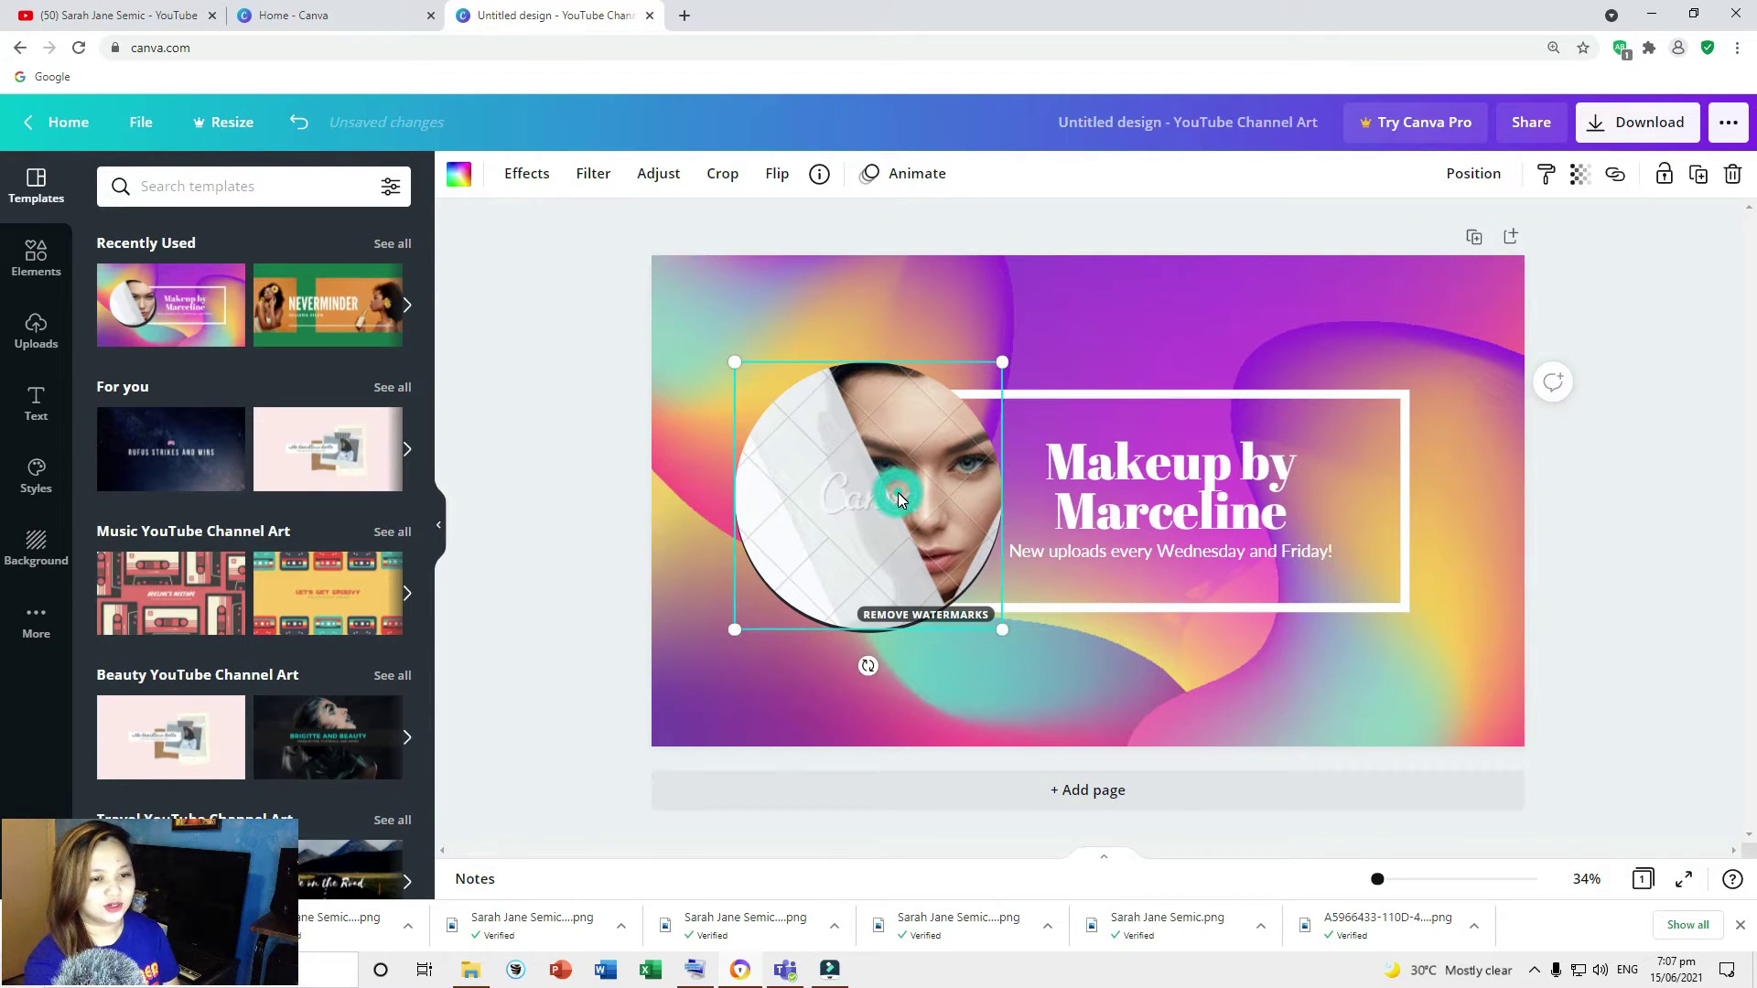
{"action": "right_click", "coordinate": [898, 495]}
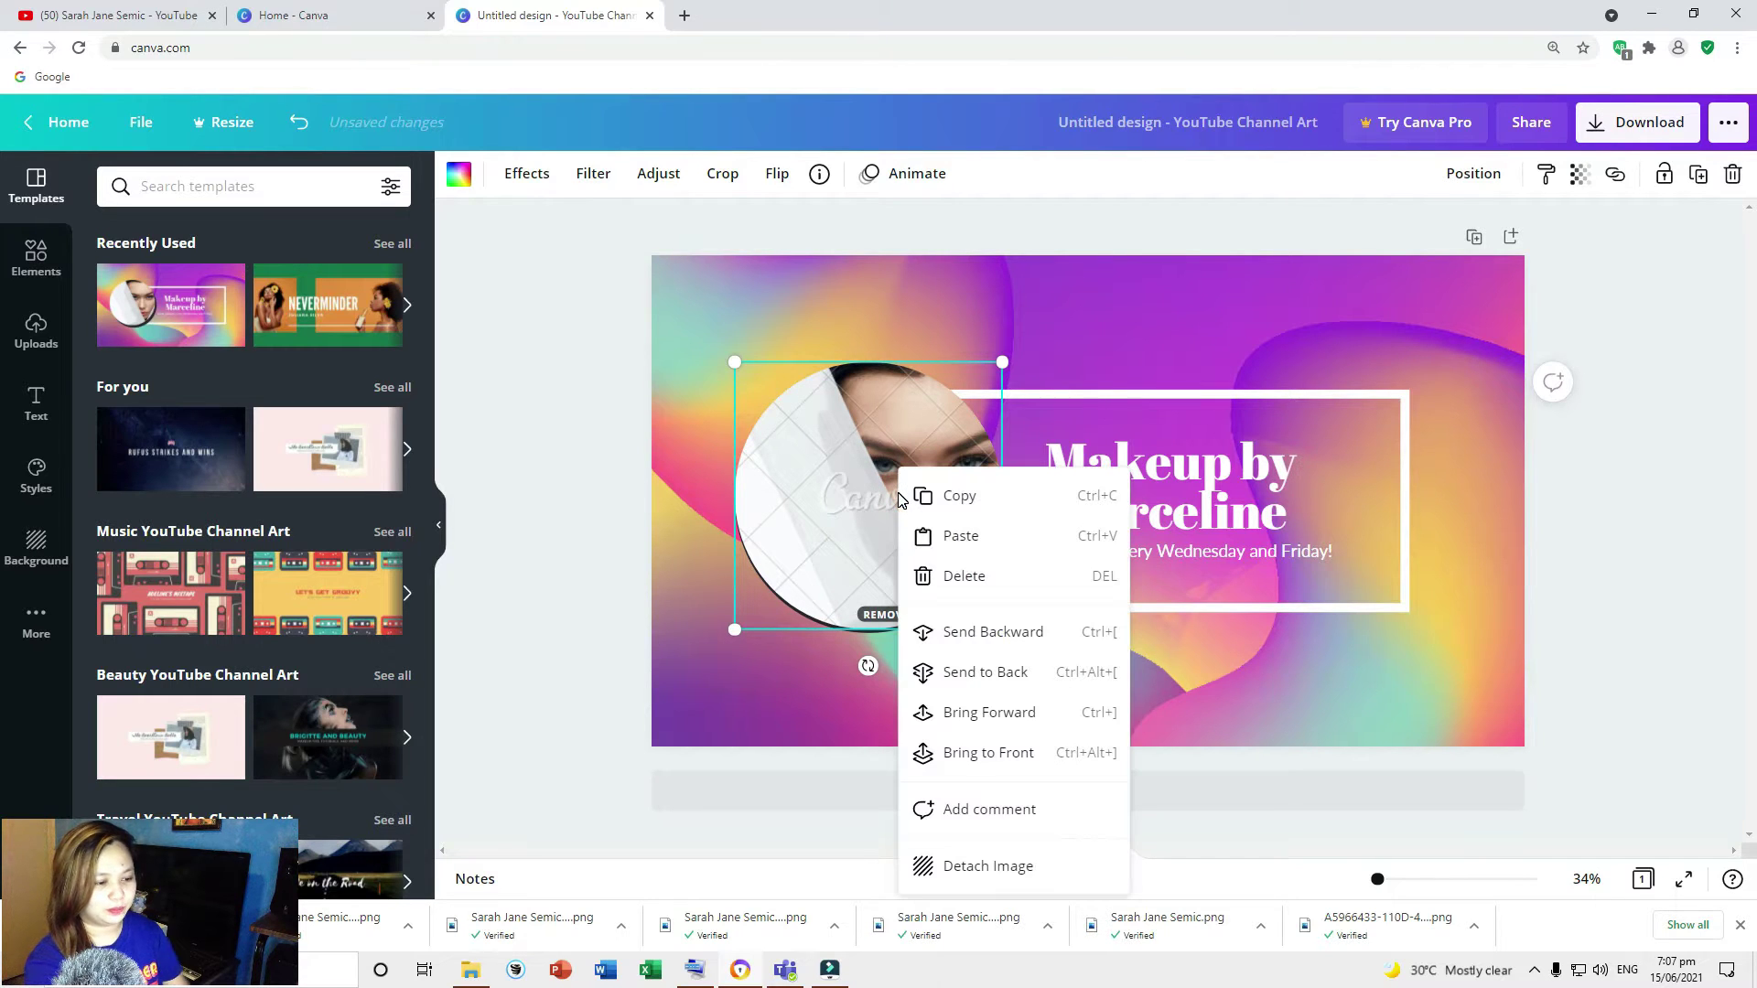
{"action": "left_click", "coordinate": [948, 576]}
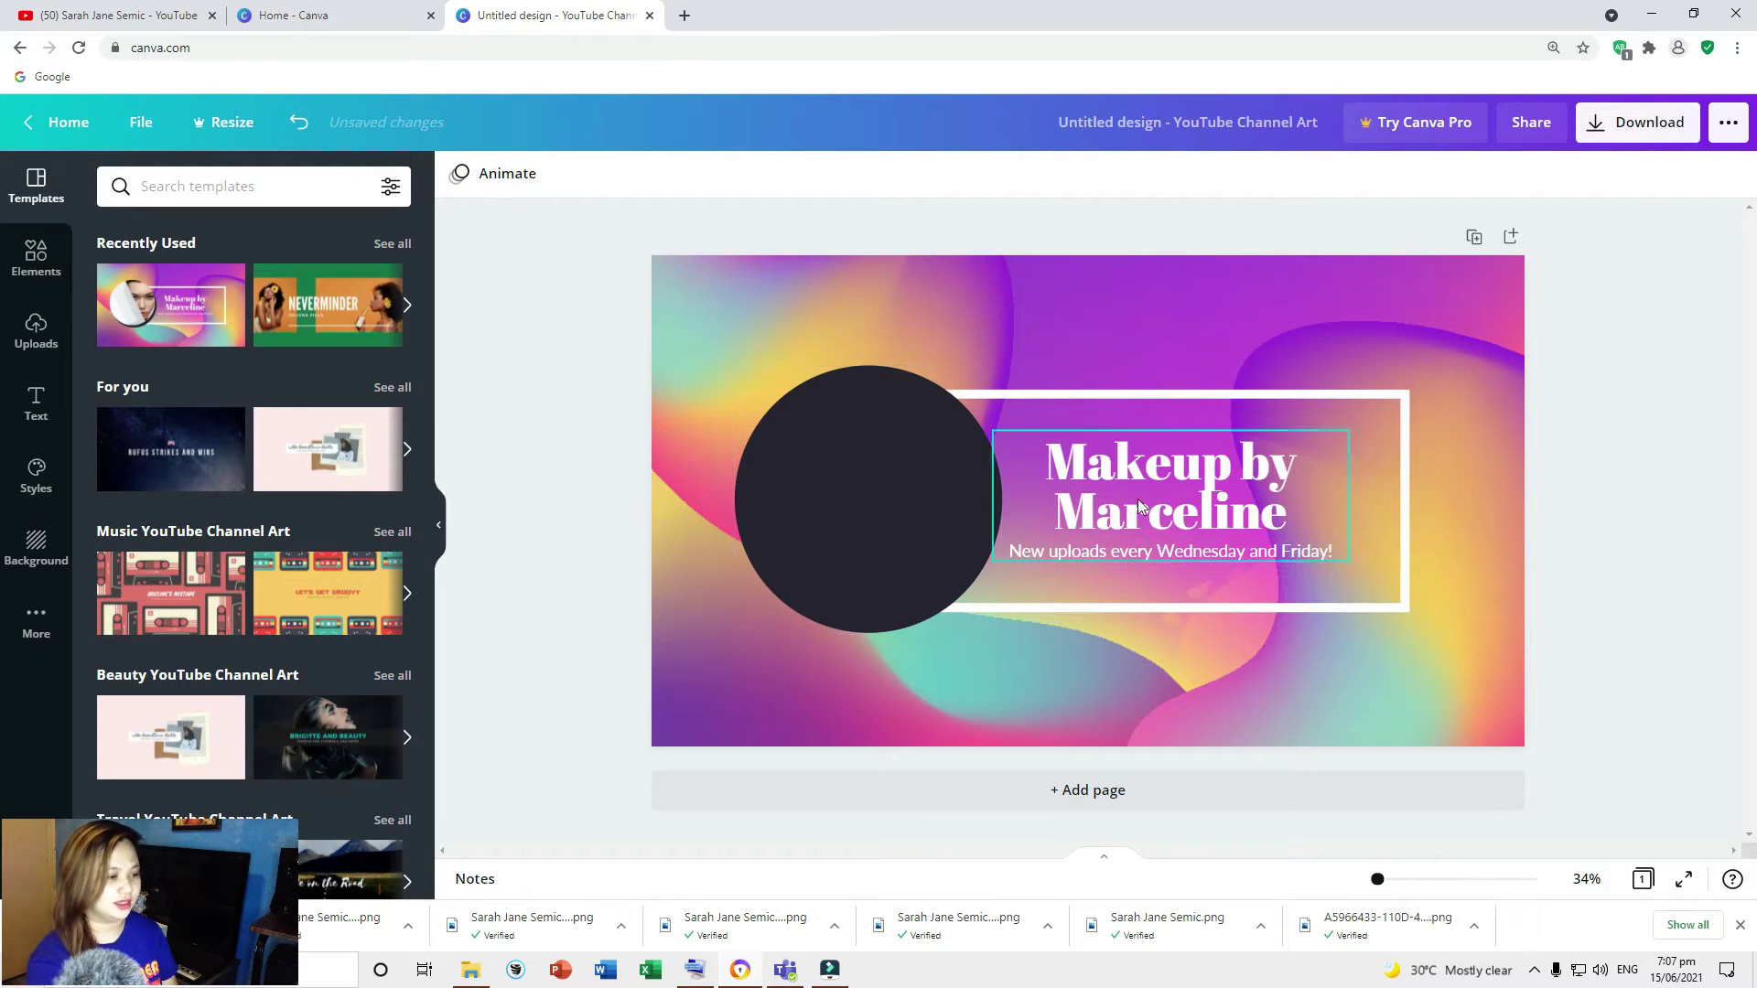
Move the dark circle off the white rectangular frame and stretch the frame to the full page width.
{"action": "left_click", "coordinate": [908, 554]}
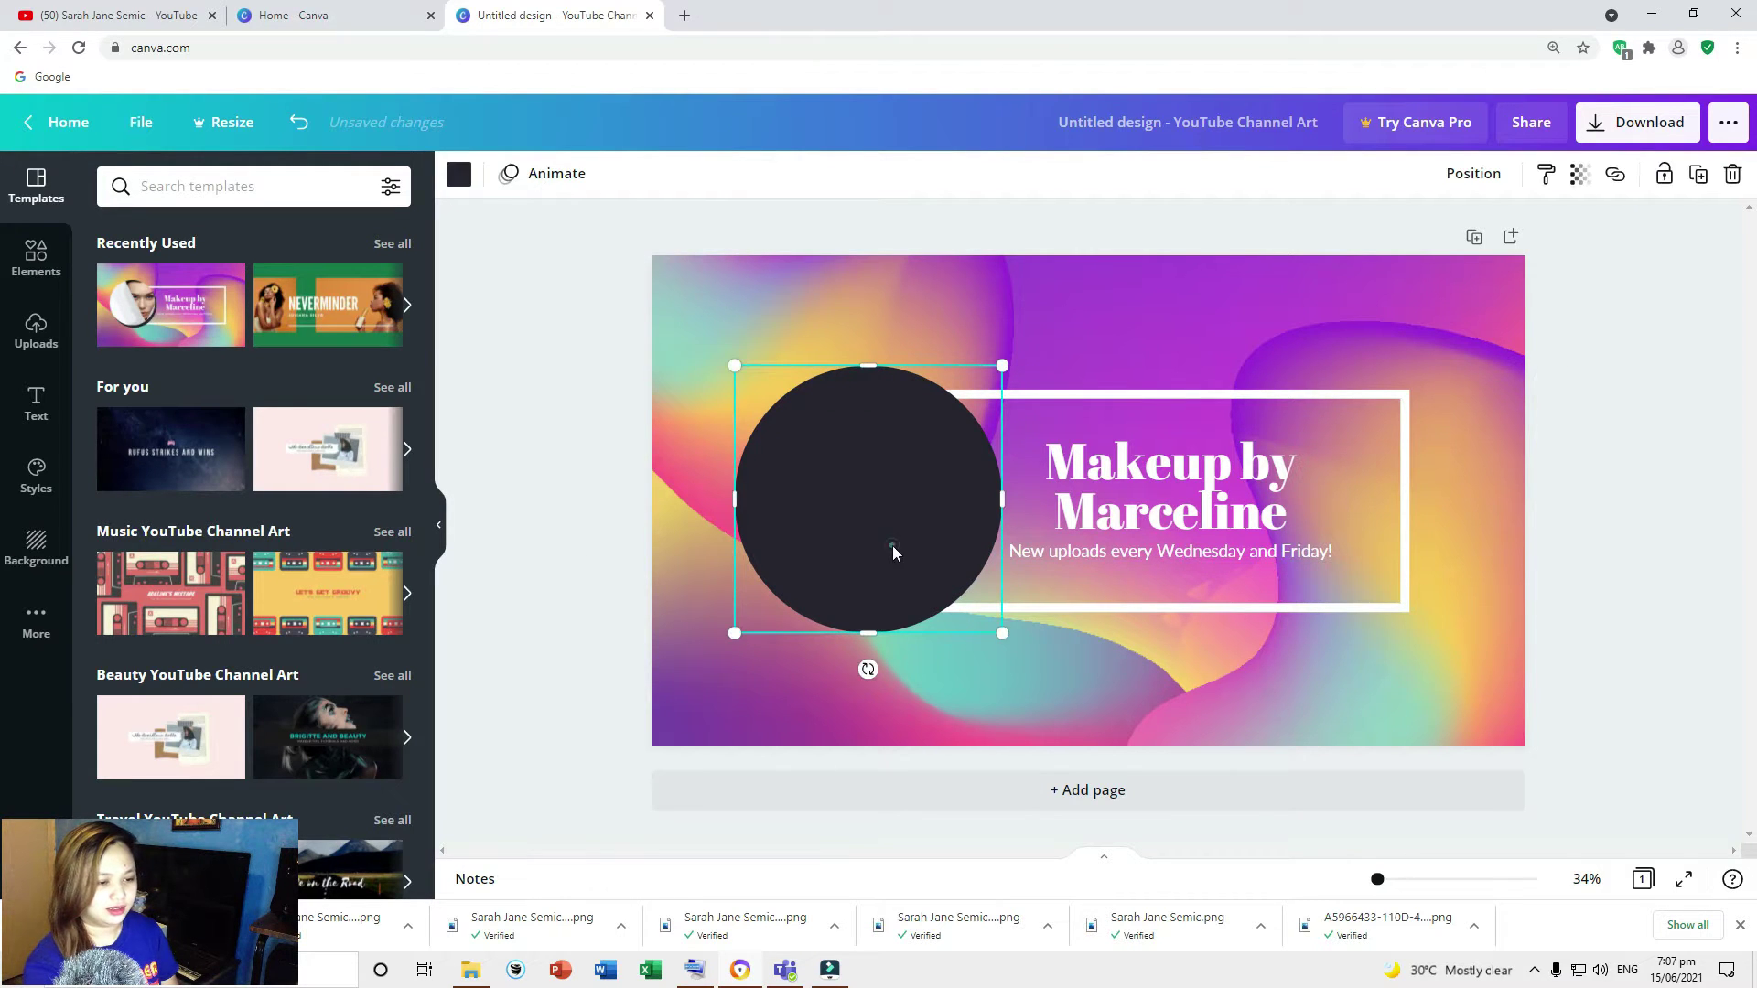
{"action": "left_click_drag", "start_coordinate": [903, 581], "coordinate": [1206, 464]}
{"action": "left_click_drag", "start_coordinate": [450, 486], "coordinate": [777, 336]}
{"action": "left_click", "coordinate": [858, 518]}
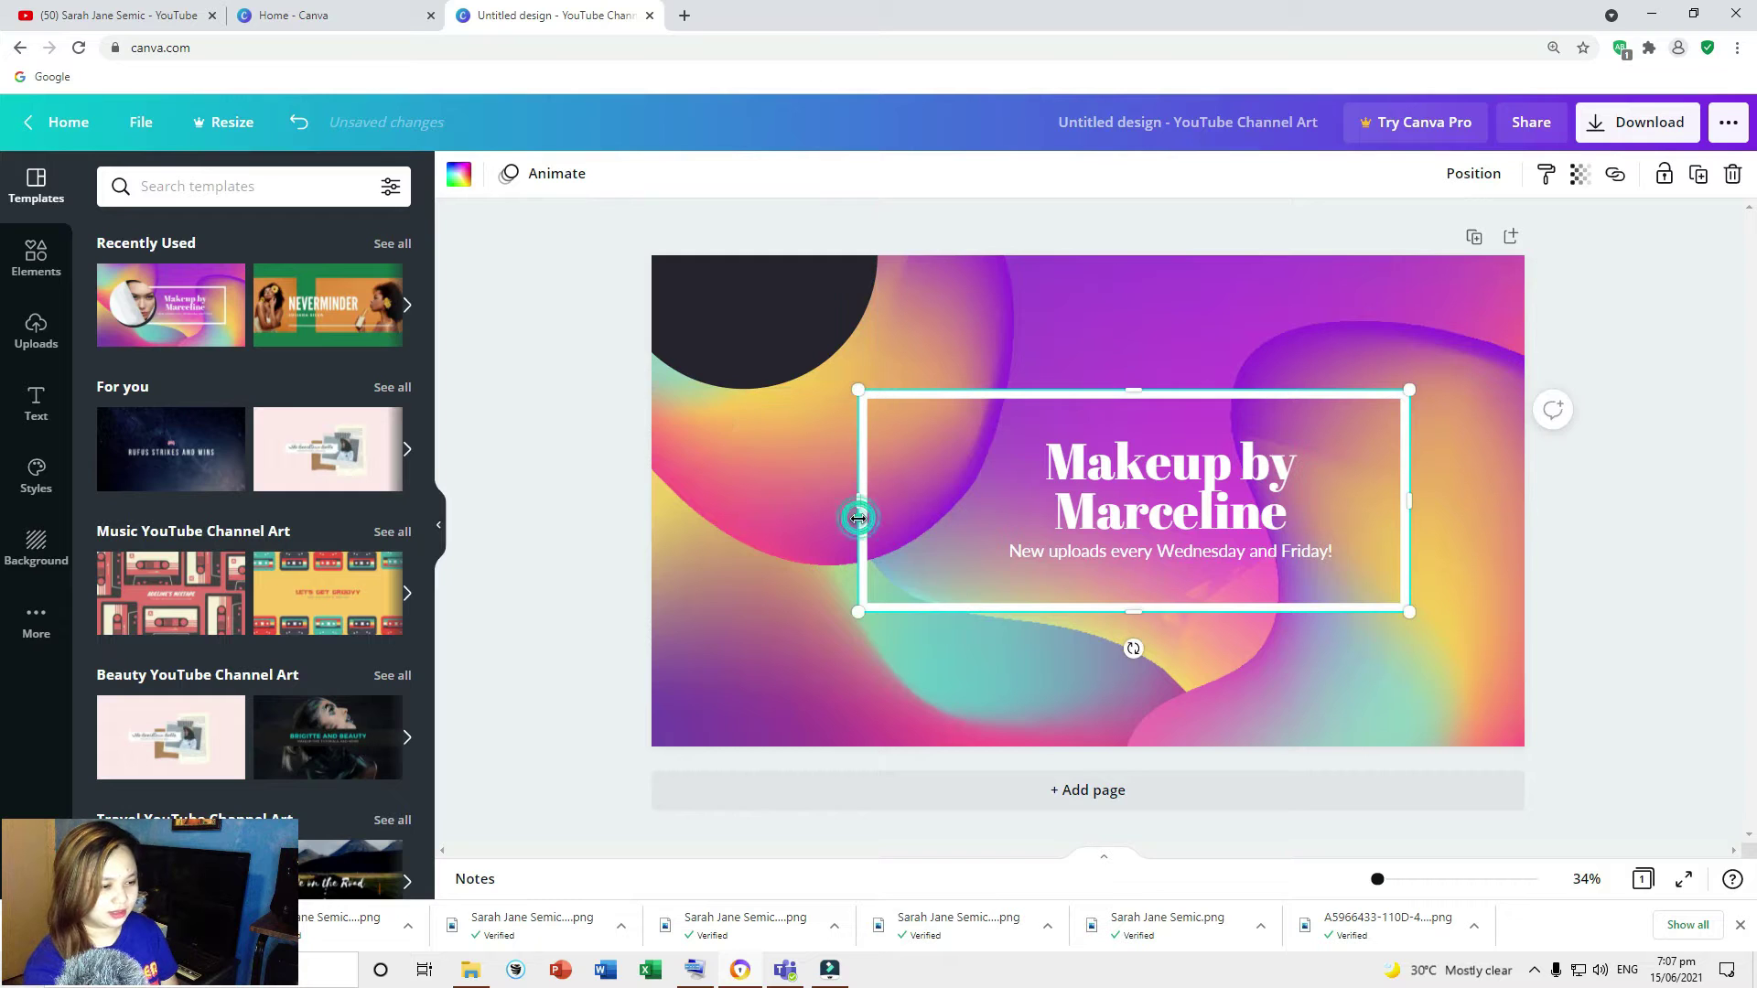
{"action": "left_click_drag", "start_coordinate": [826, 504], "coordinate": [651, 518]}
{"action": "left_click_drag", "start_coordinate": [1410, 500], "coordinate": [1516, 492]}
Move the dark circle back onto the frame beside the headline and shrink it to fit between the frame's horizontal lines.
{"action": "left_click_drag", "start_coordinate": [755, 343], "coordinate": [905, 574]}
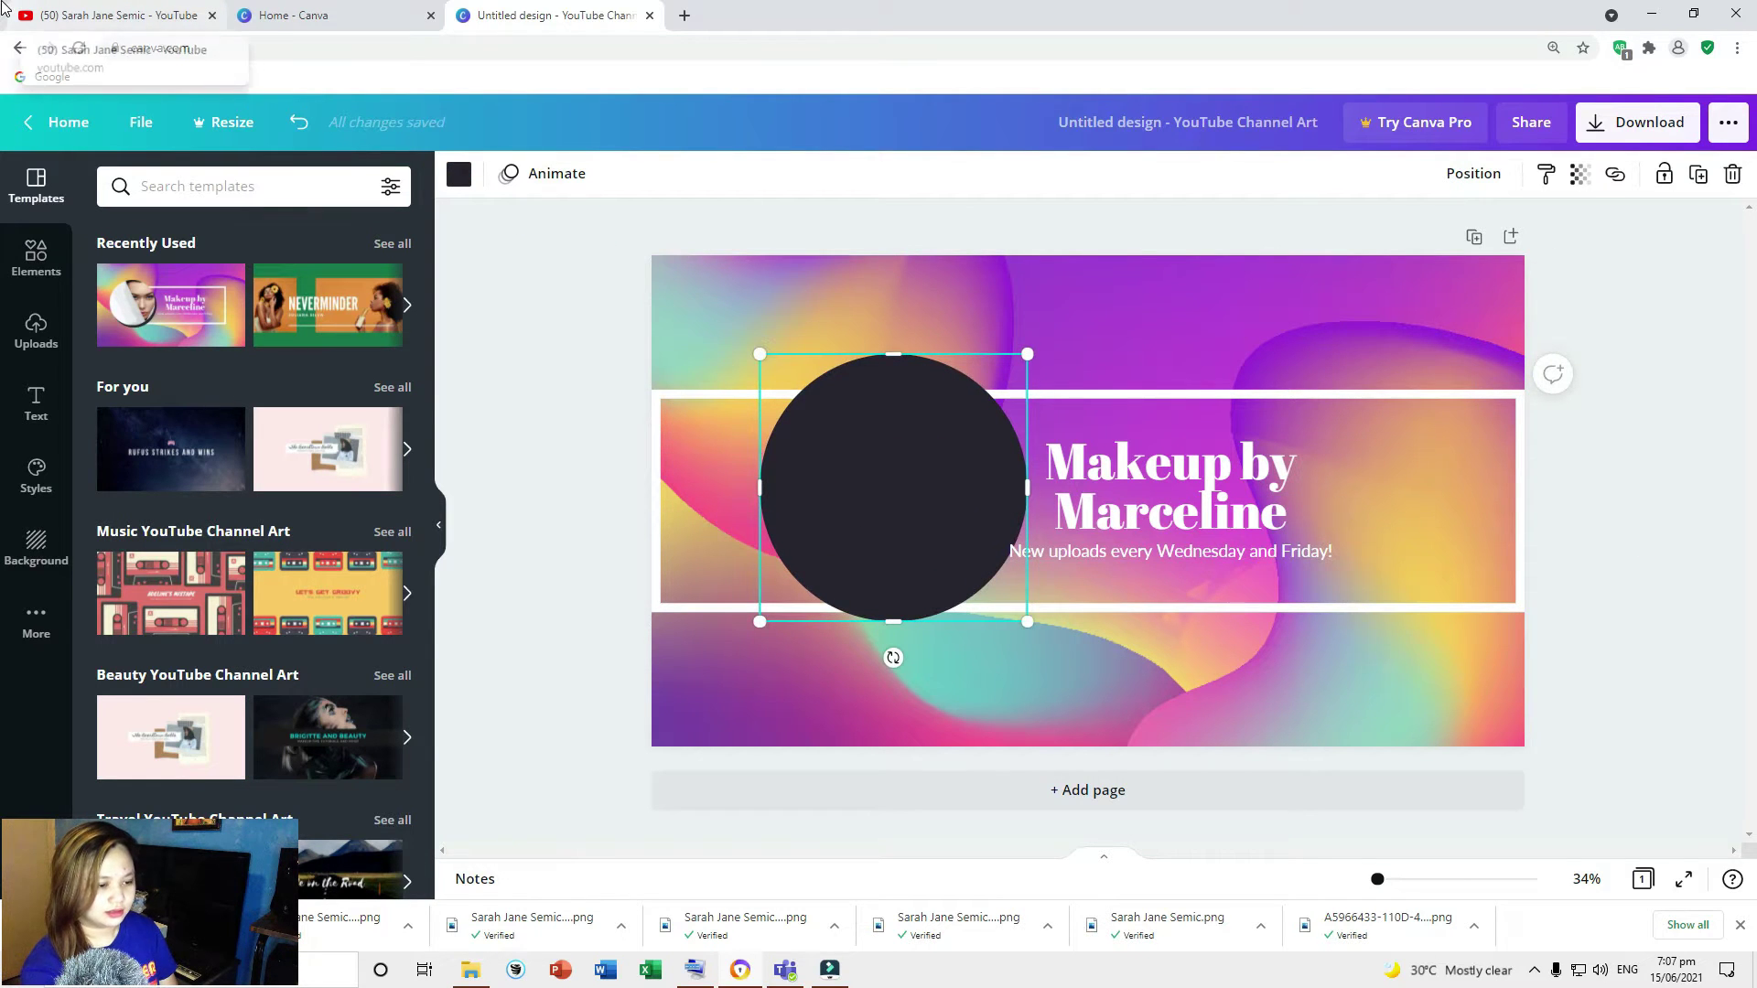
{"action": "left_click_drag", "start_coordinate": [1027, 621], "coordinate": [904, 549]}
{"action": "left_click_drag", "start_coordinate": [863, 455], "coordinate": [957, 518]}
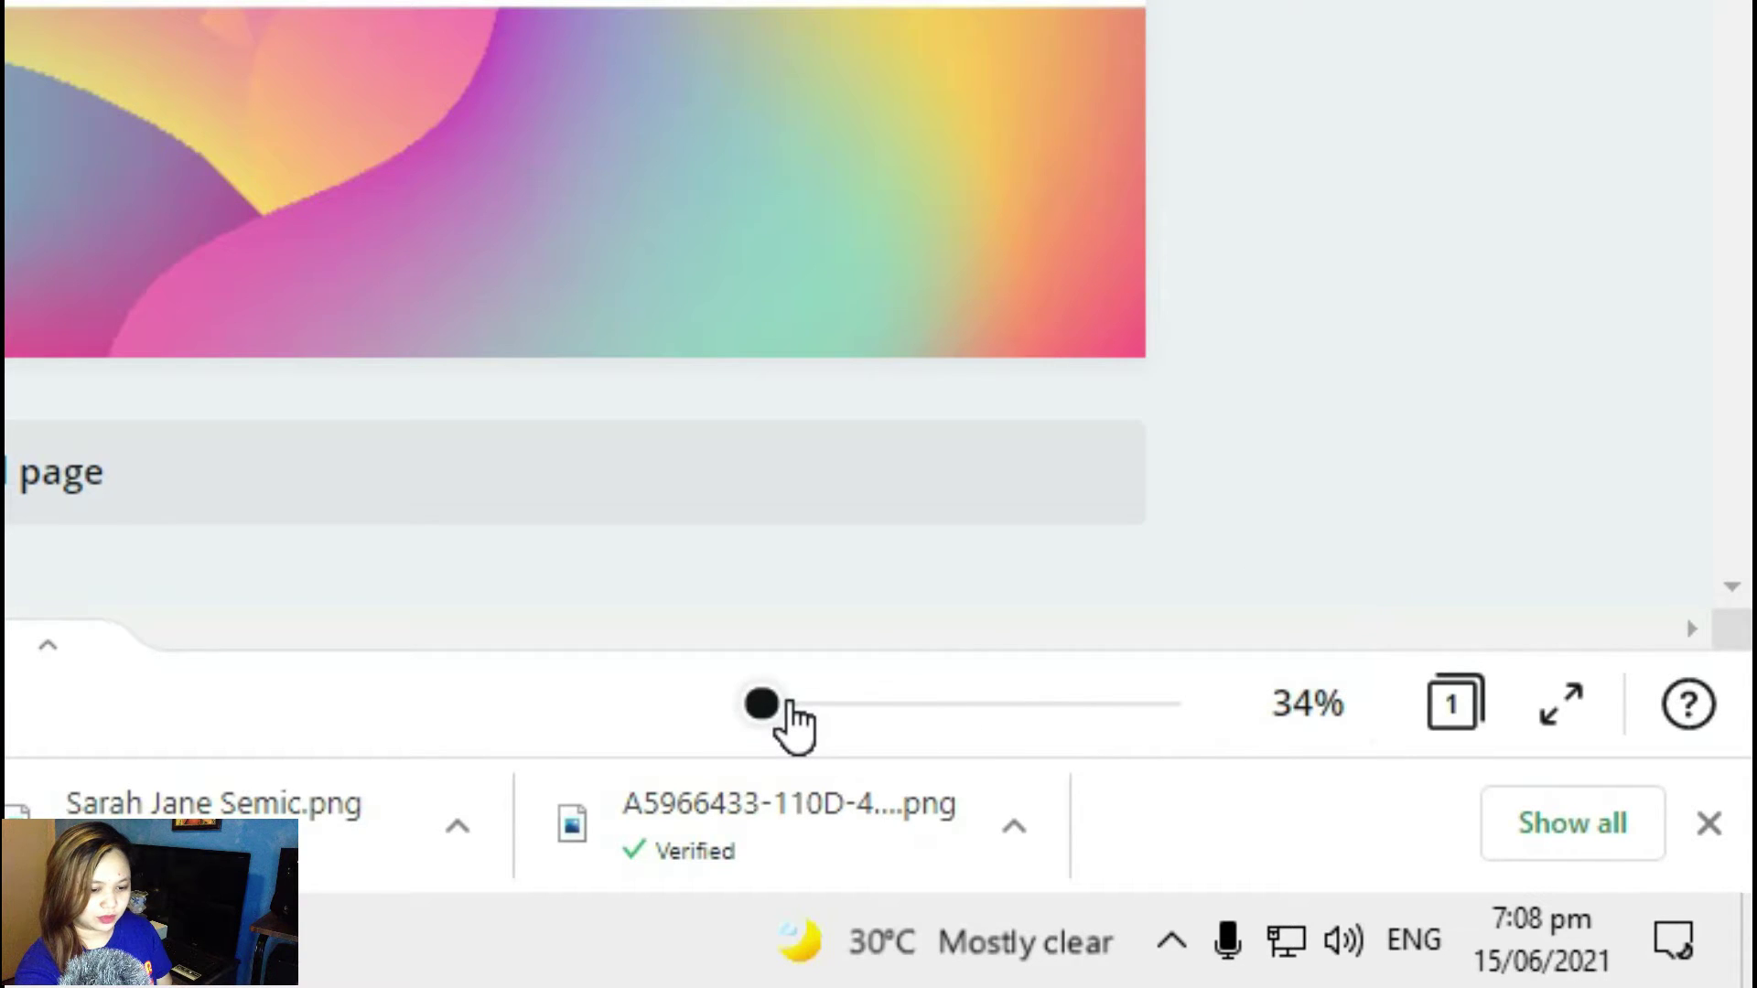
{"action": "left_click", "coordinate": [789, 702]}
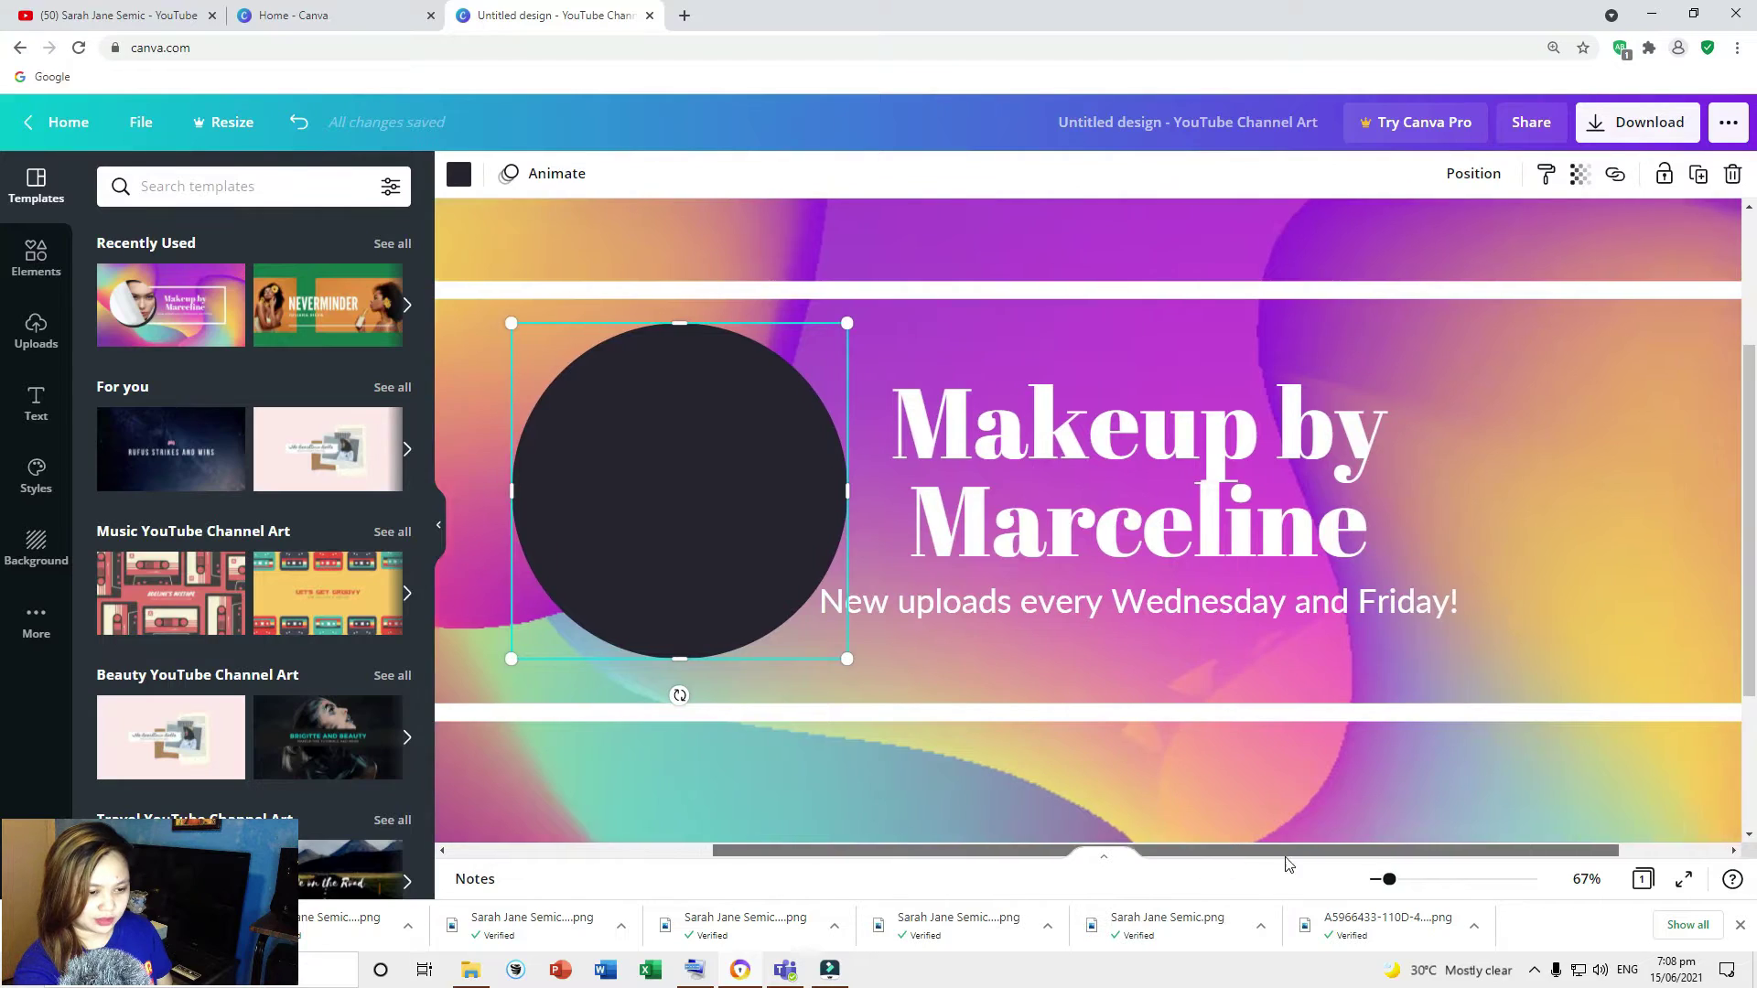
{"action": "mouse_move", "coordinate": [1286, 857]}
{"action": "left_mouse_down"}
{"action": "mouse_move", "coordinate": [1388, 867]}
{"action": "mouse_move", "coordinate": [1299, 874]}
{"action": "left_mouse_up"}
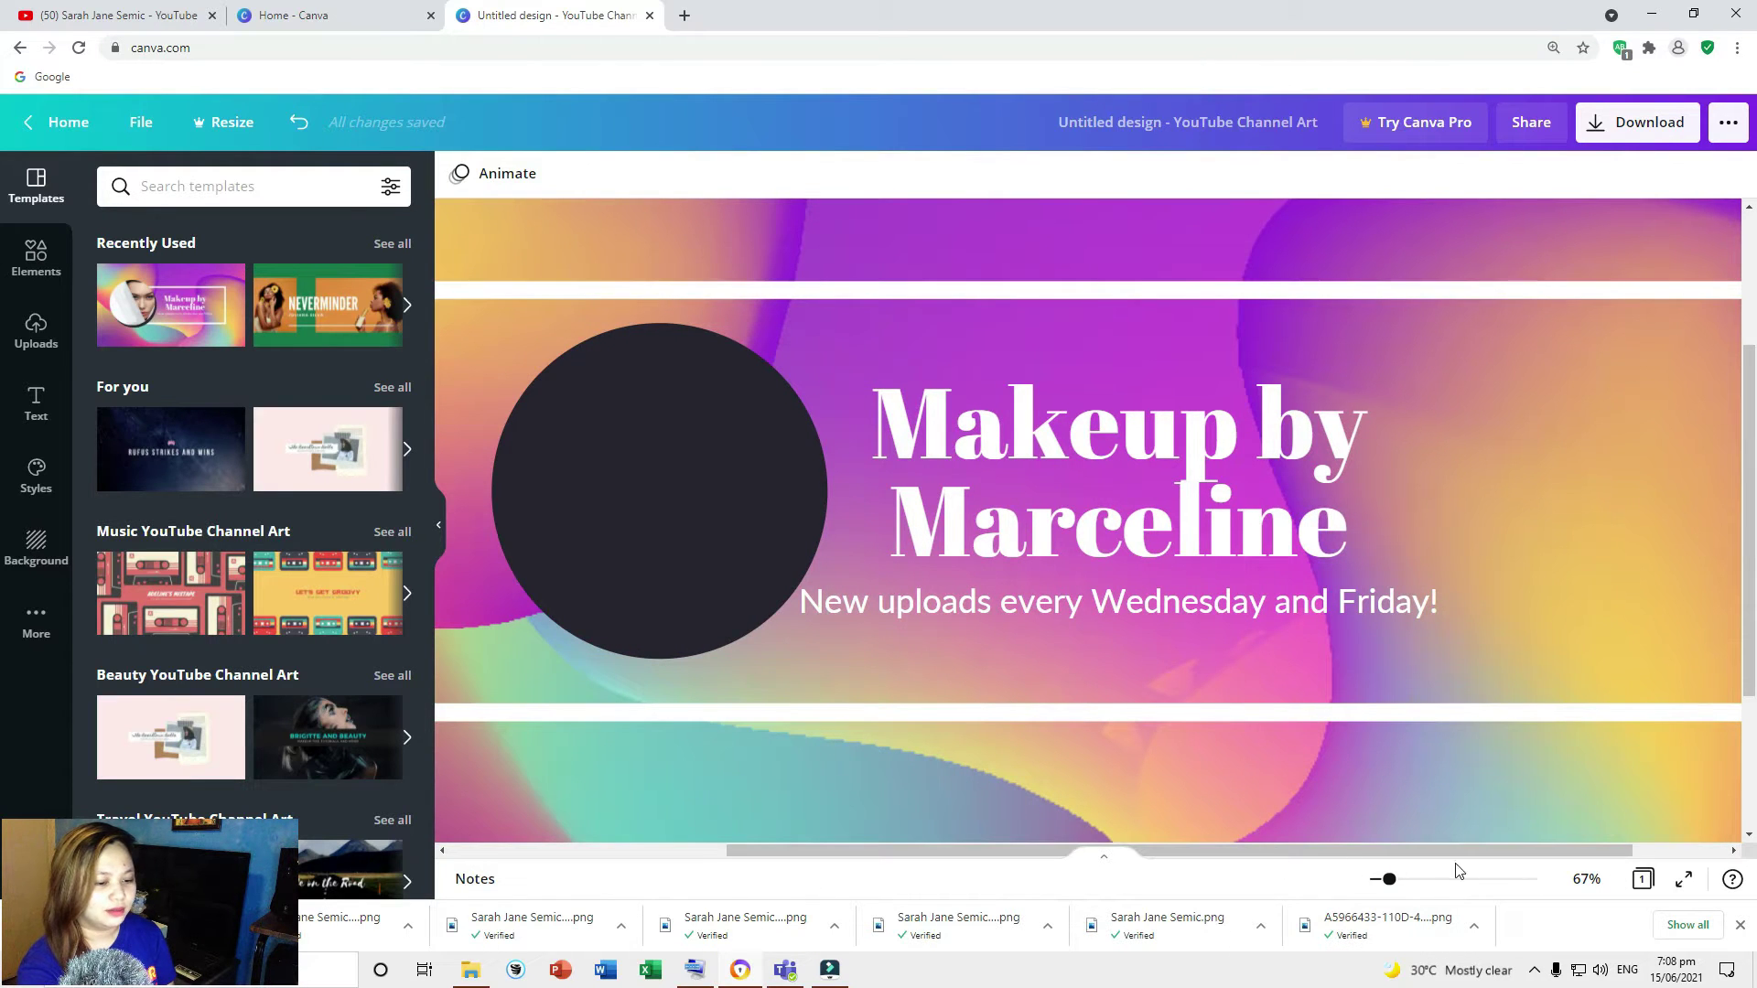
{"action": "left_click", "coordinate": [760, 600]}
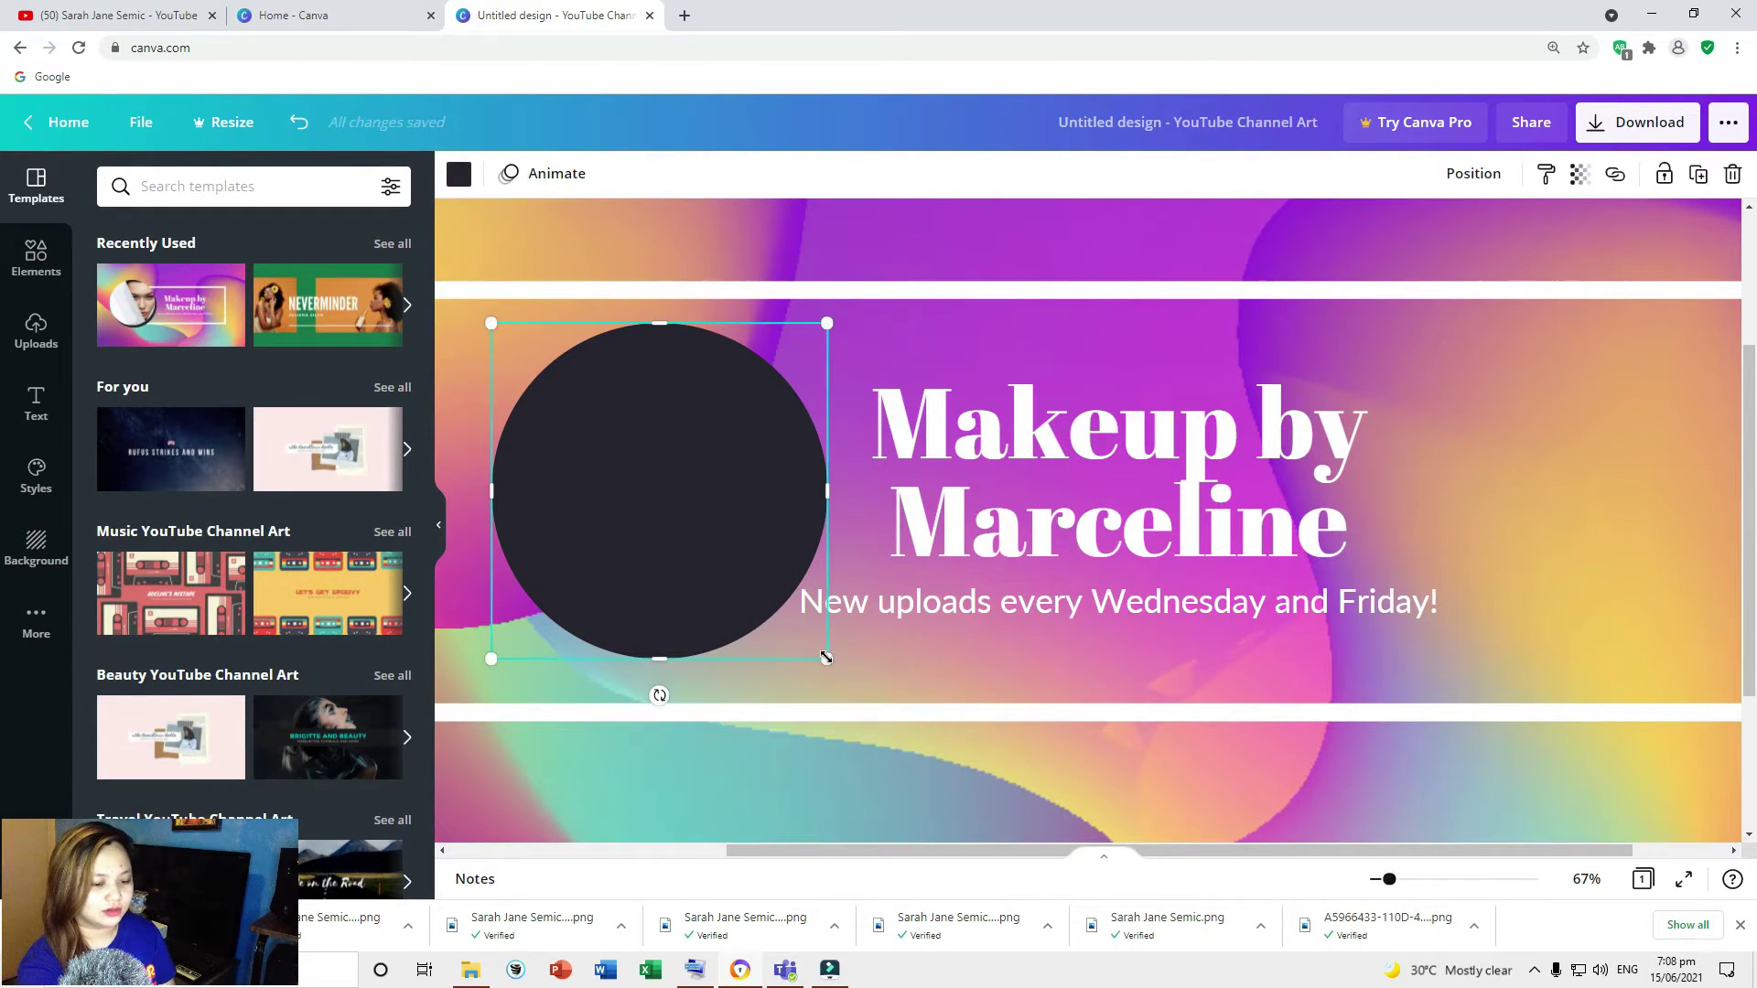
{"action": "left_click_drag", "start_coordinate": [818, 656], "coordinate": [784, 622]}
Replace the template's headline text with the channel owner's full name in capital letters.
{"action": "left_click_drag", "start_coordinate": [1388, 878], "coordinate": [1384, 878]}
{"action": "left_click", "coordinate": [1232, 489]}
{"action": "double_click", "coordinate": [1232, 489]}
{"action": "type", "text": "SARAH JANE SEMIC"}
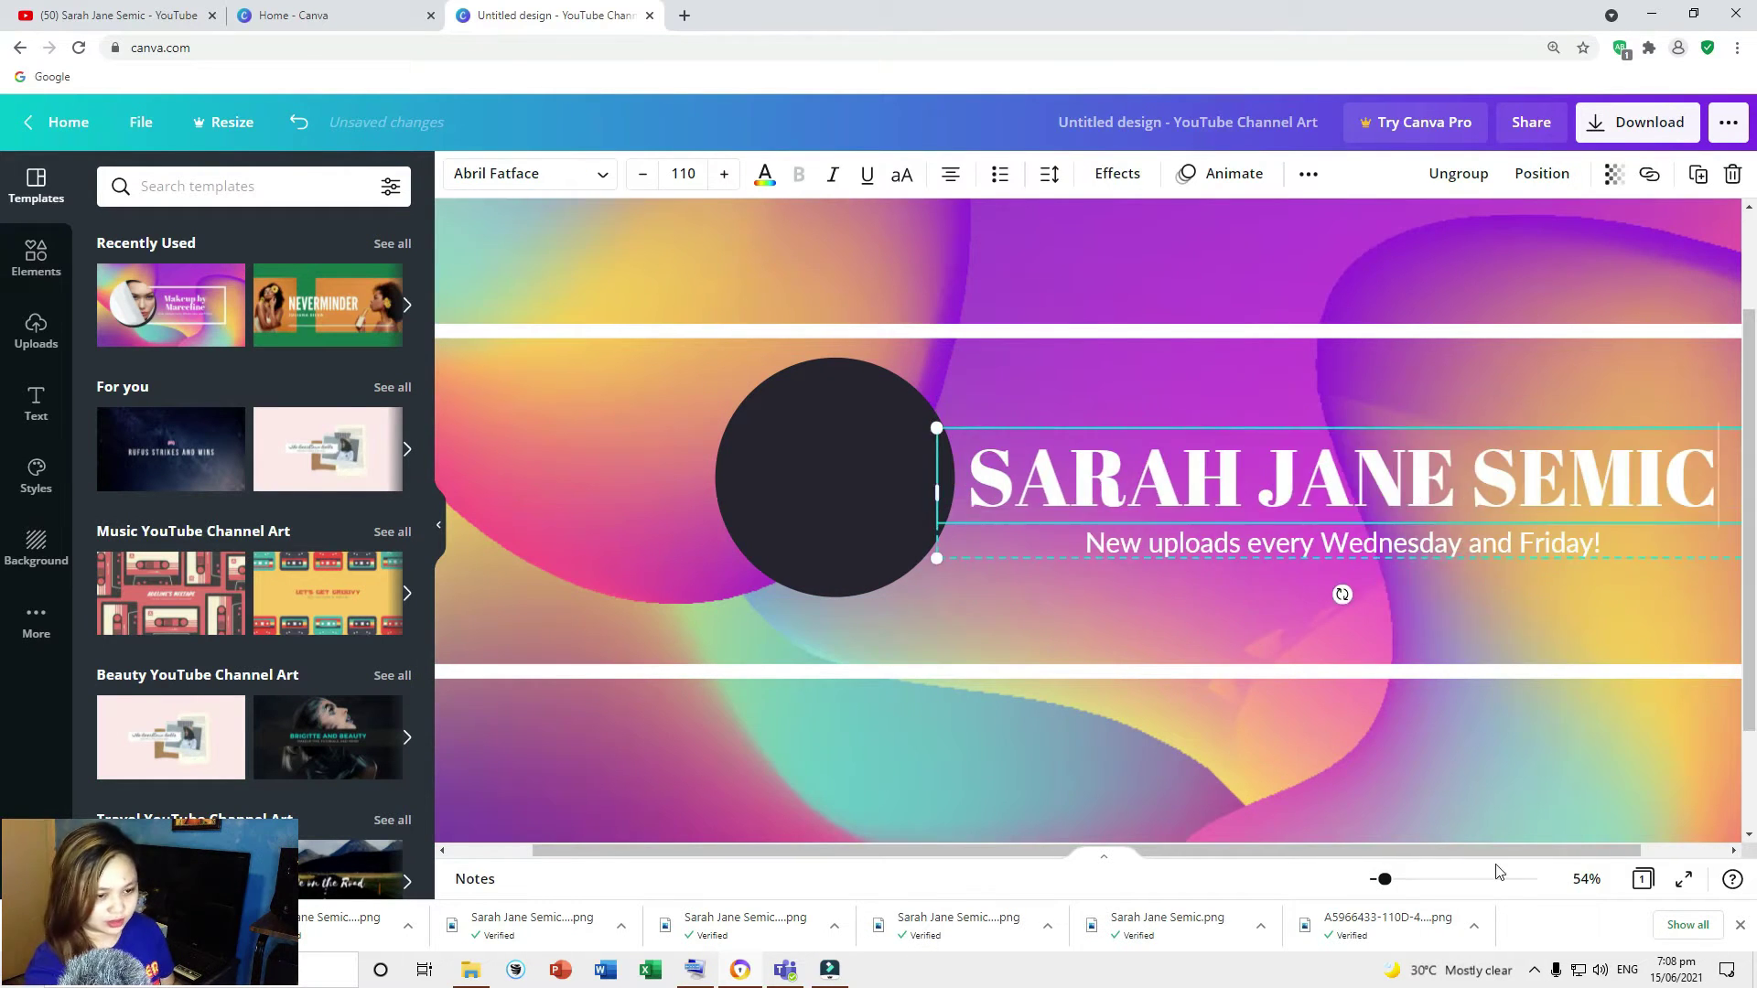
{"action": "left_click", "coordinate": [904, 484]}
{"action": "scroll", "coordinate": [905, 484], "scroll_direction": "down", "scroll_amount": 2}
Try the Playlist Script font on the name headline, settling on Apricots.
{"action": "double_click", "coordinate": [1382, 476]}
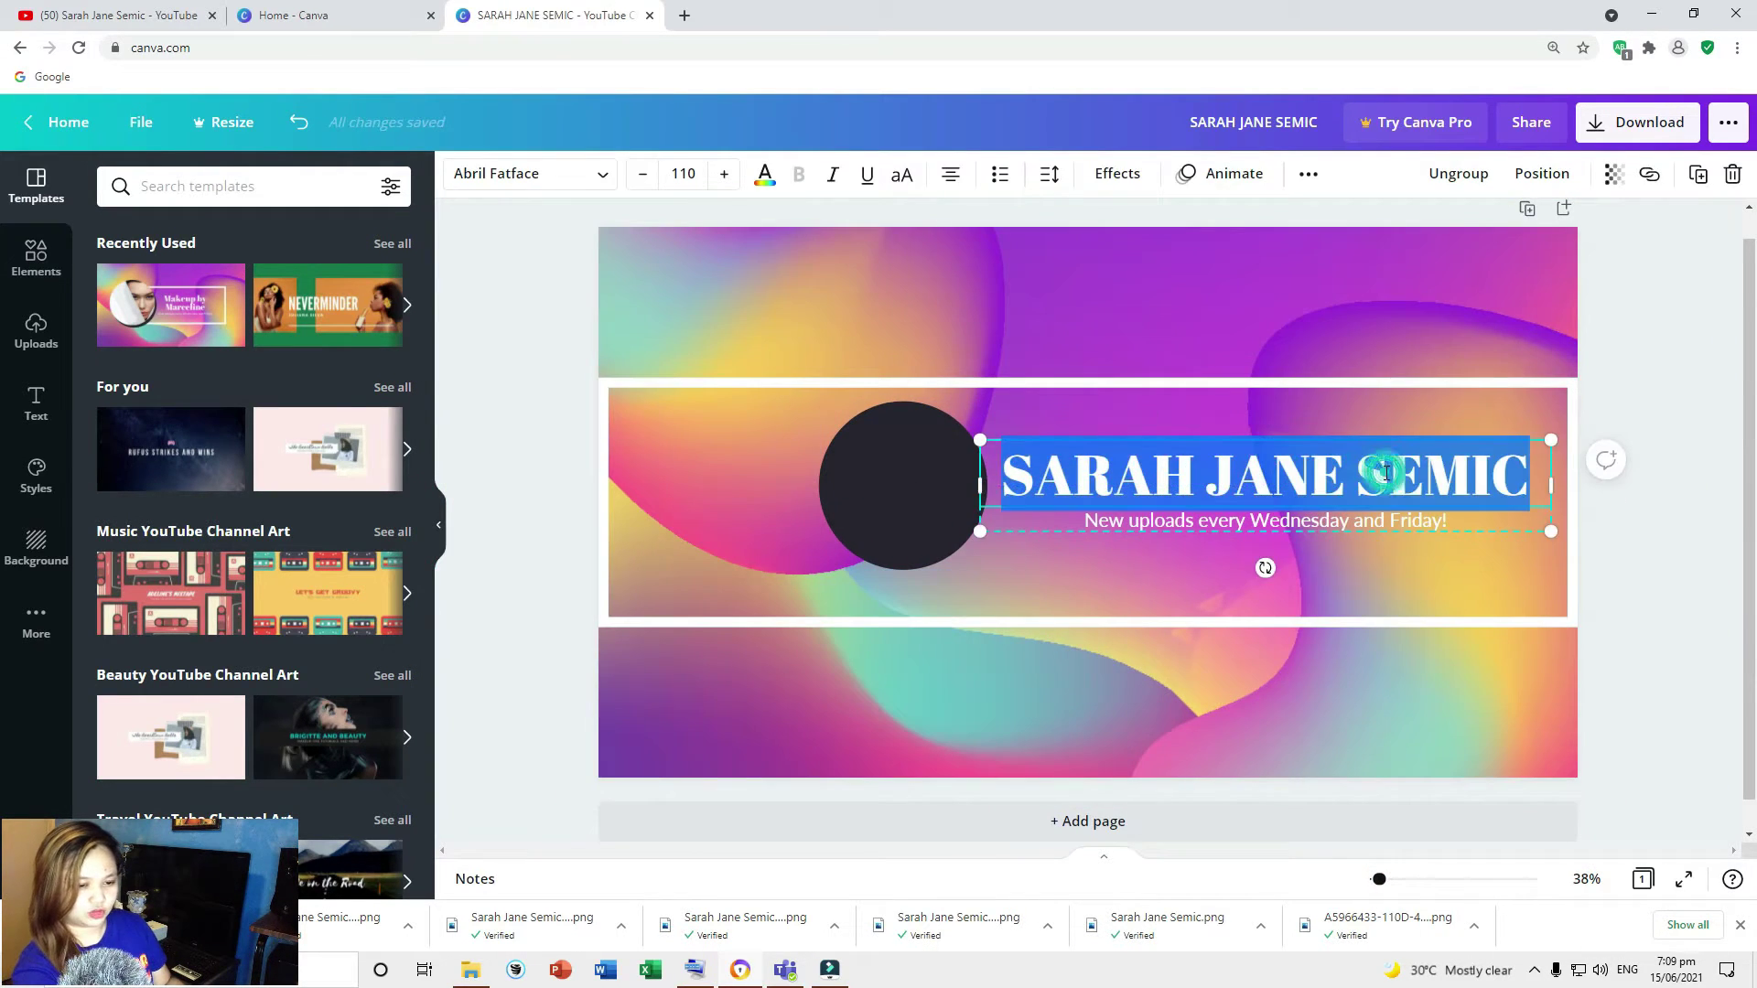
{"action": "left_click", "coordinate": [608, 182]}
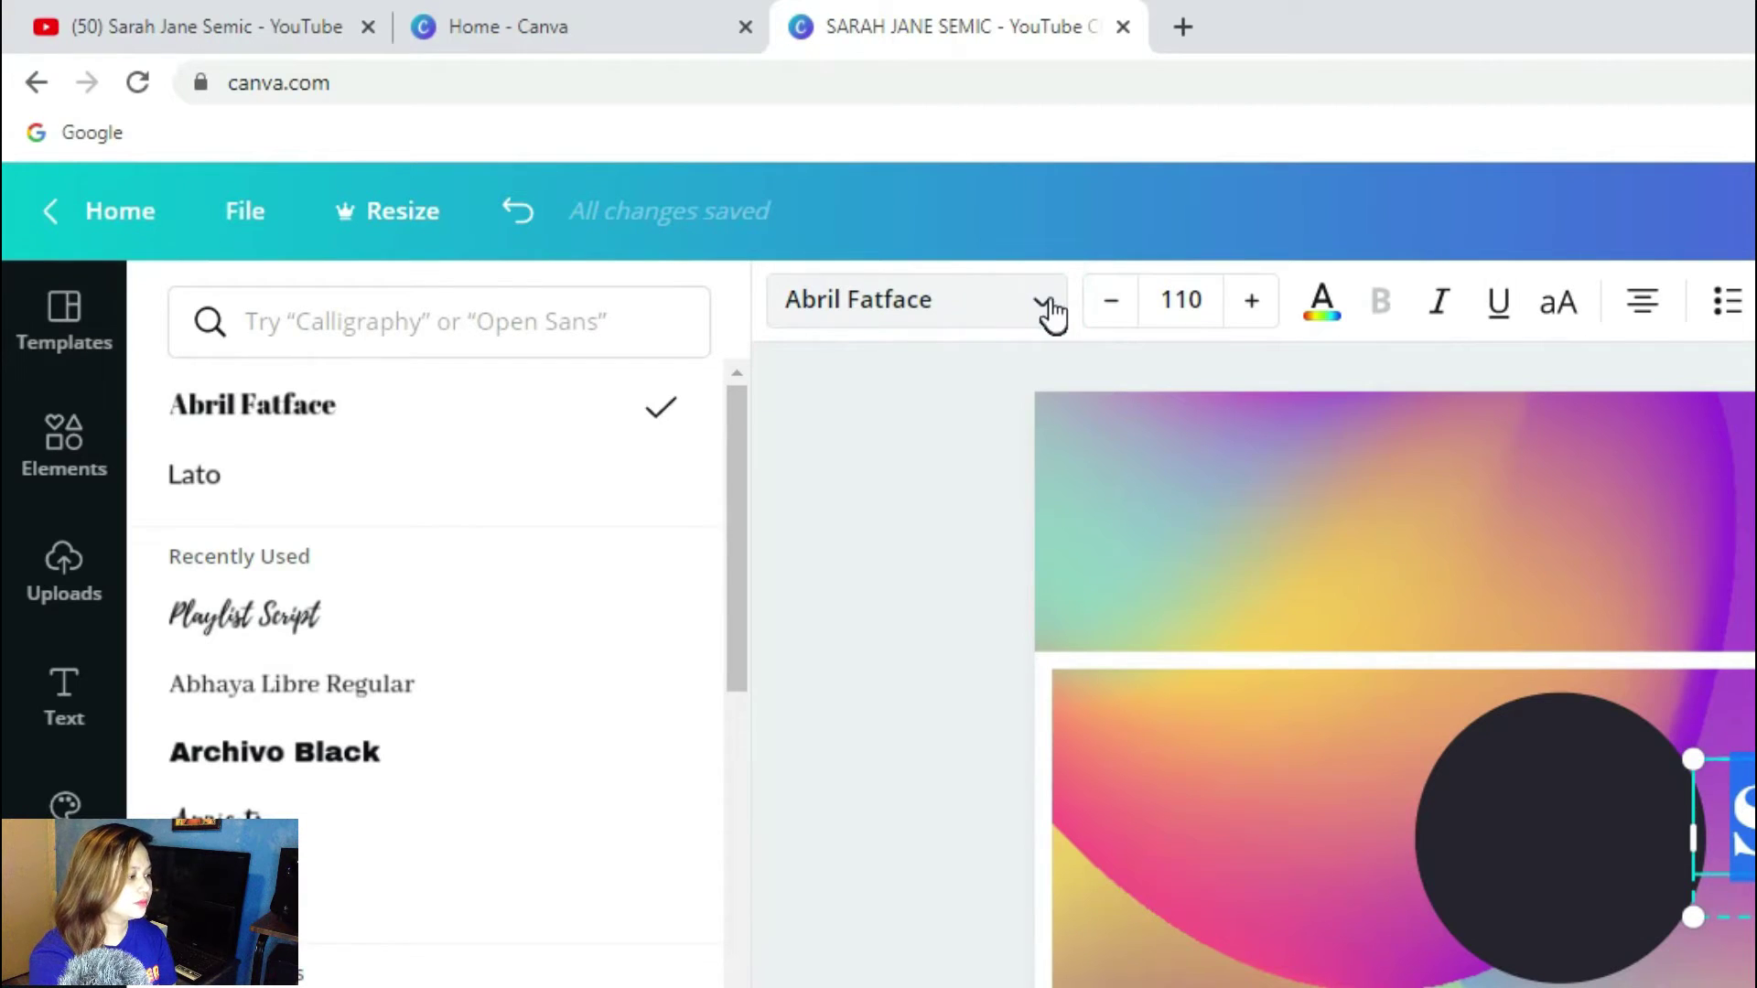
{"action": "left_click", "coordinate": [282, 631]}
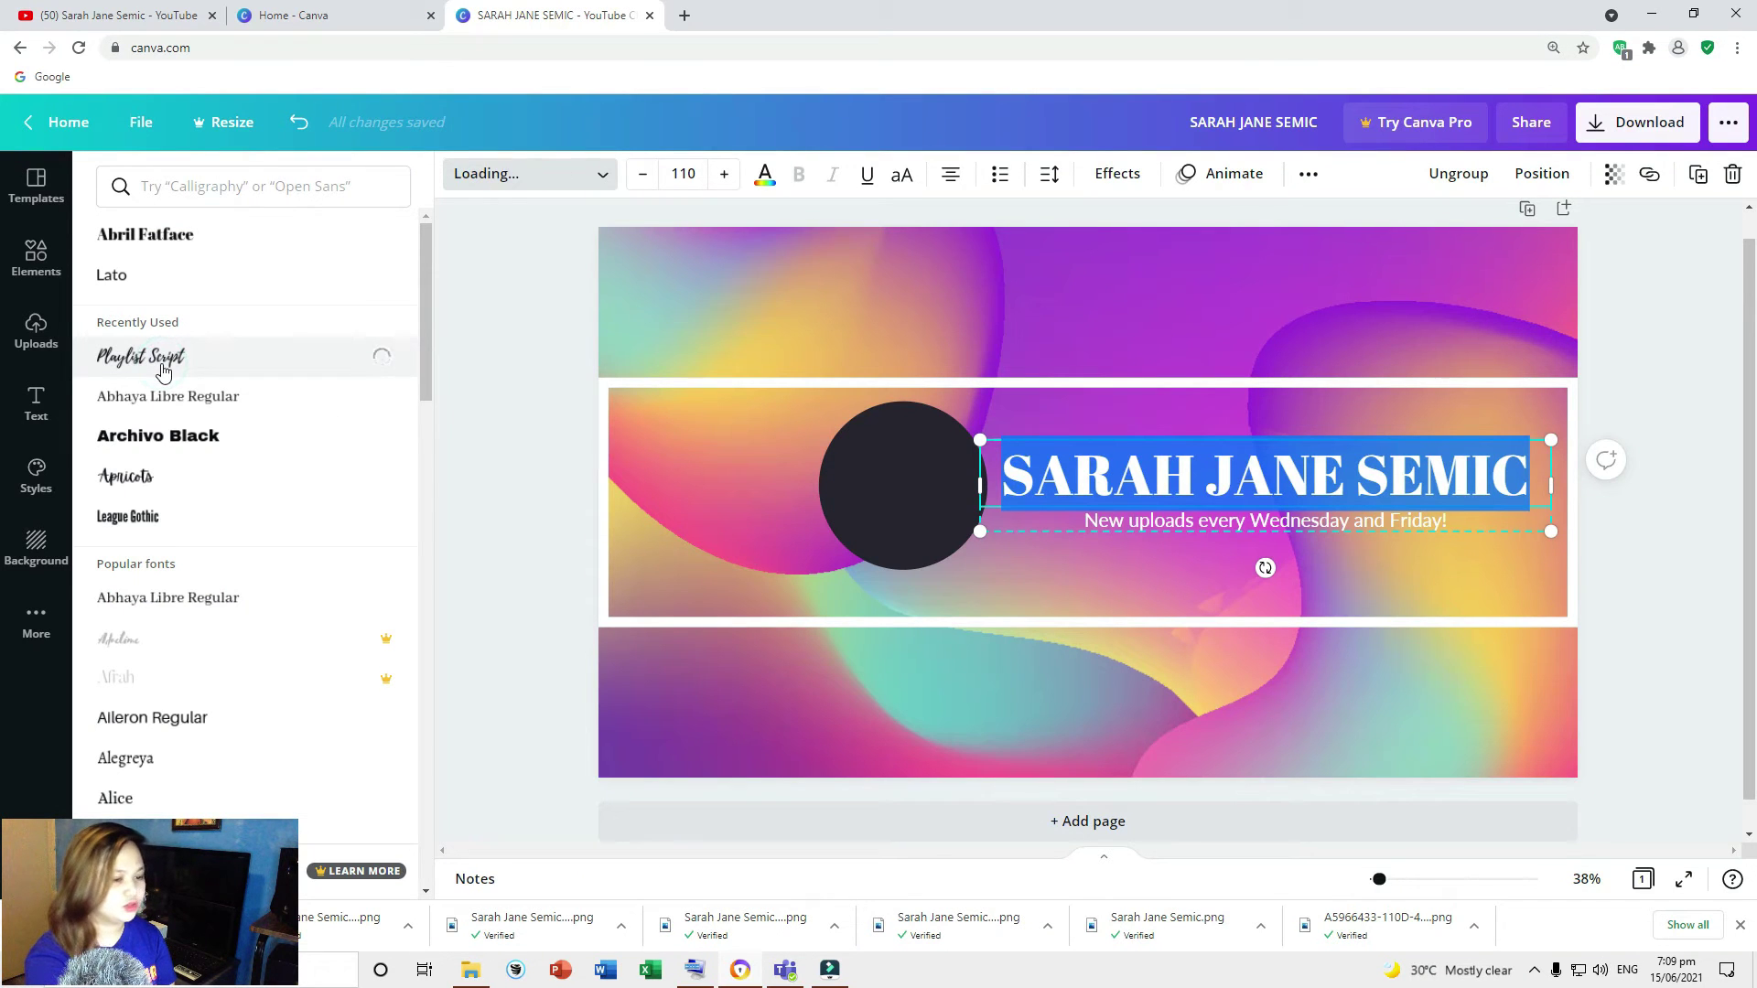
{"action": "left_click", "coordinate": [125, 481]}
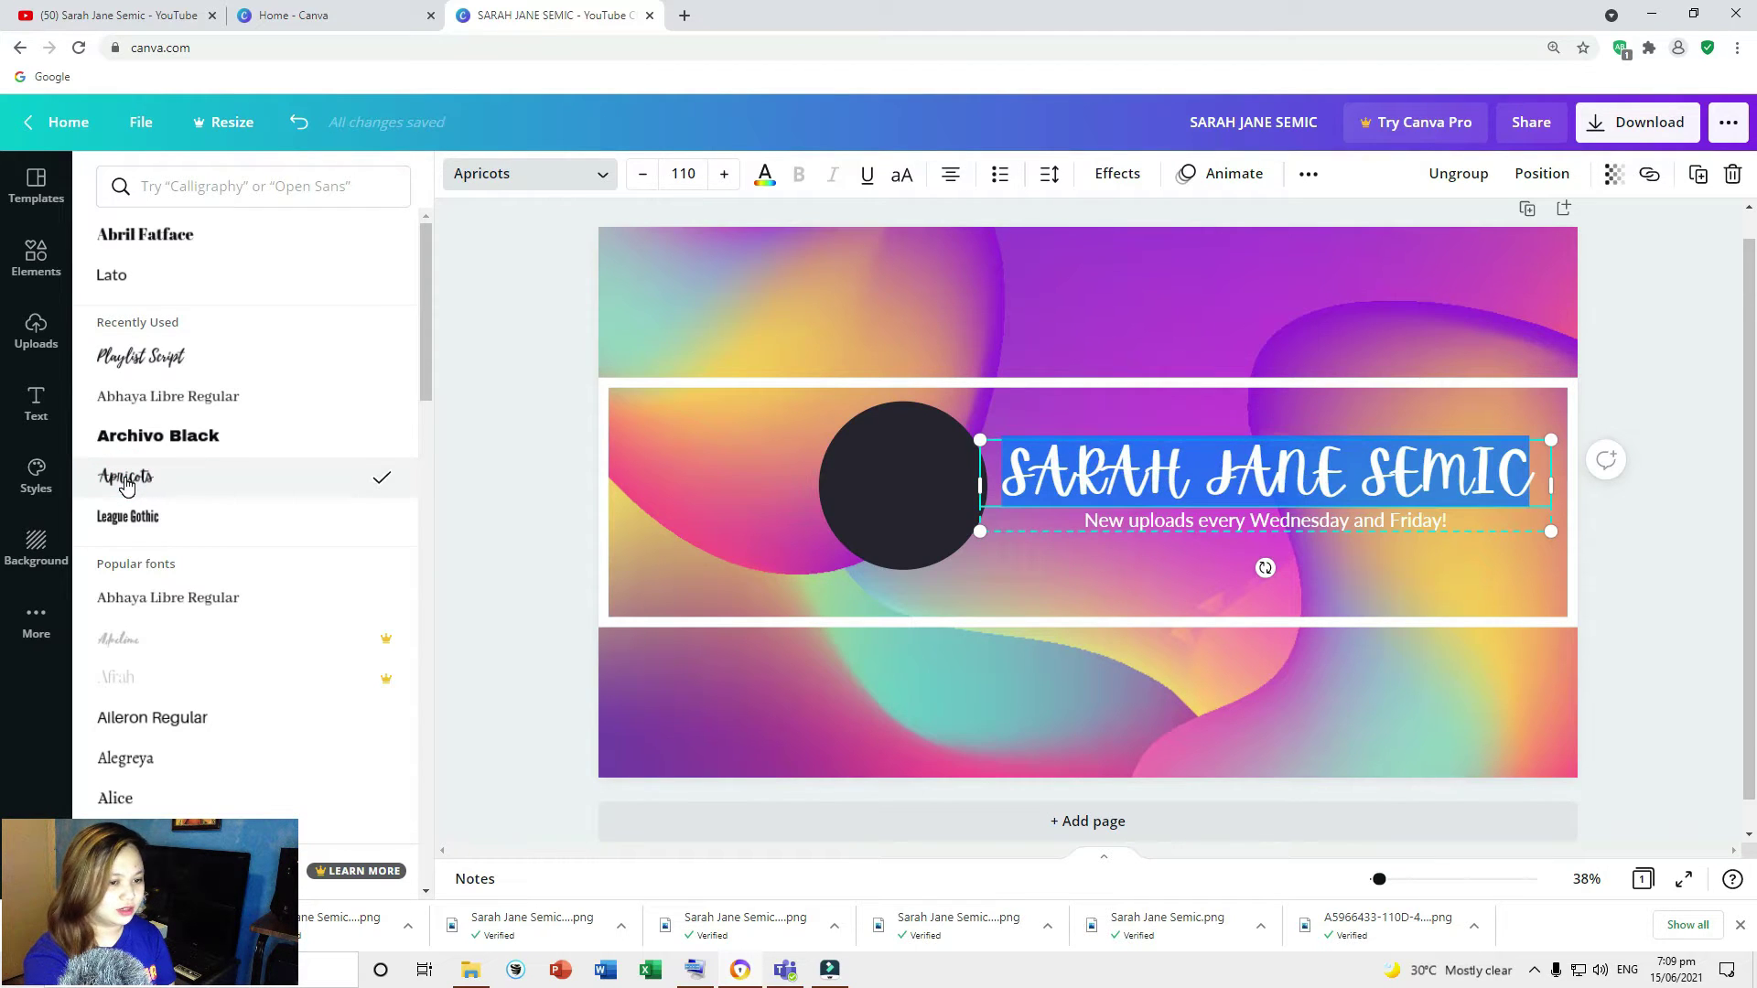
{"action": "left_click", "coordinate": [661, 518]}
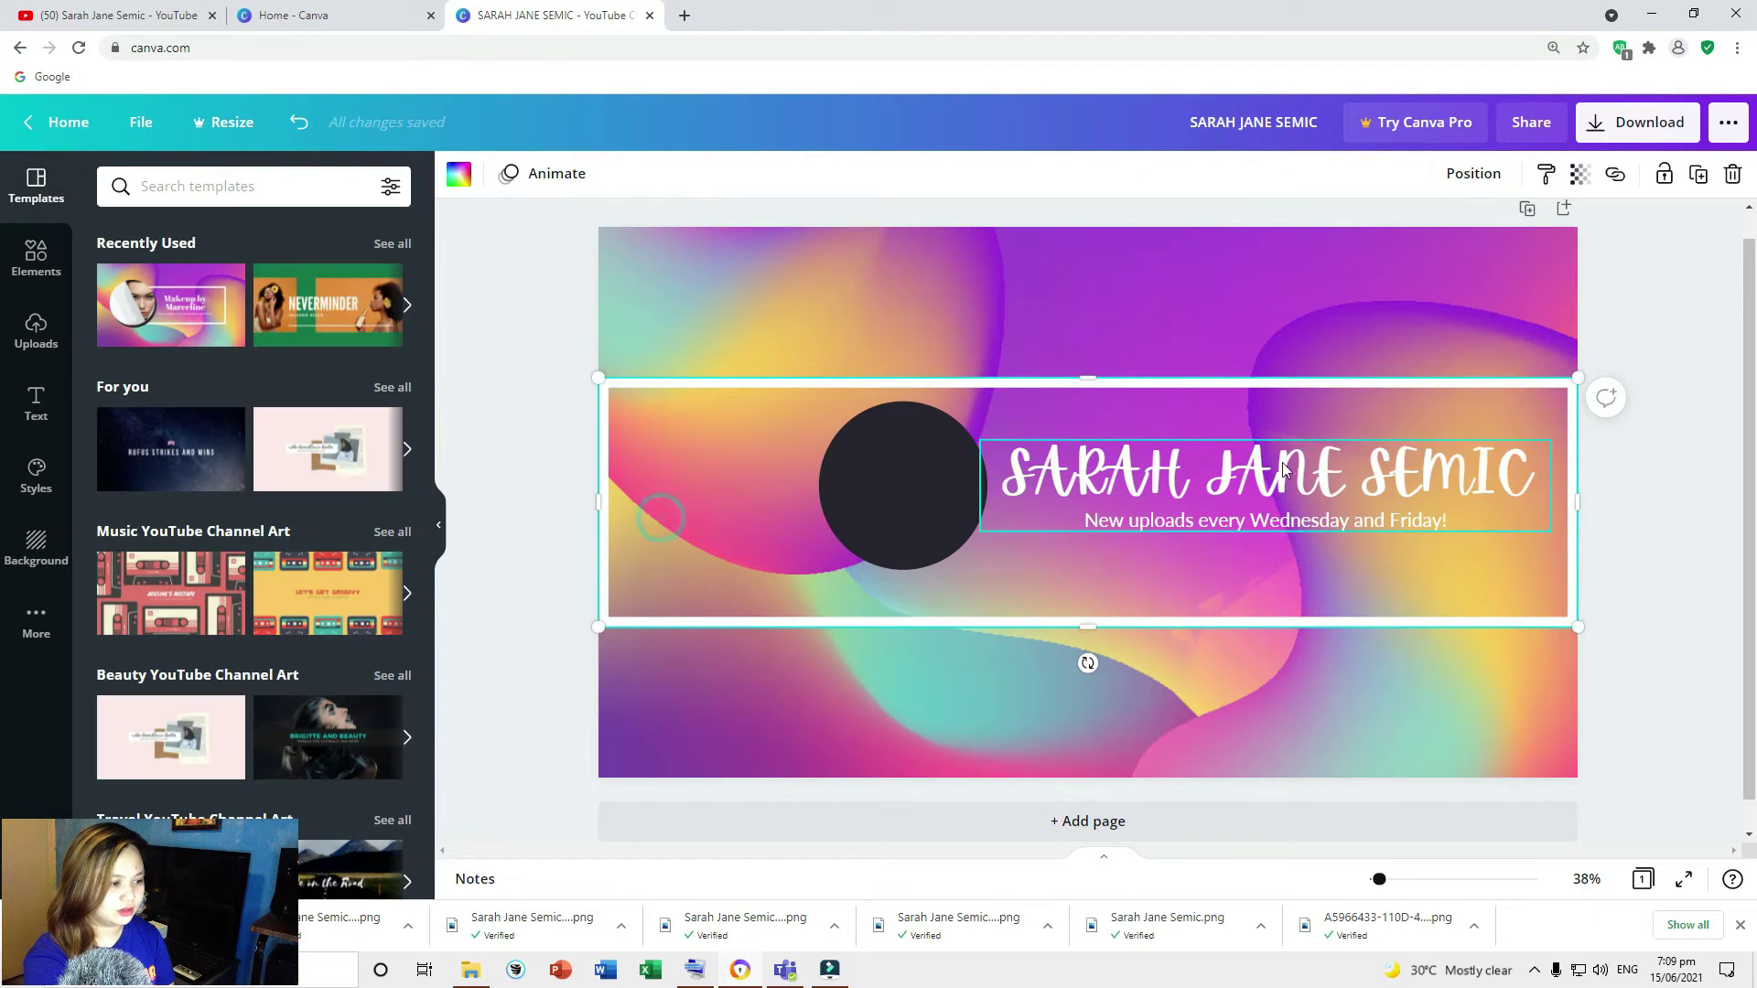
Apply the Neon text effect to the name headline with an intensity of 62.
{"action": "left_click", "coordinate": [1334, 481]}
{"action": "triple_click", "coordinate": [1335, 480]}
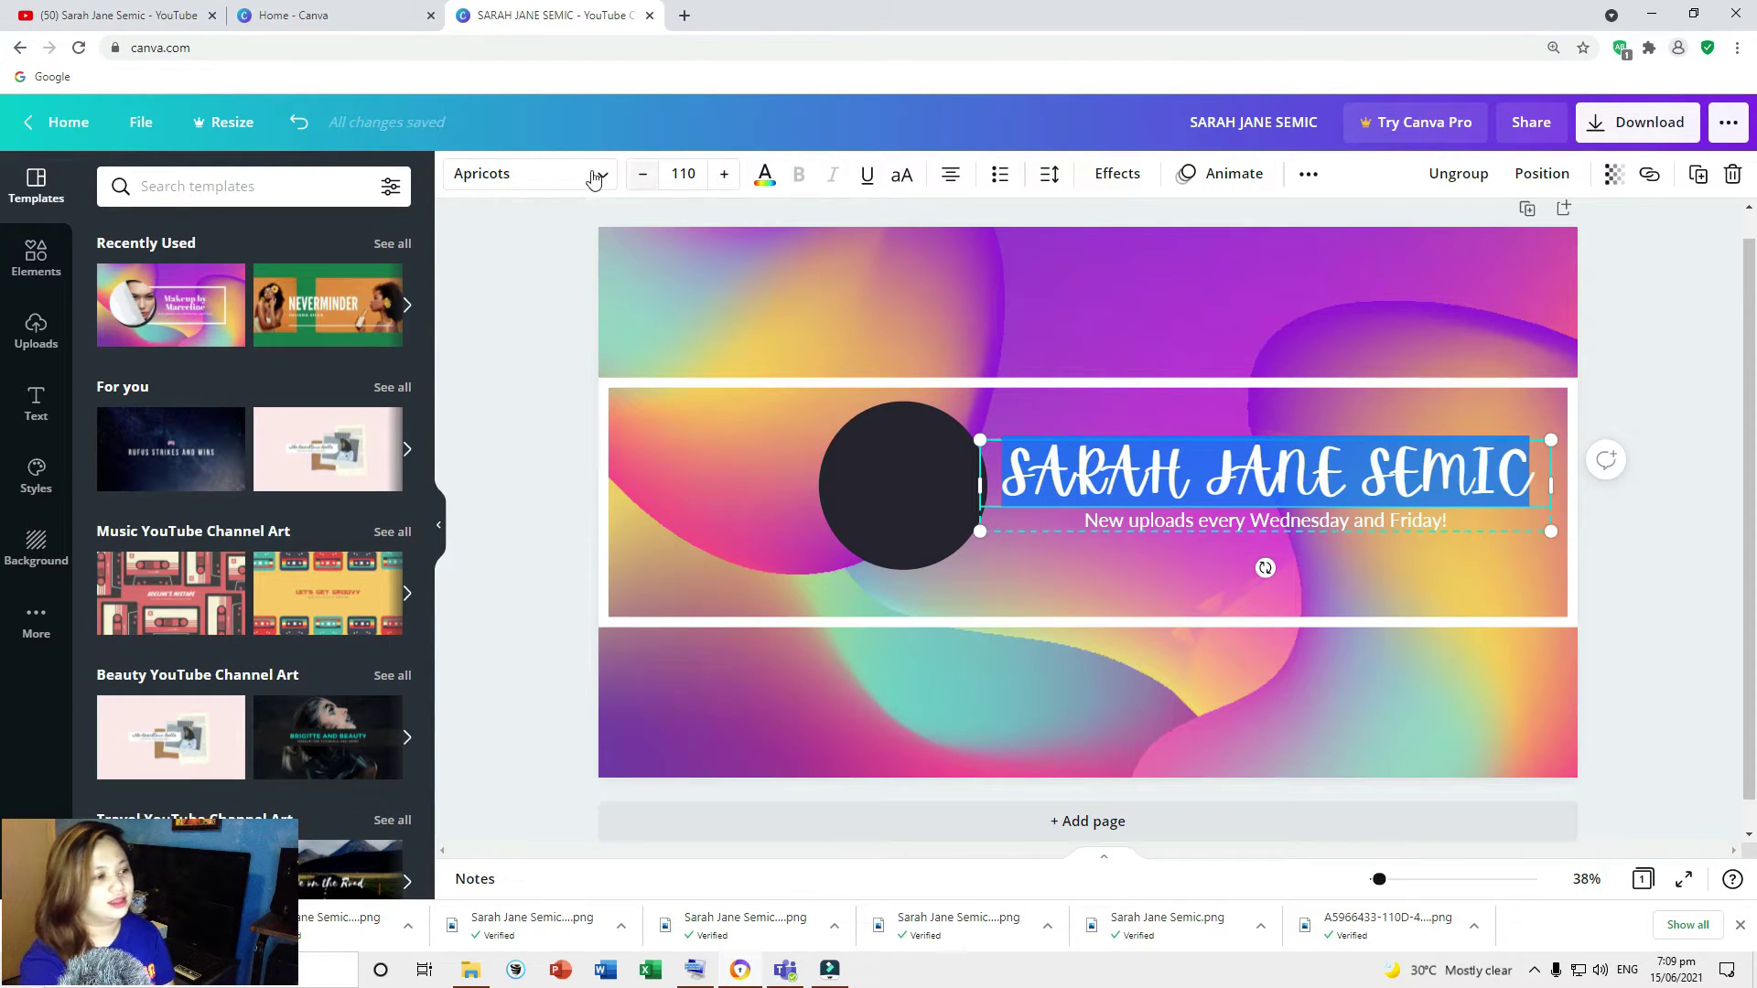
{"action": "left_click", "coordinate": [764, 179]}
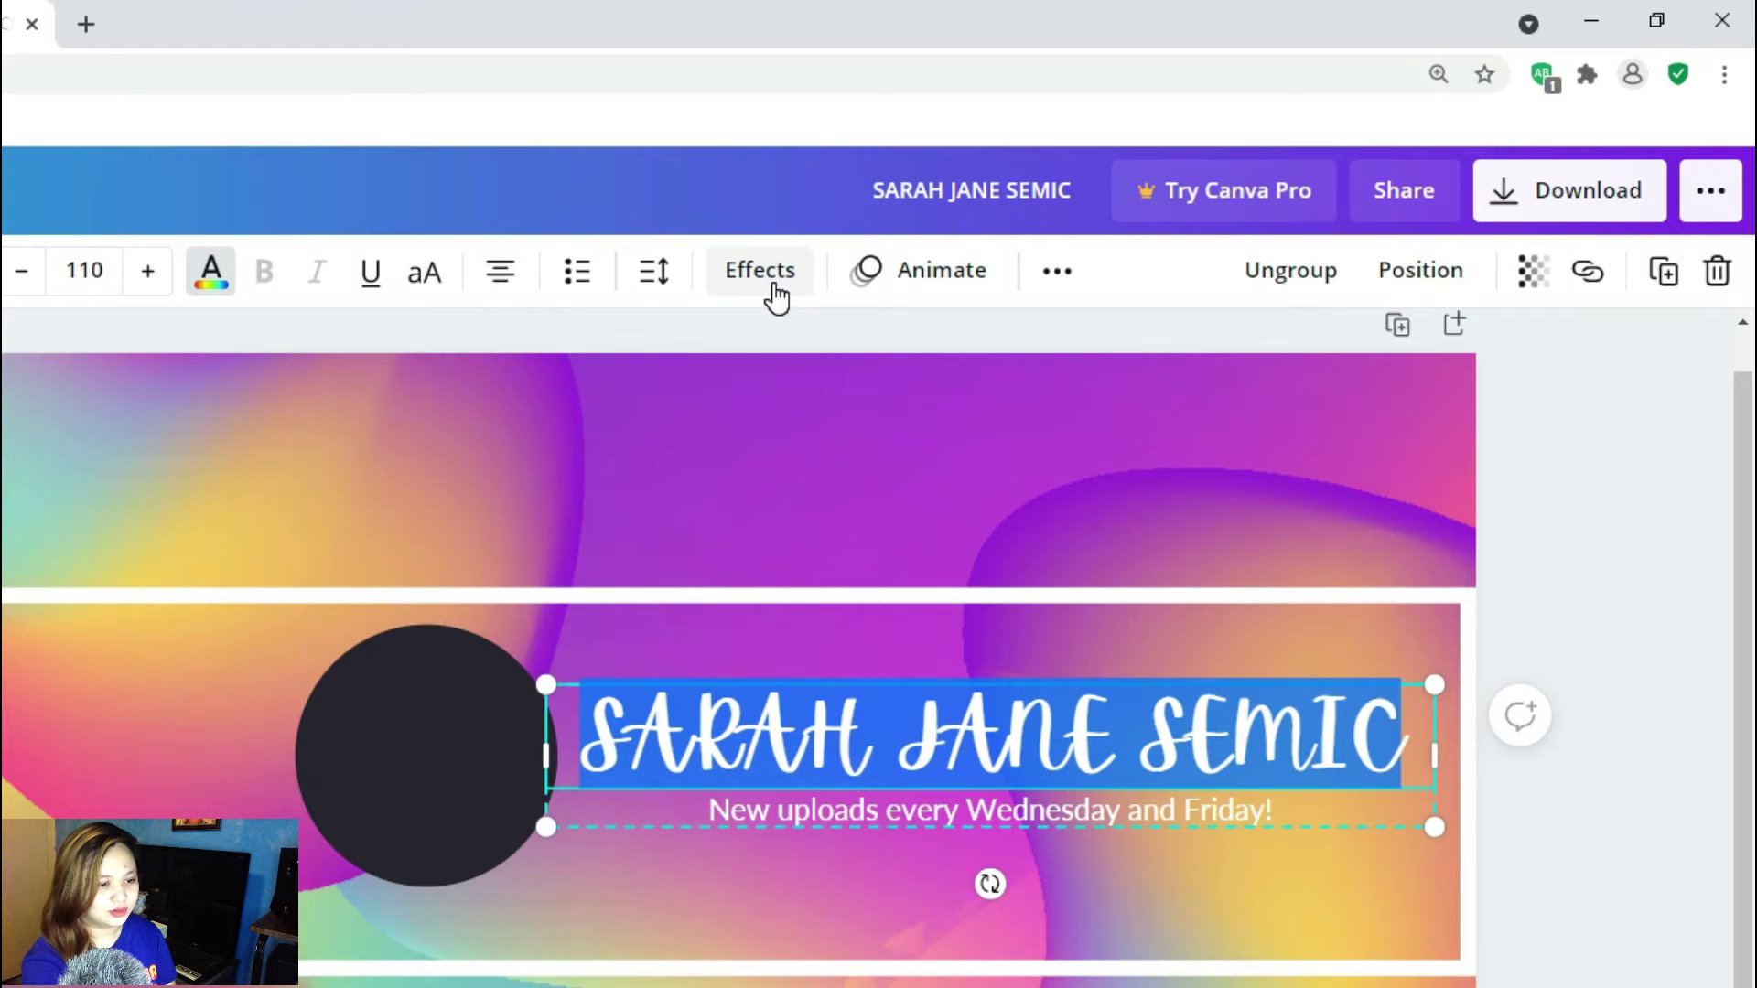
{"action": "left_click", "coordinate": [773, 289]}
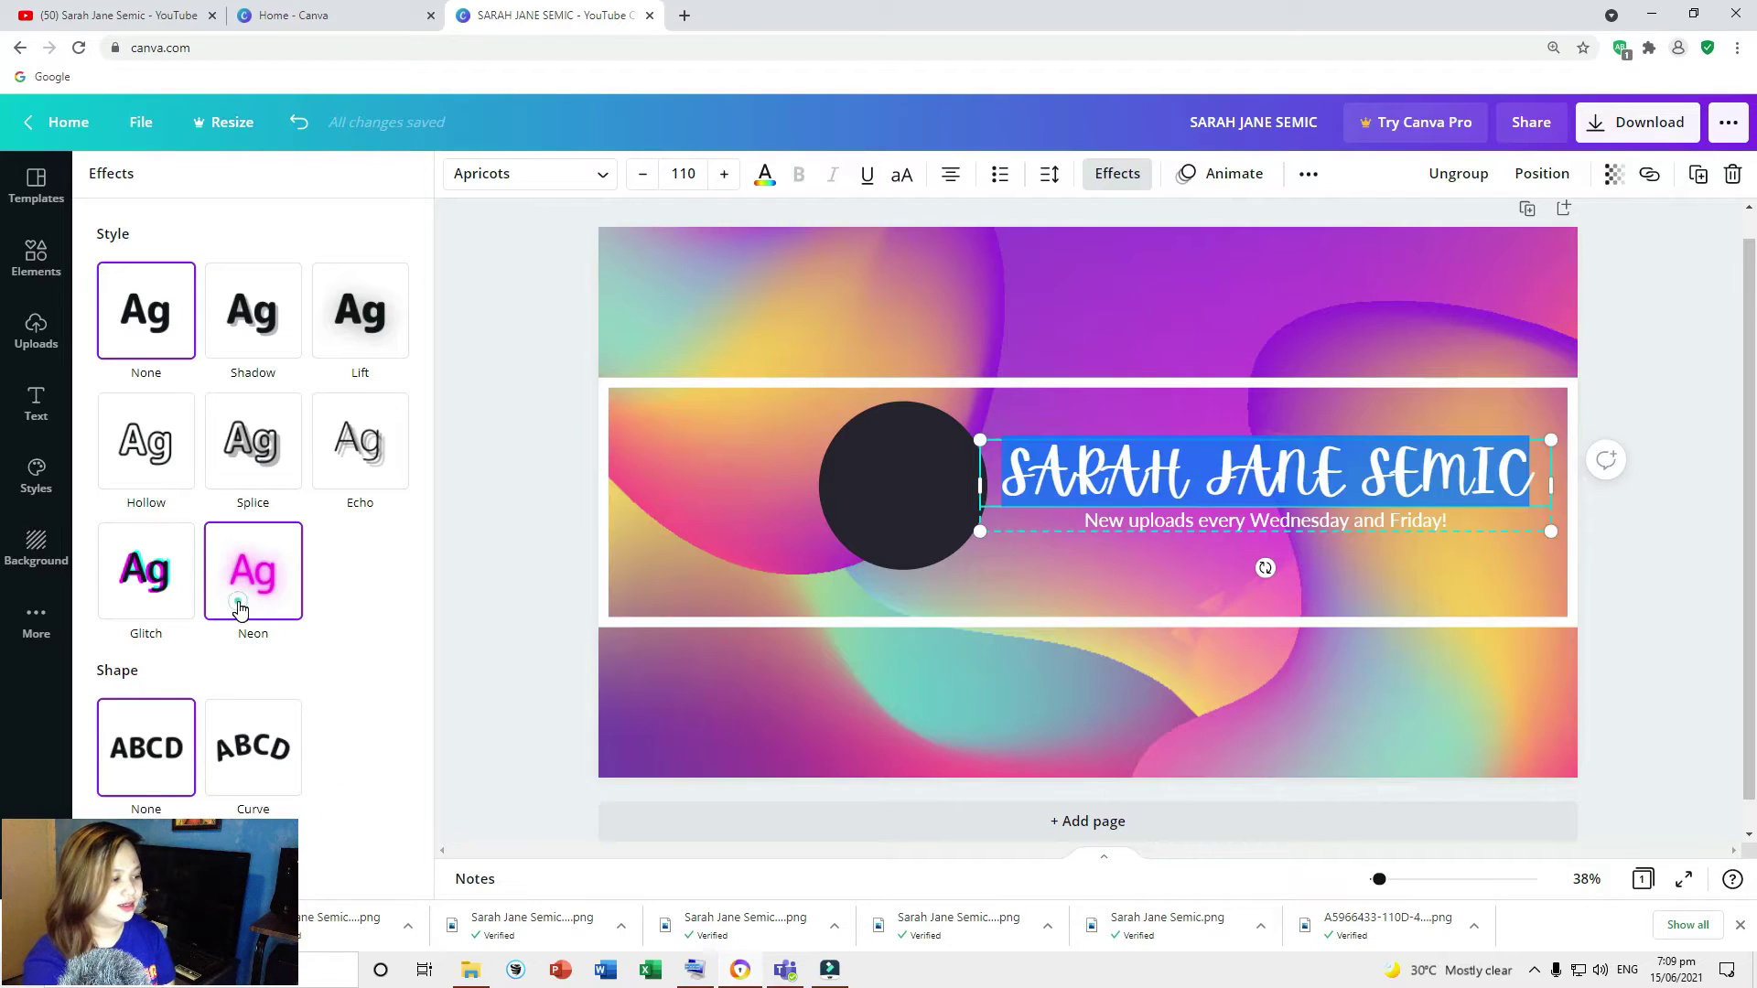
{"action": "left_click", "coordinate": [245, 590]}
{"action": "left_click_drag", "start_coordinate": [257, 703], "coordinate": [289, 704]}
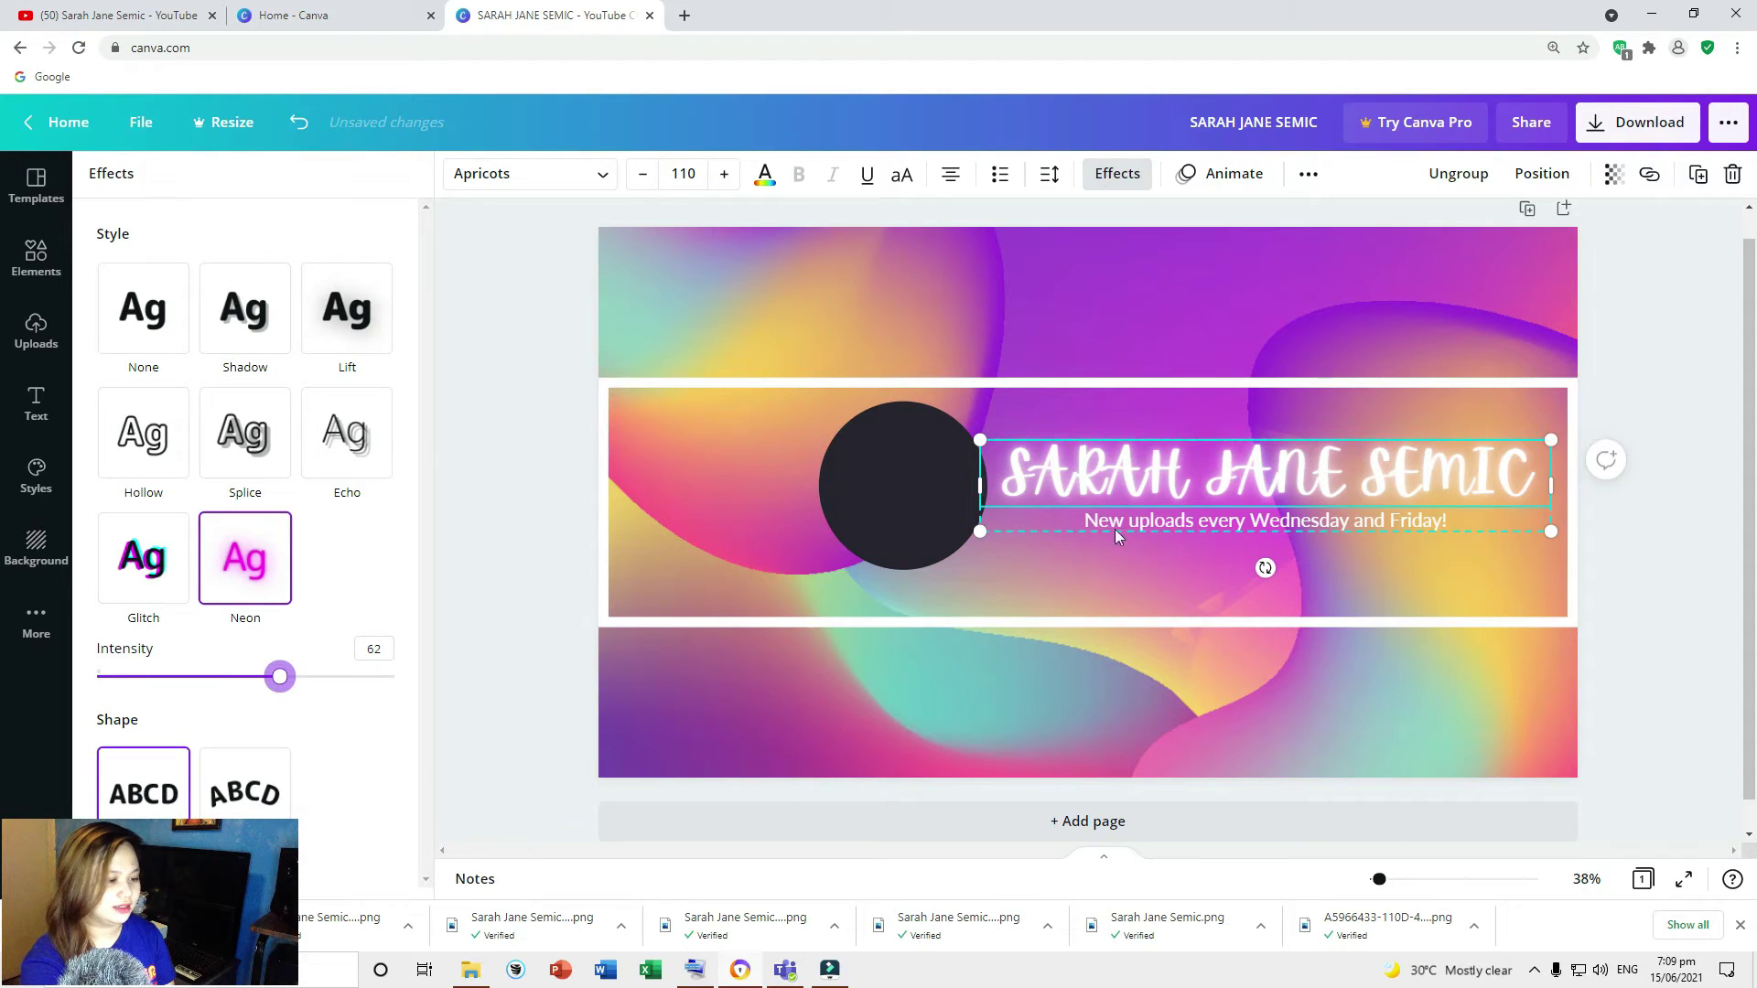
{"action": "left_click", "coordinate": [732, 540]}
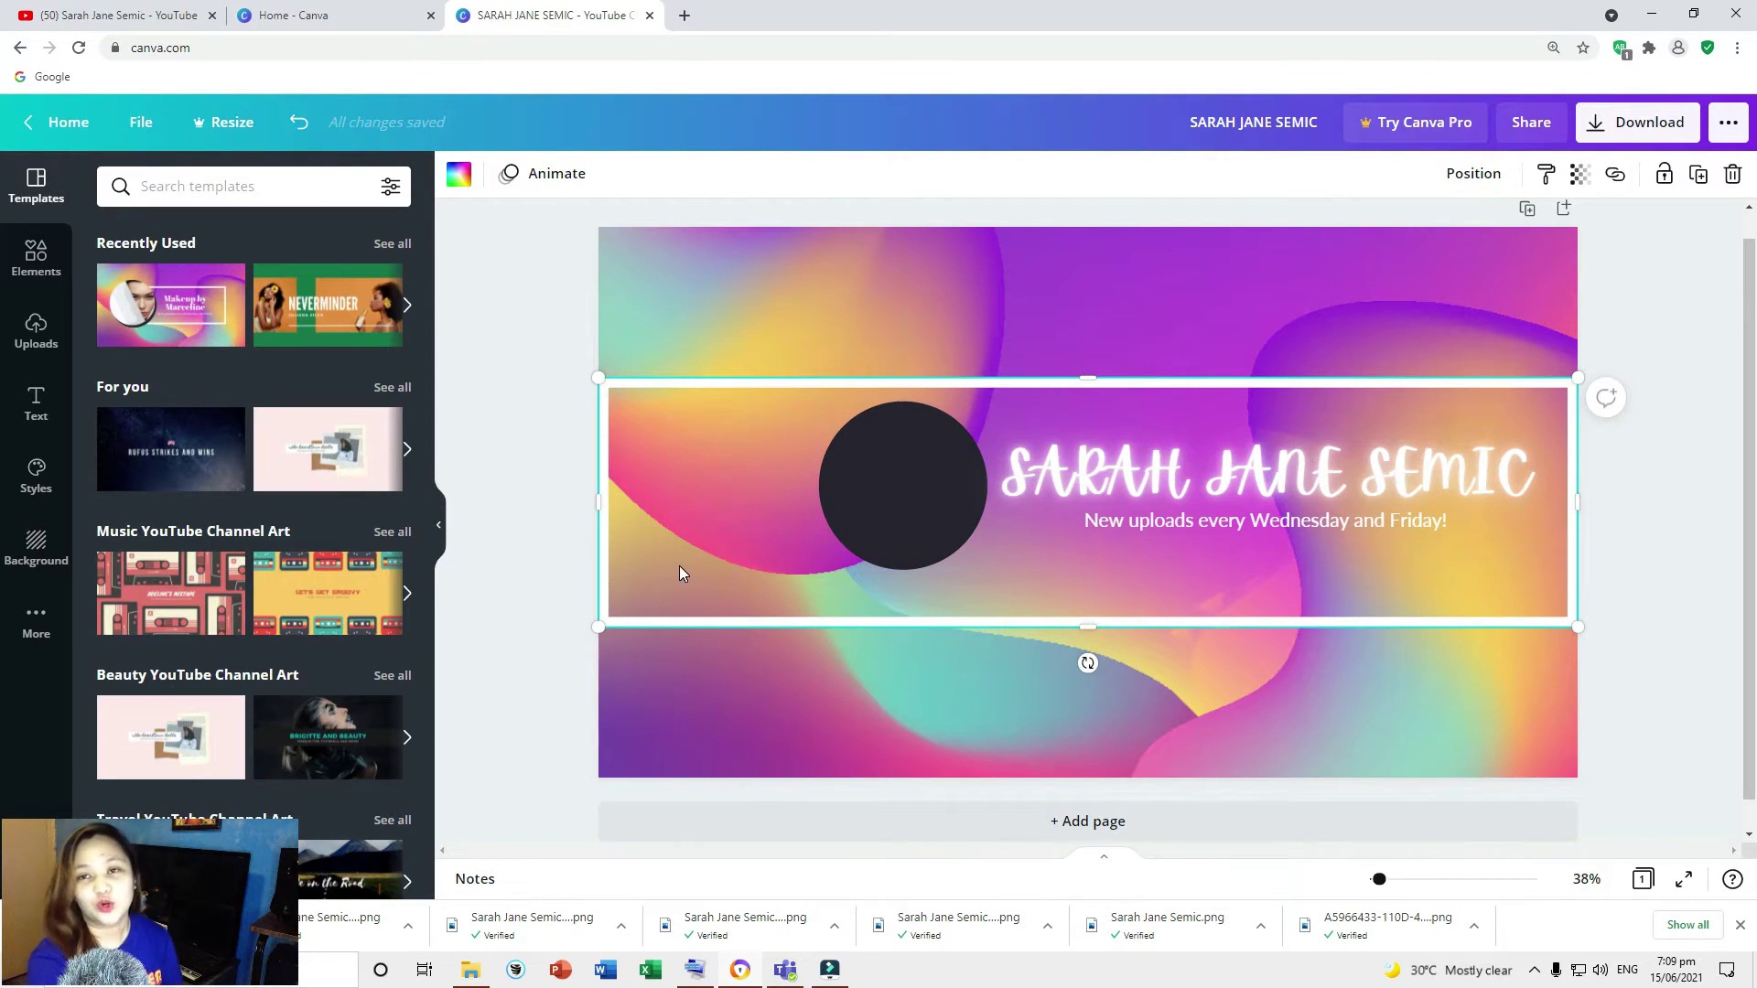
{"action": "left_click", "coordinate": [1353, 473]}
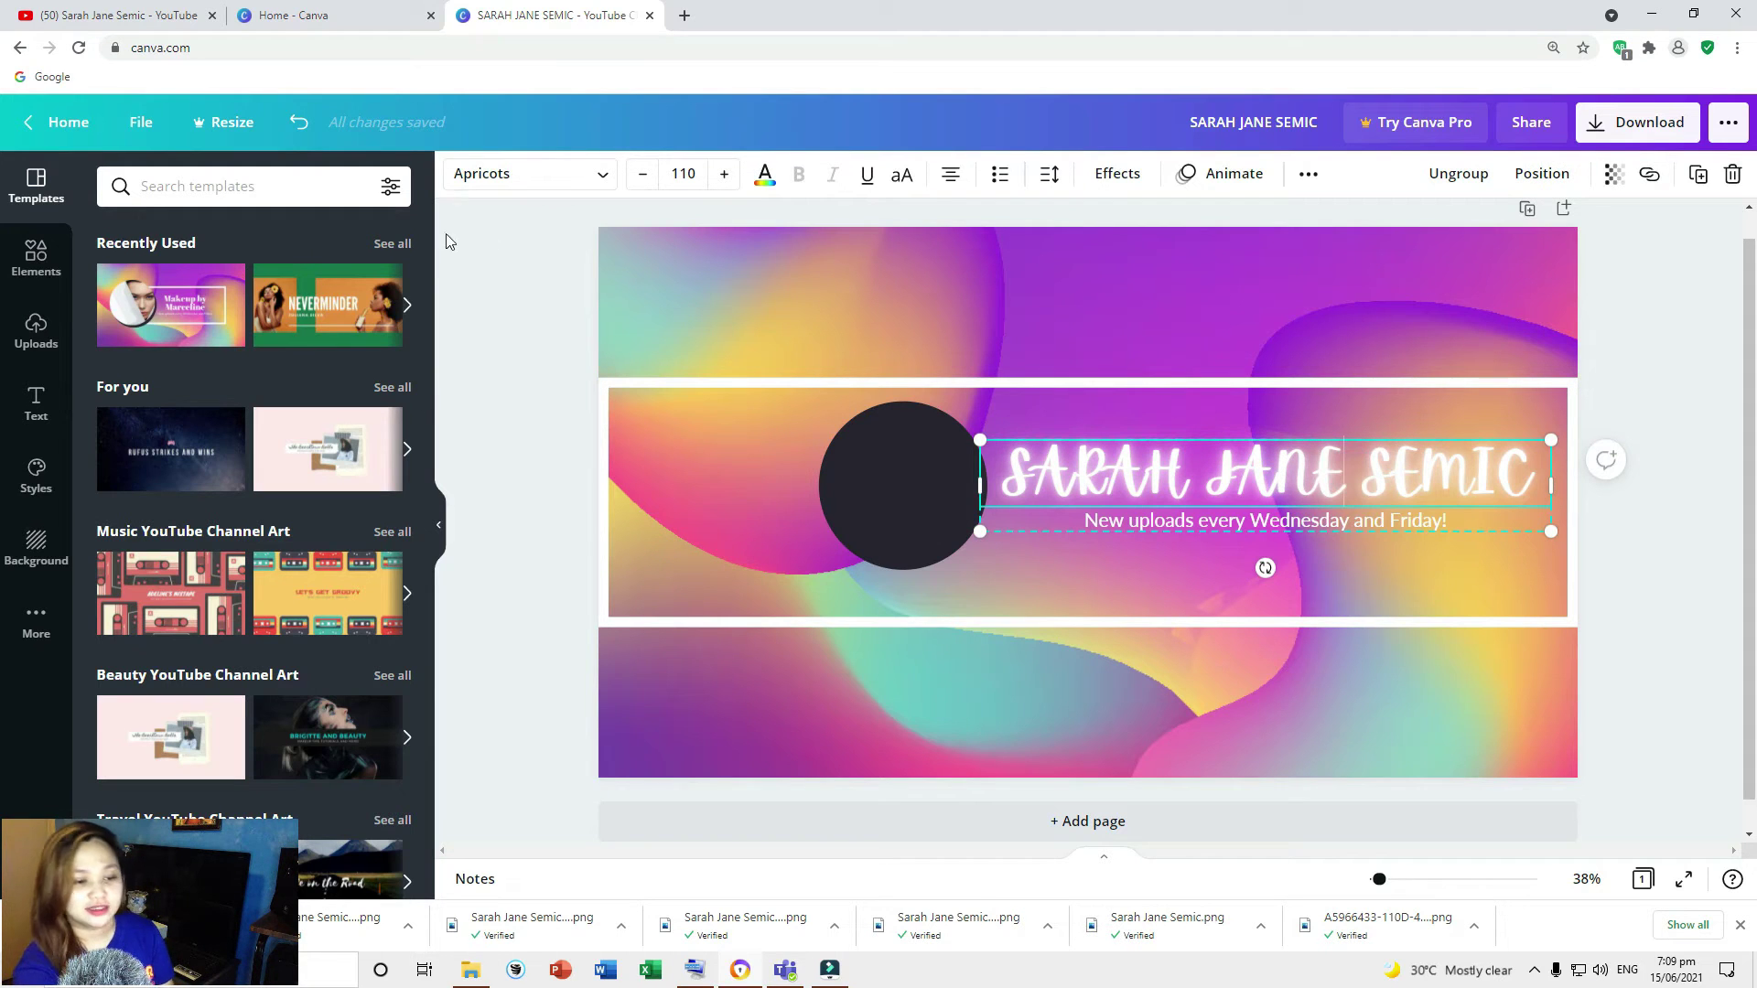
{"action": "left_click", "coordinate": [1133, 578]}
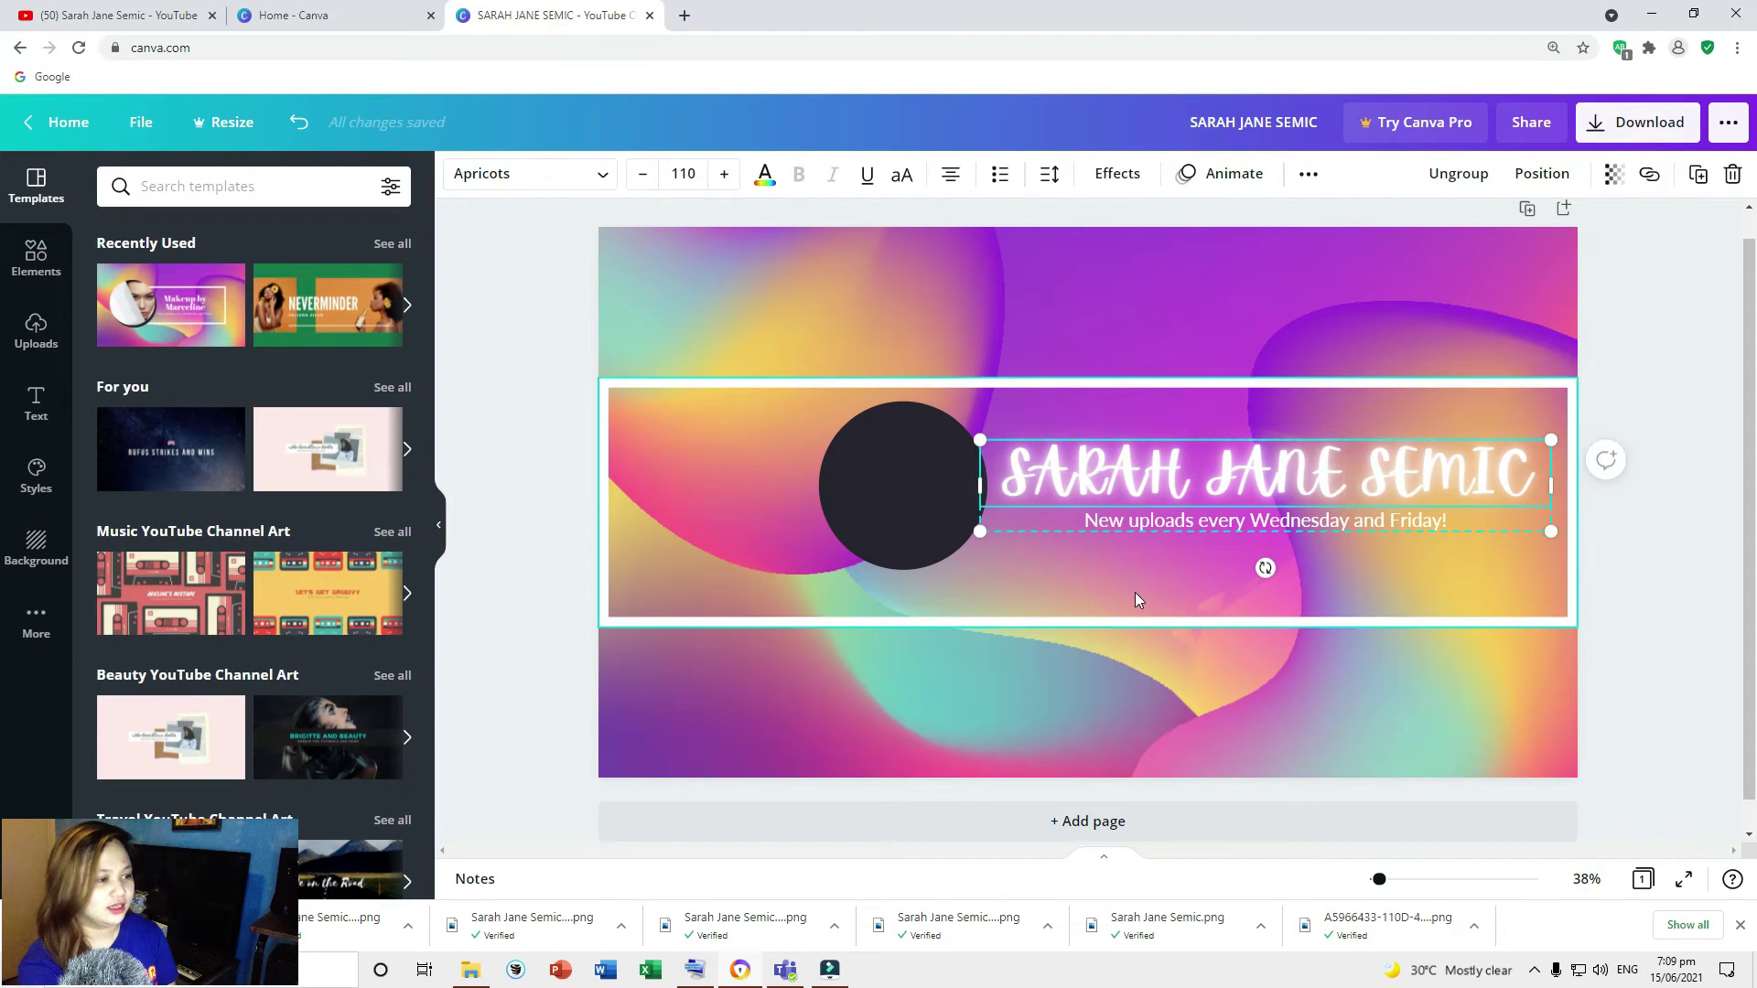
Replace the tagline under the headline with "PERSONAL VLOGS / TUTORIALS / YOUTUBE TIPS".
{"action": "left_click", "coordinate": [1140, 517]}
{"action": "left_click", "coordinate": [1142, 524]}
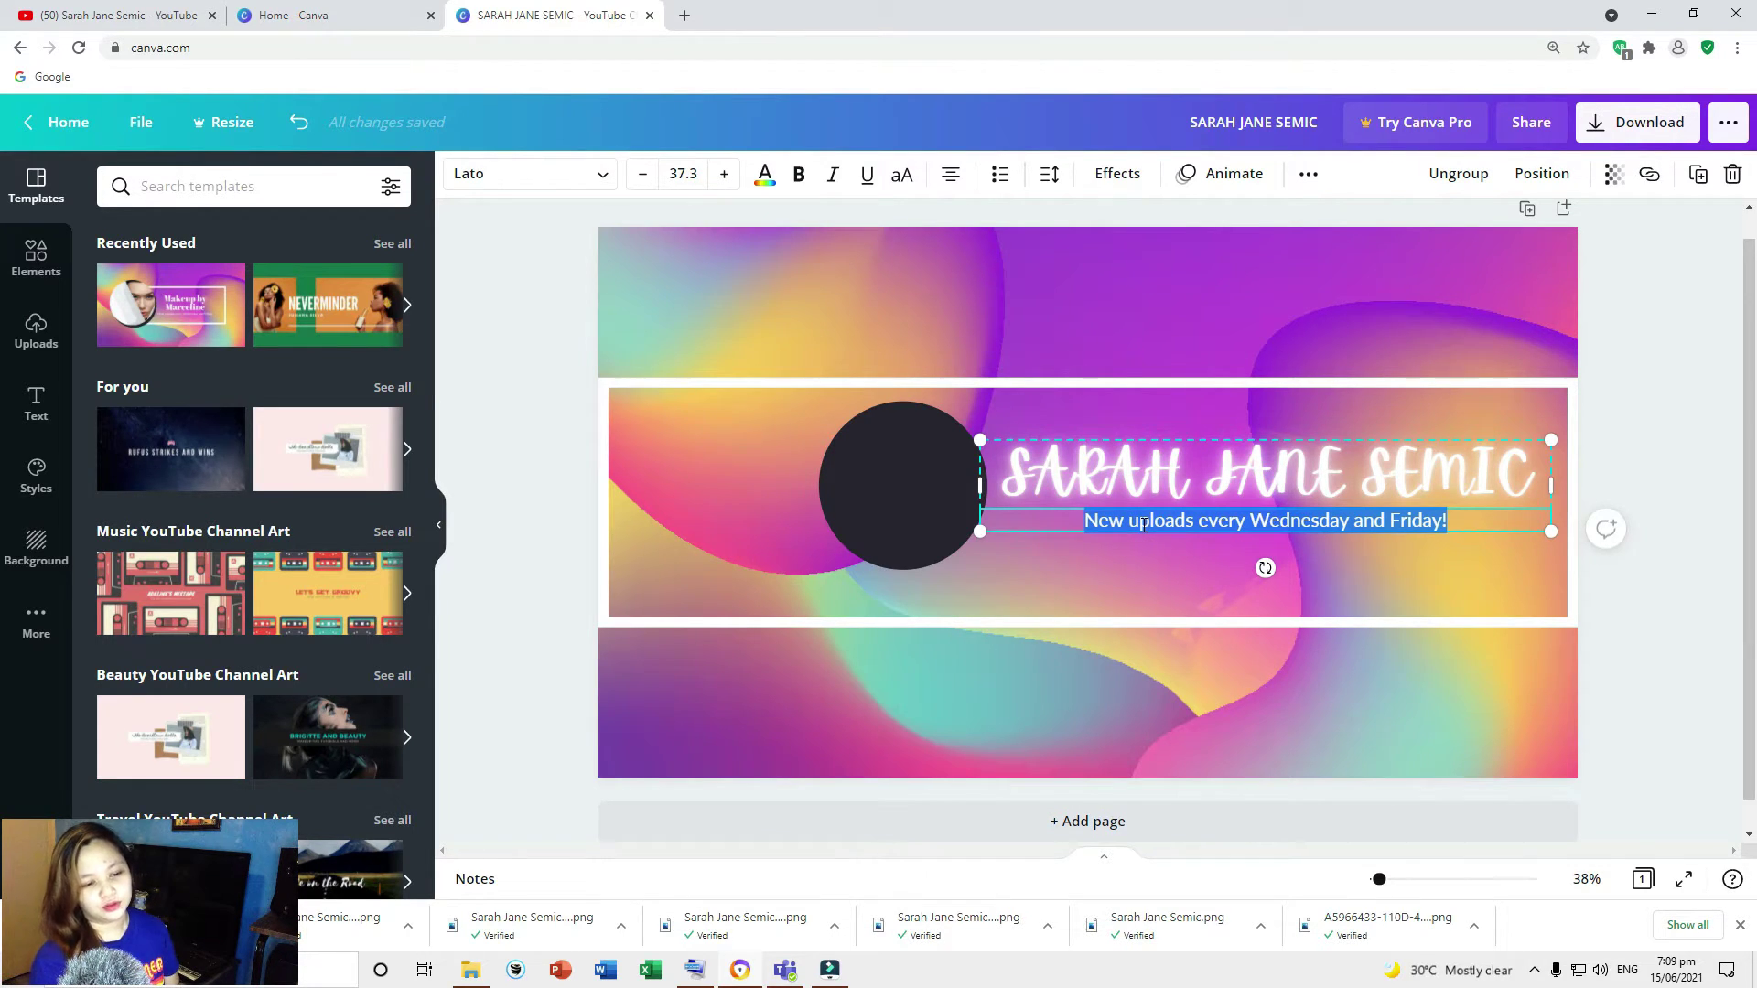
{"action": "type", "text": "PERSONAL VLOGS /"}
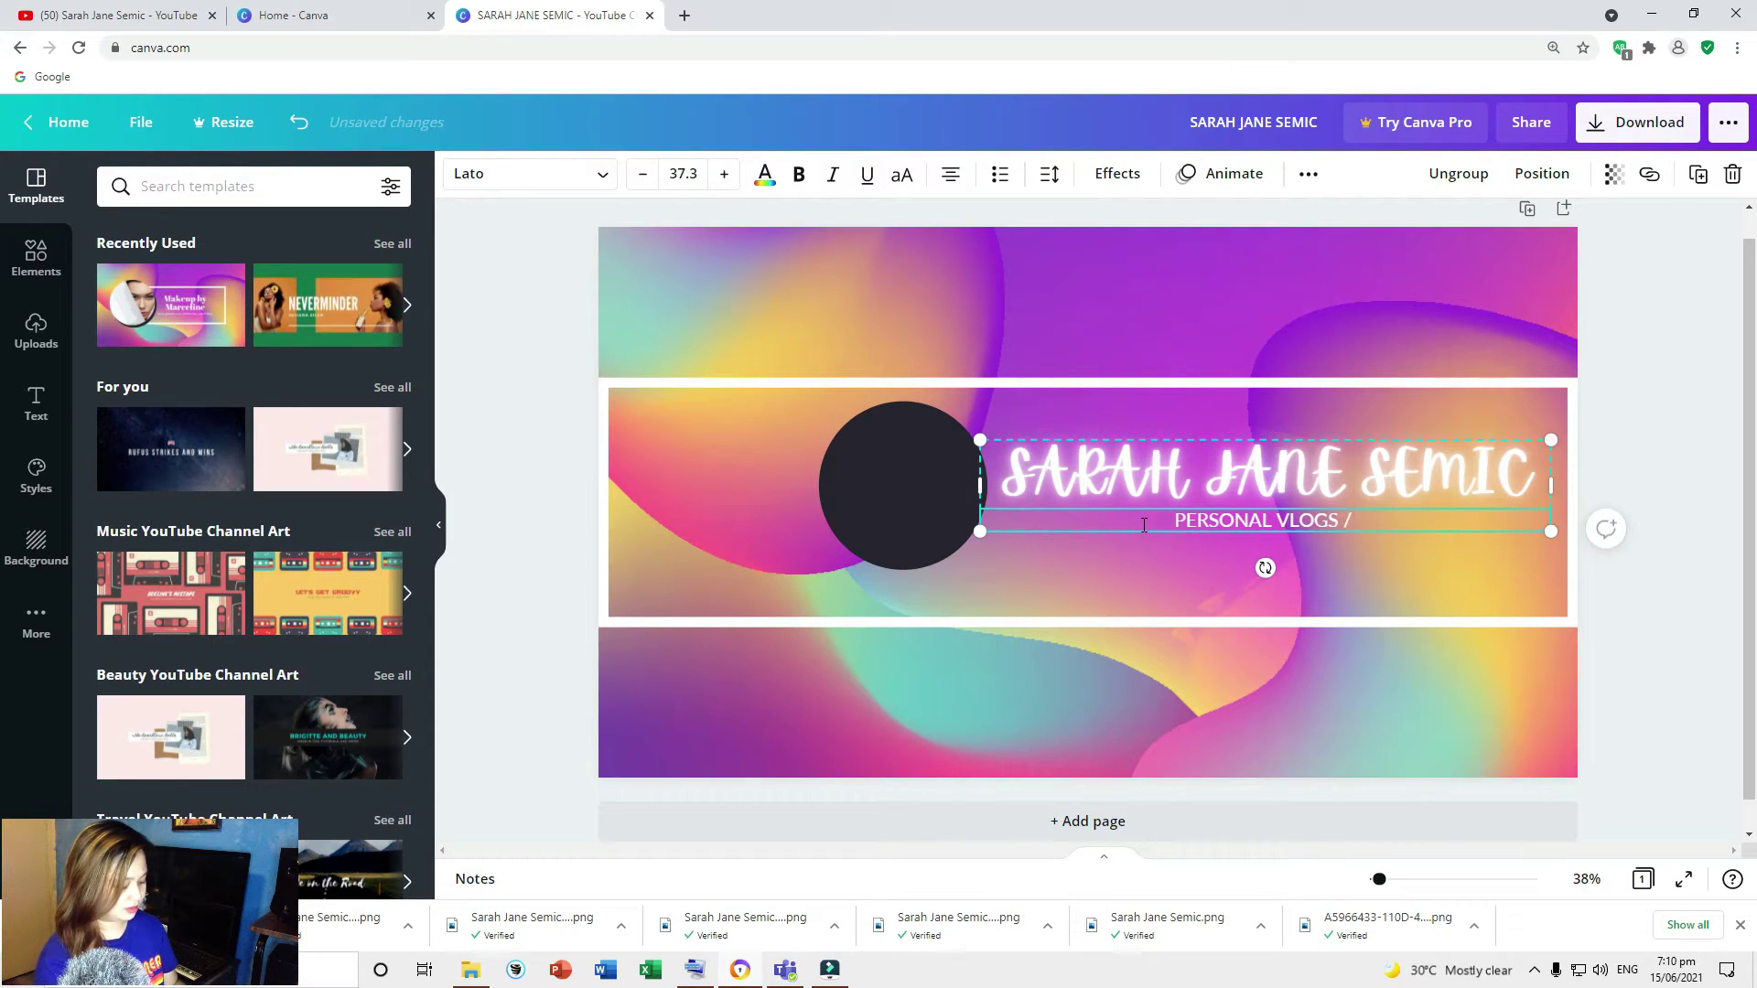
{"action": "type", "text": "TUTORIAL"}
{"action": "key", "text": "BackSpace"}
{"action": "type", "text": "LS / "}
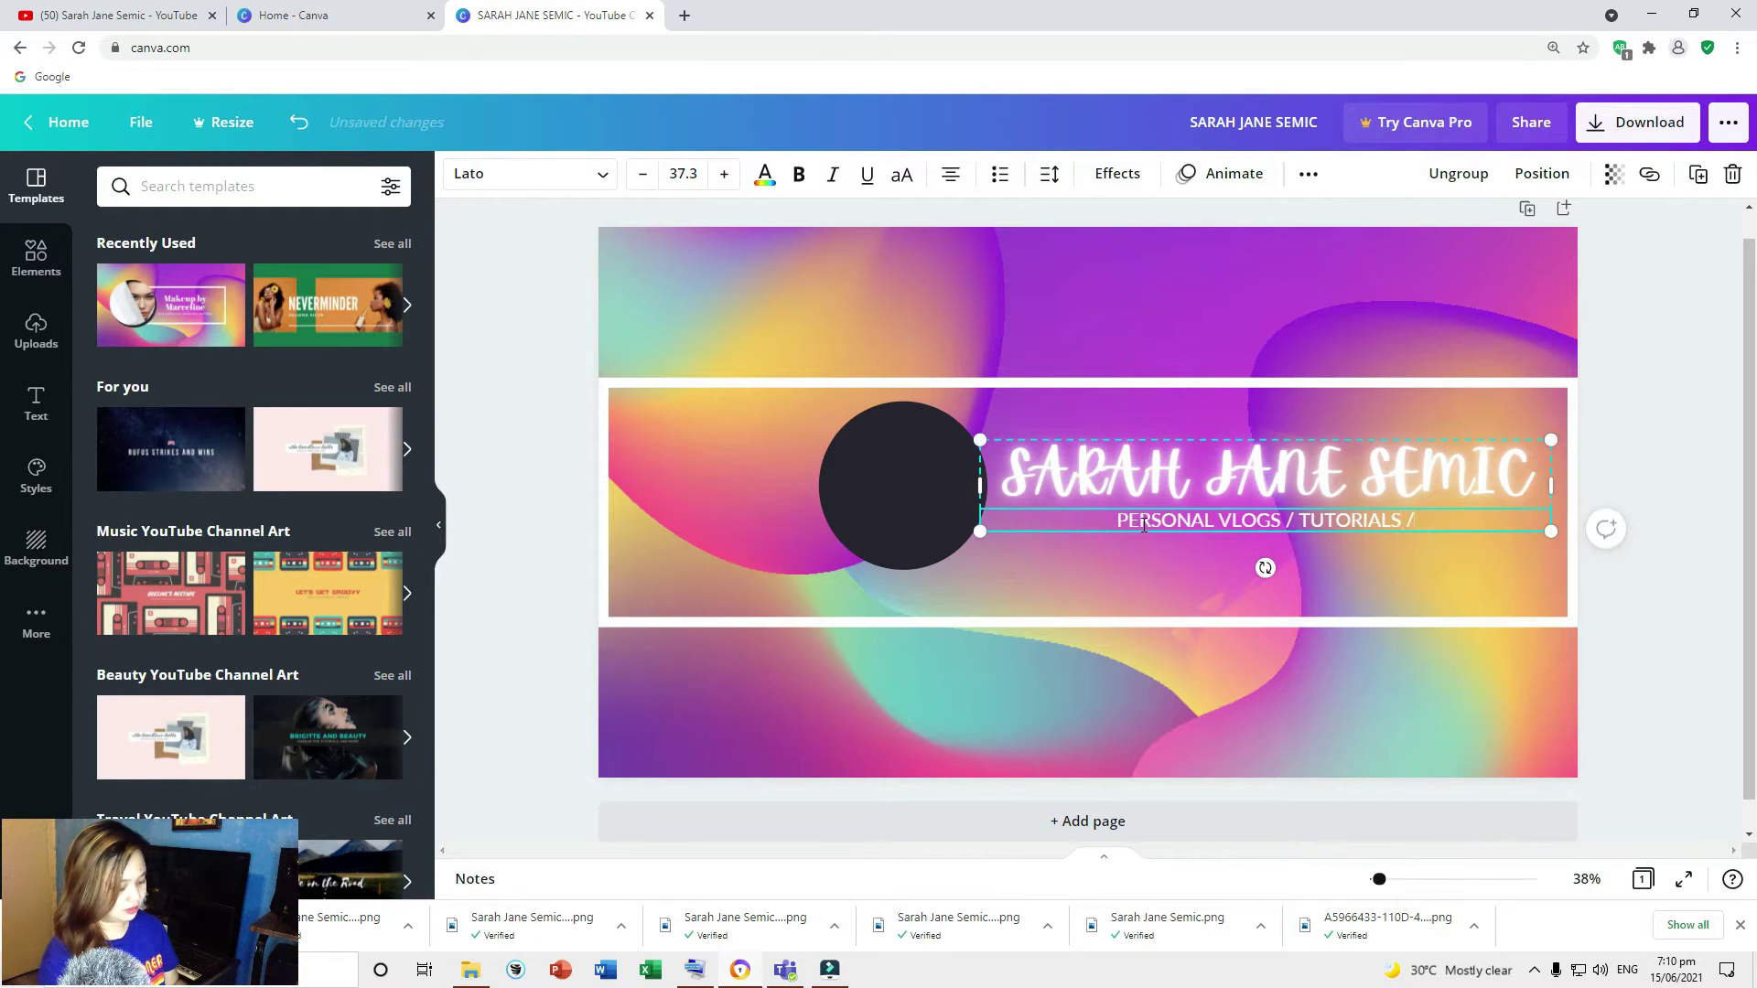
{"action": "type", "text": "YOUT"}
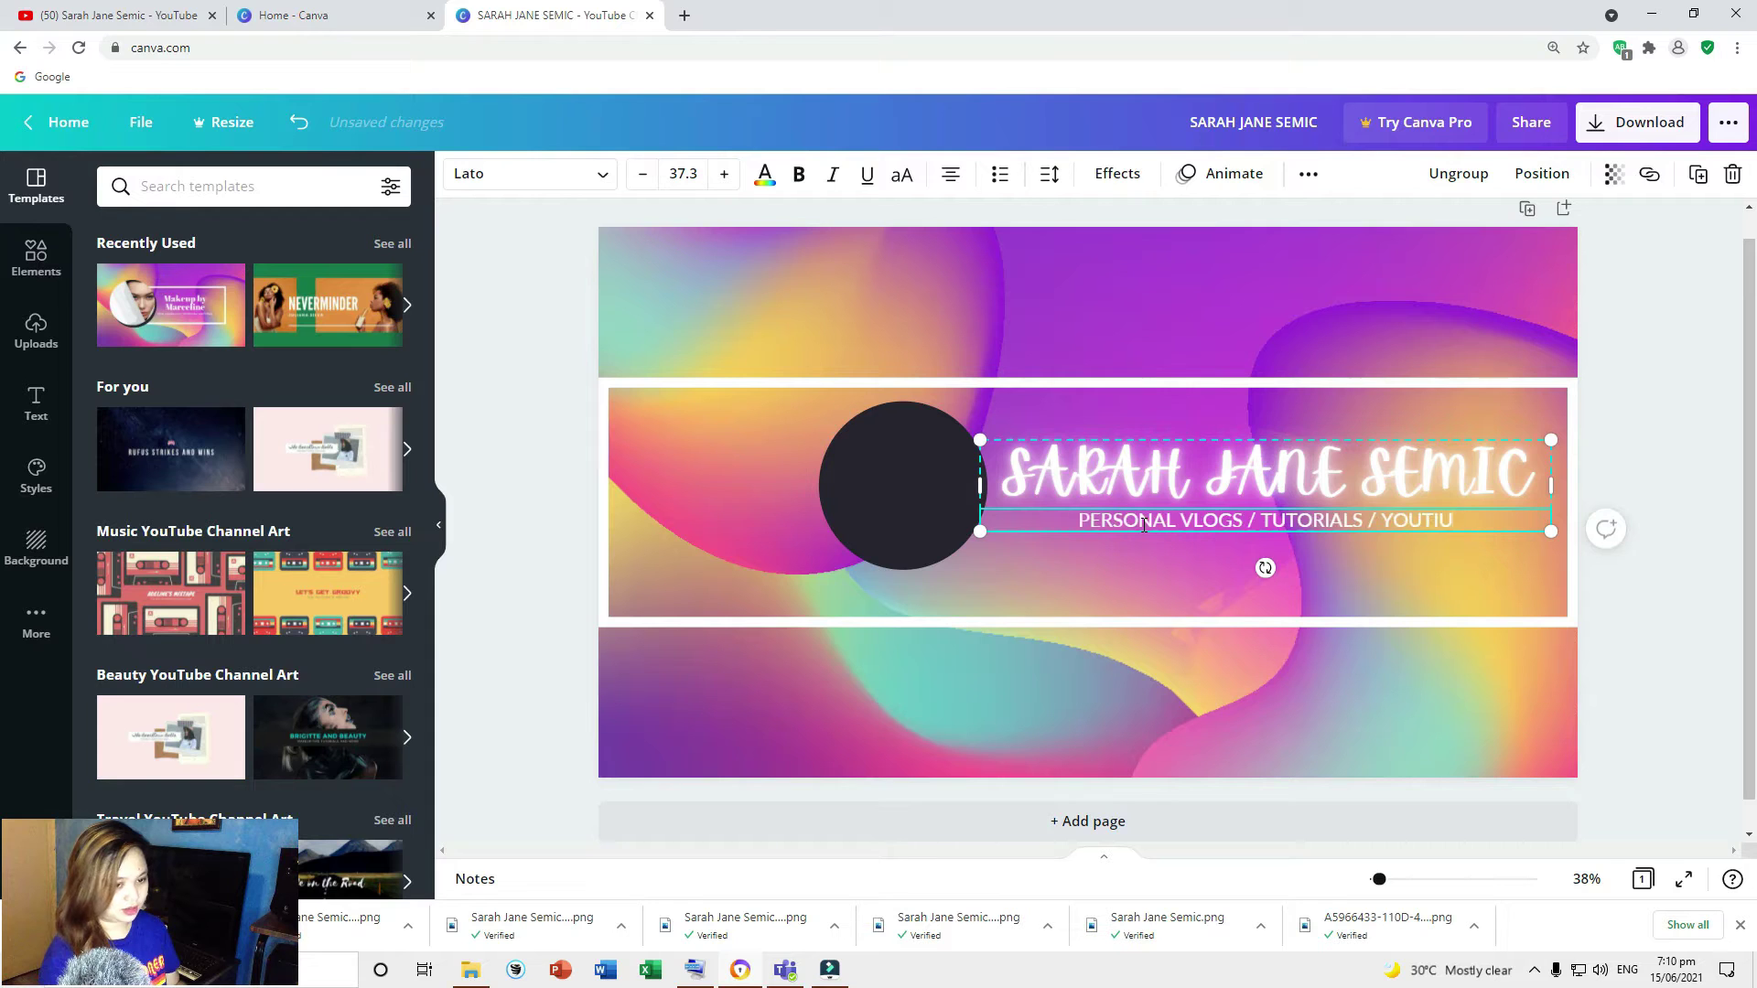
{"action": "type", "text": "UBE T"}
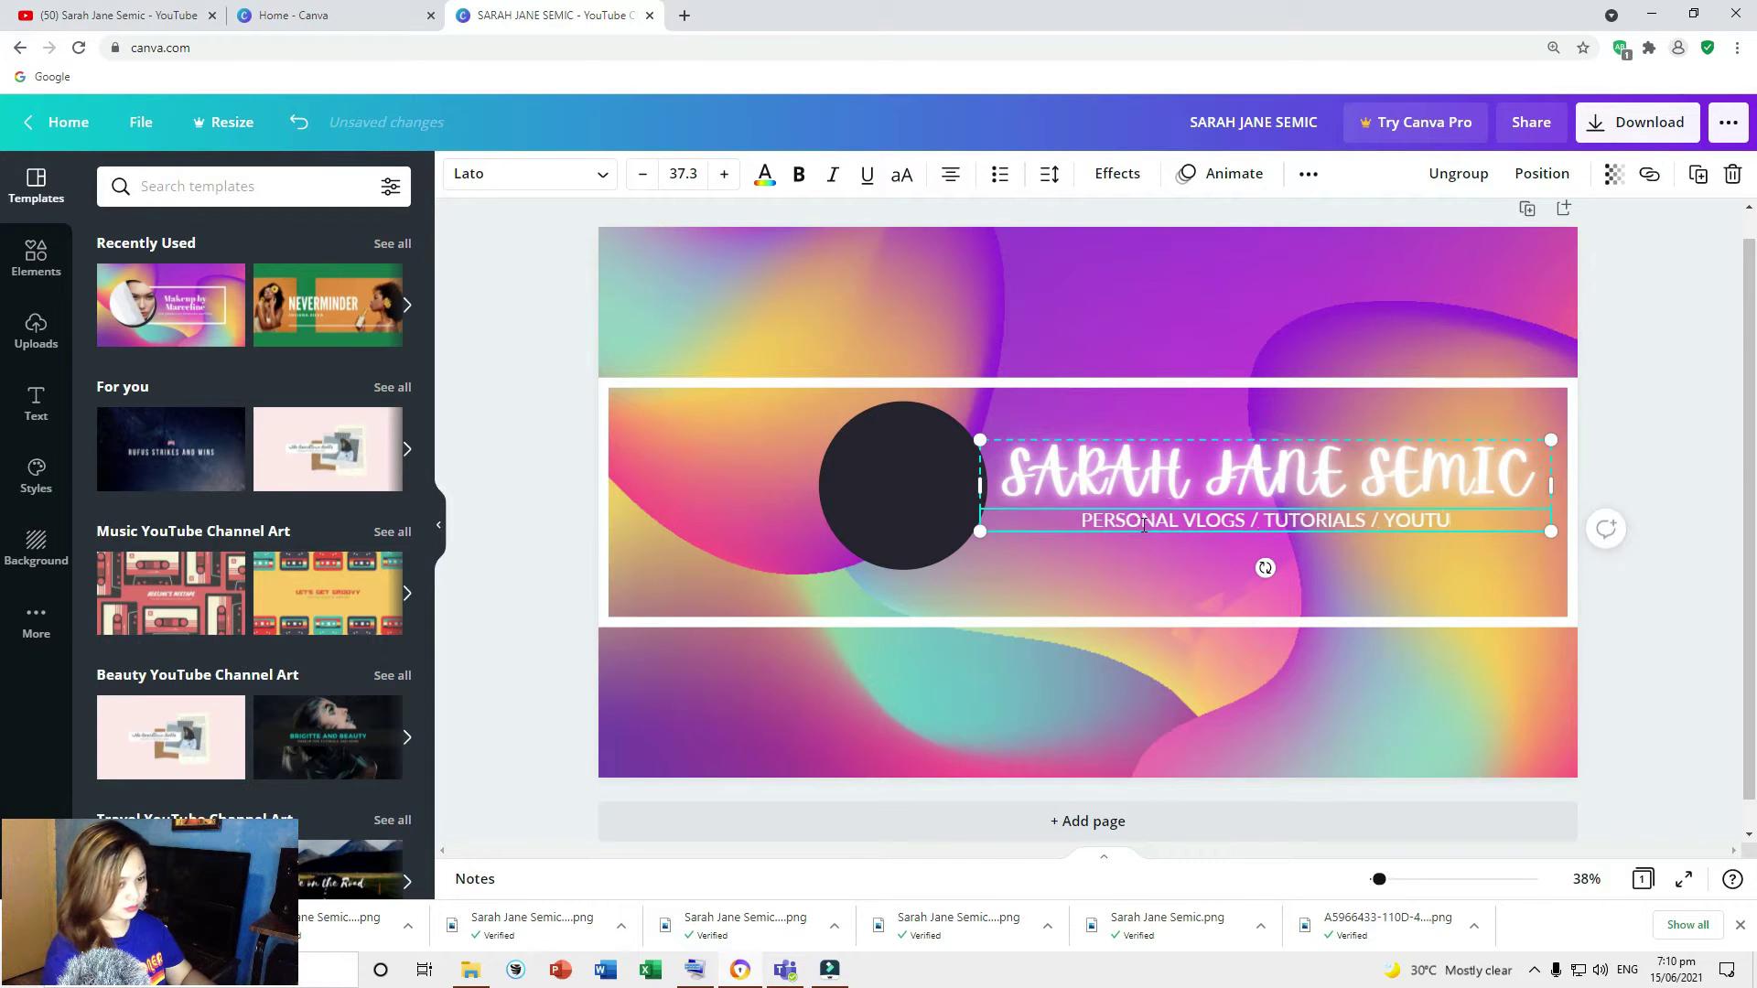
{"action": "type", "text": "IPS"}
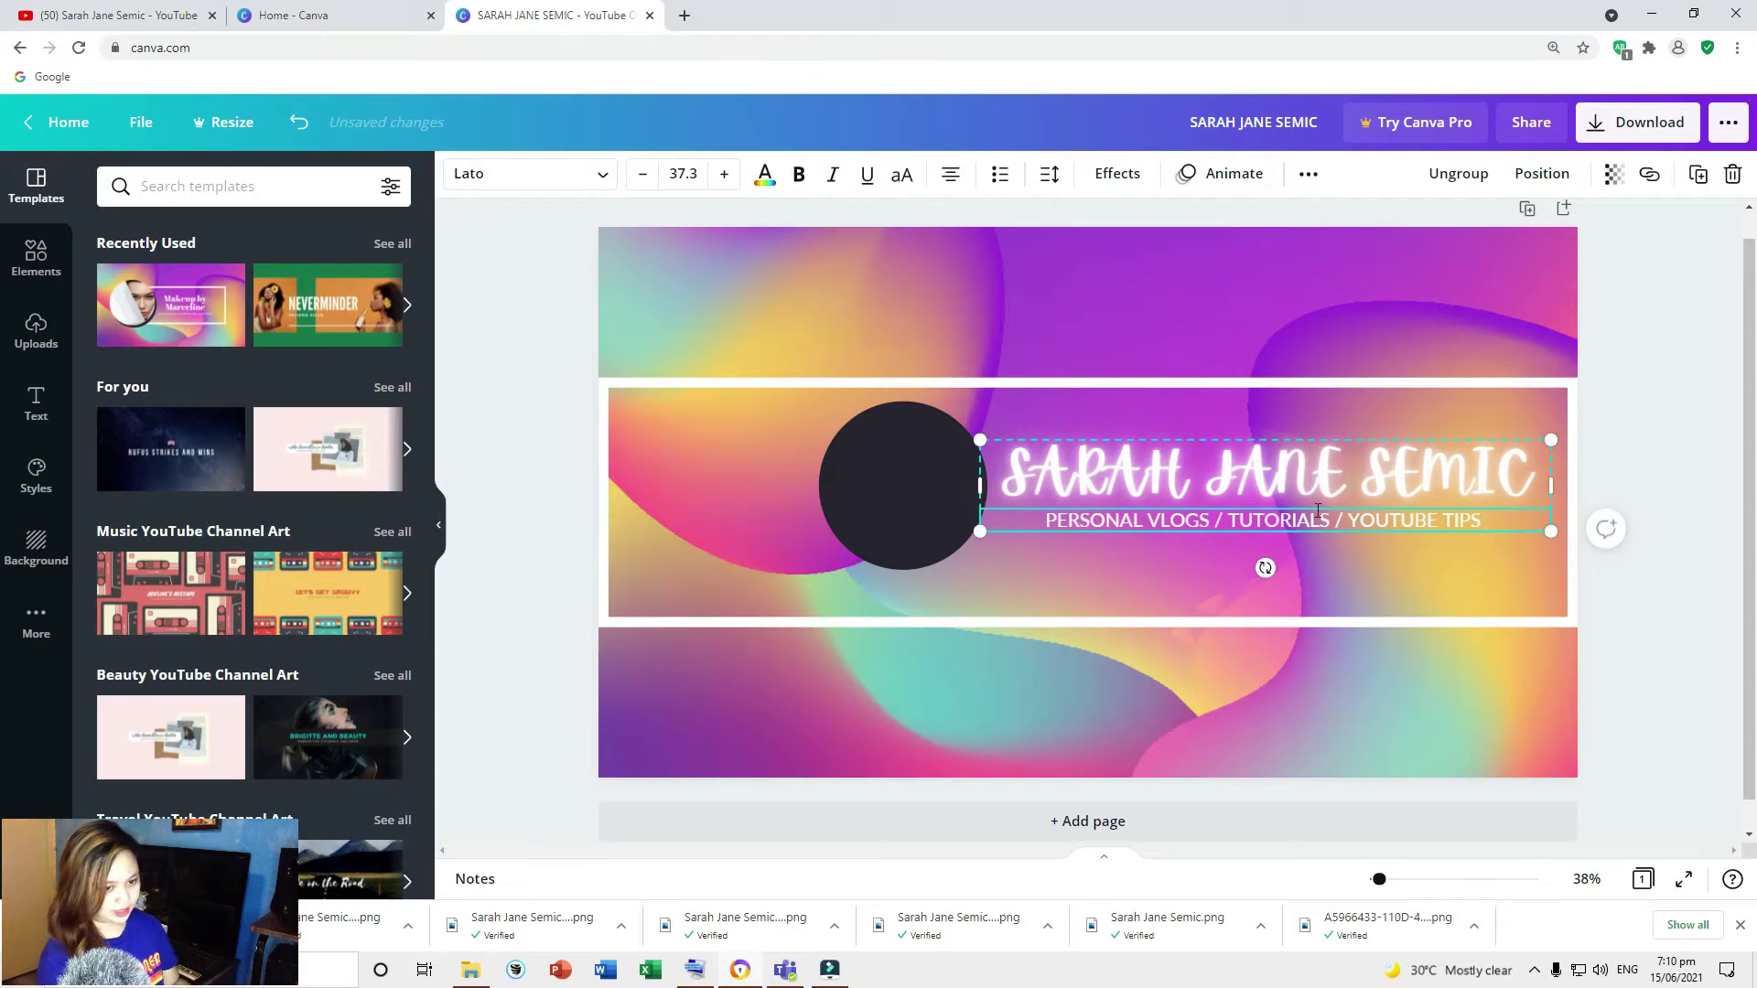
Change the tagline's font to Abhaya Libre Regular.
{"action": "left_click_drag", "start_coordinate": [1519, 531], "coordinate": [1043, 513]}
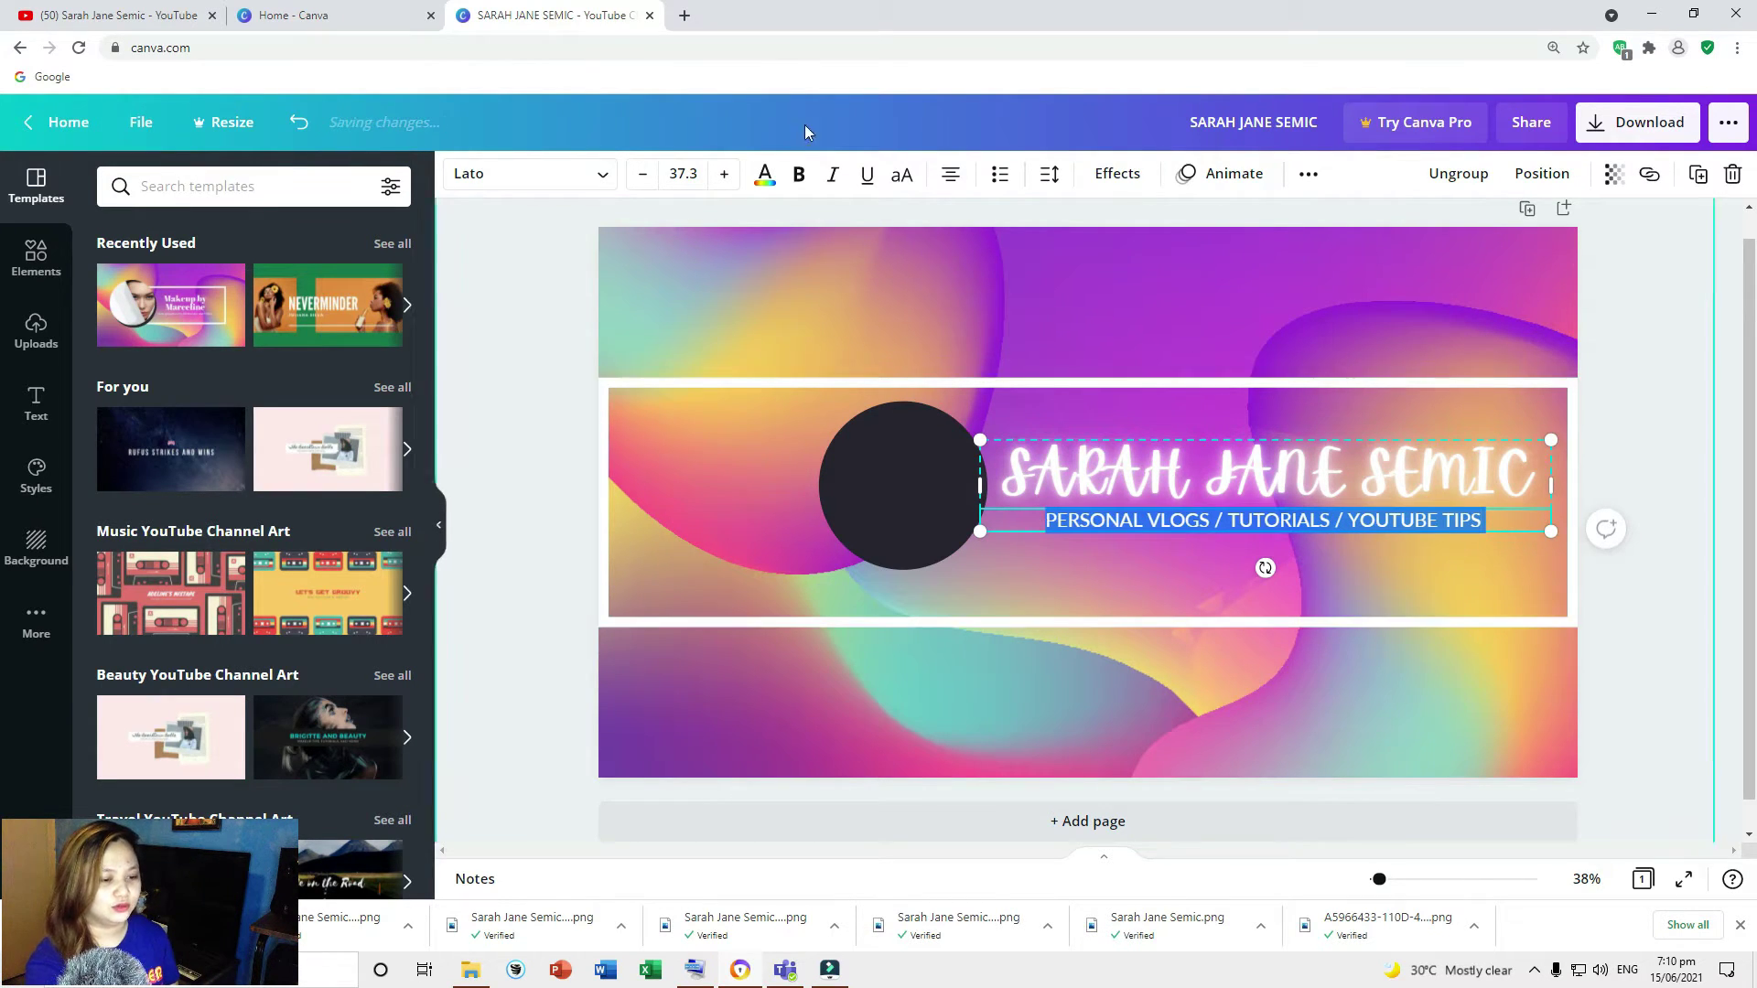
{"action": "left_click", "coordinate": [600, 176]}
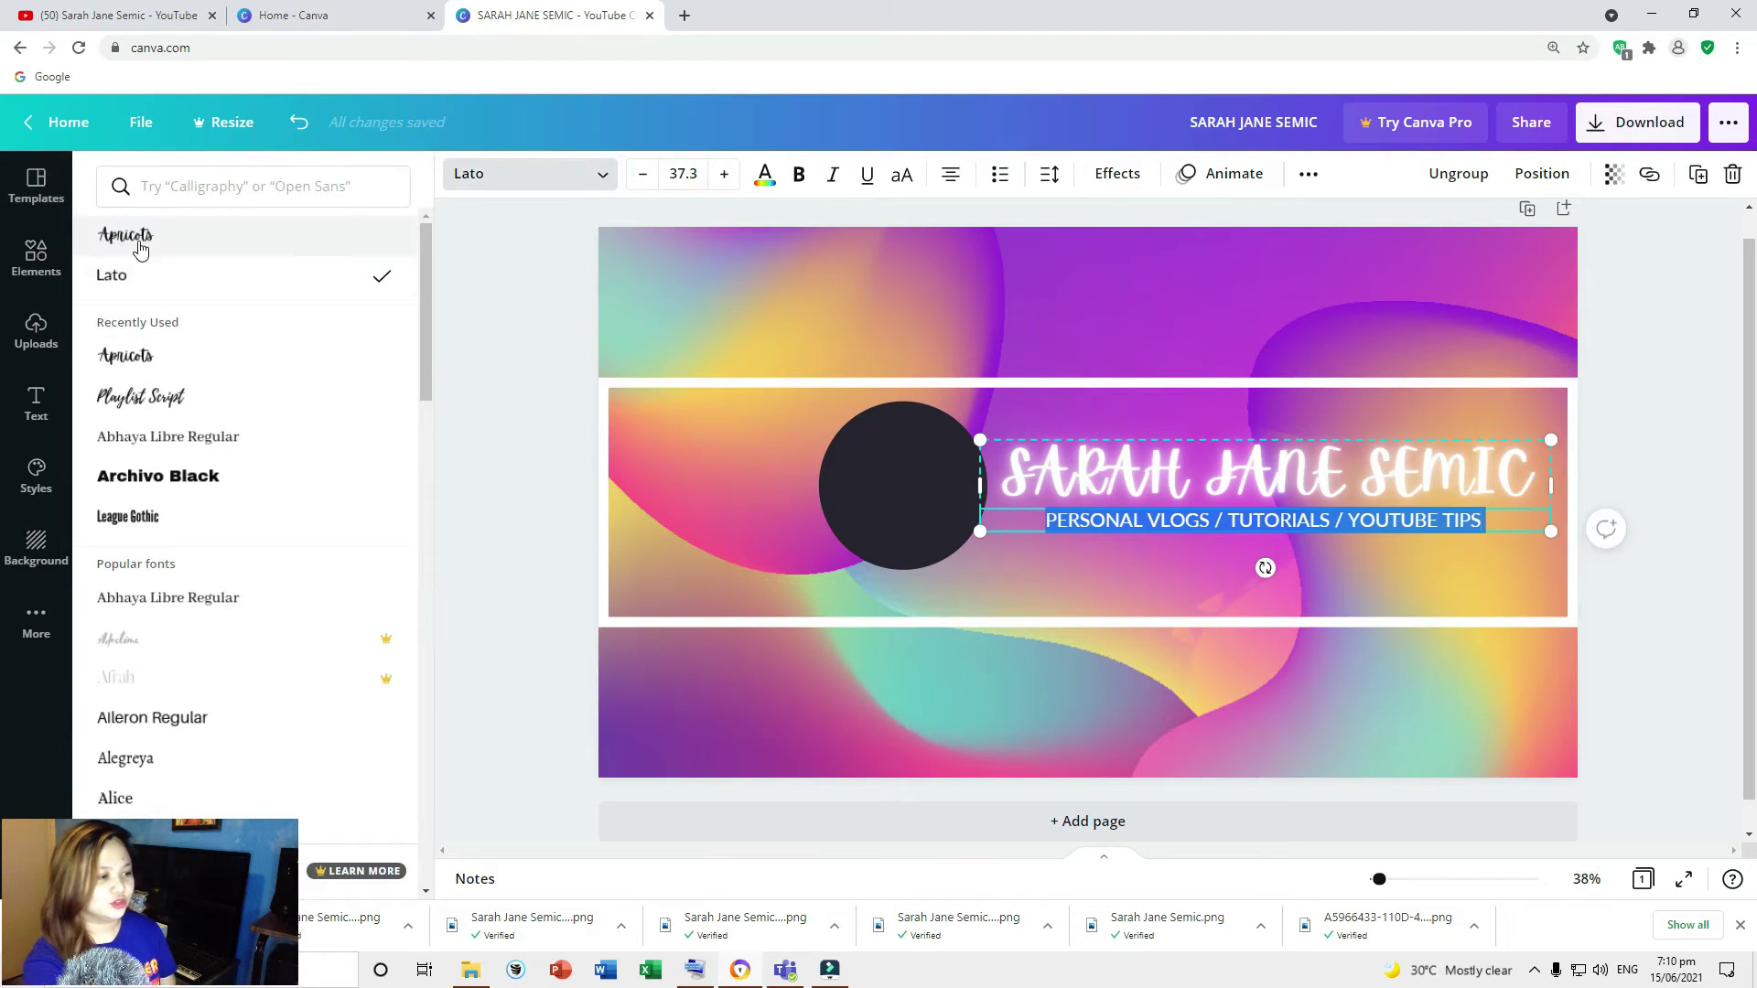
{"action": "left_click", "coordinate": [1108, 579]}
{"action": "left_click", "coordinate": [1056, 520]}
{"action": "double_click", "coordinate": [1056, 520]}
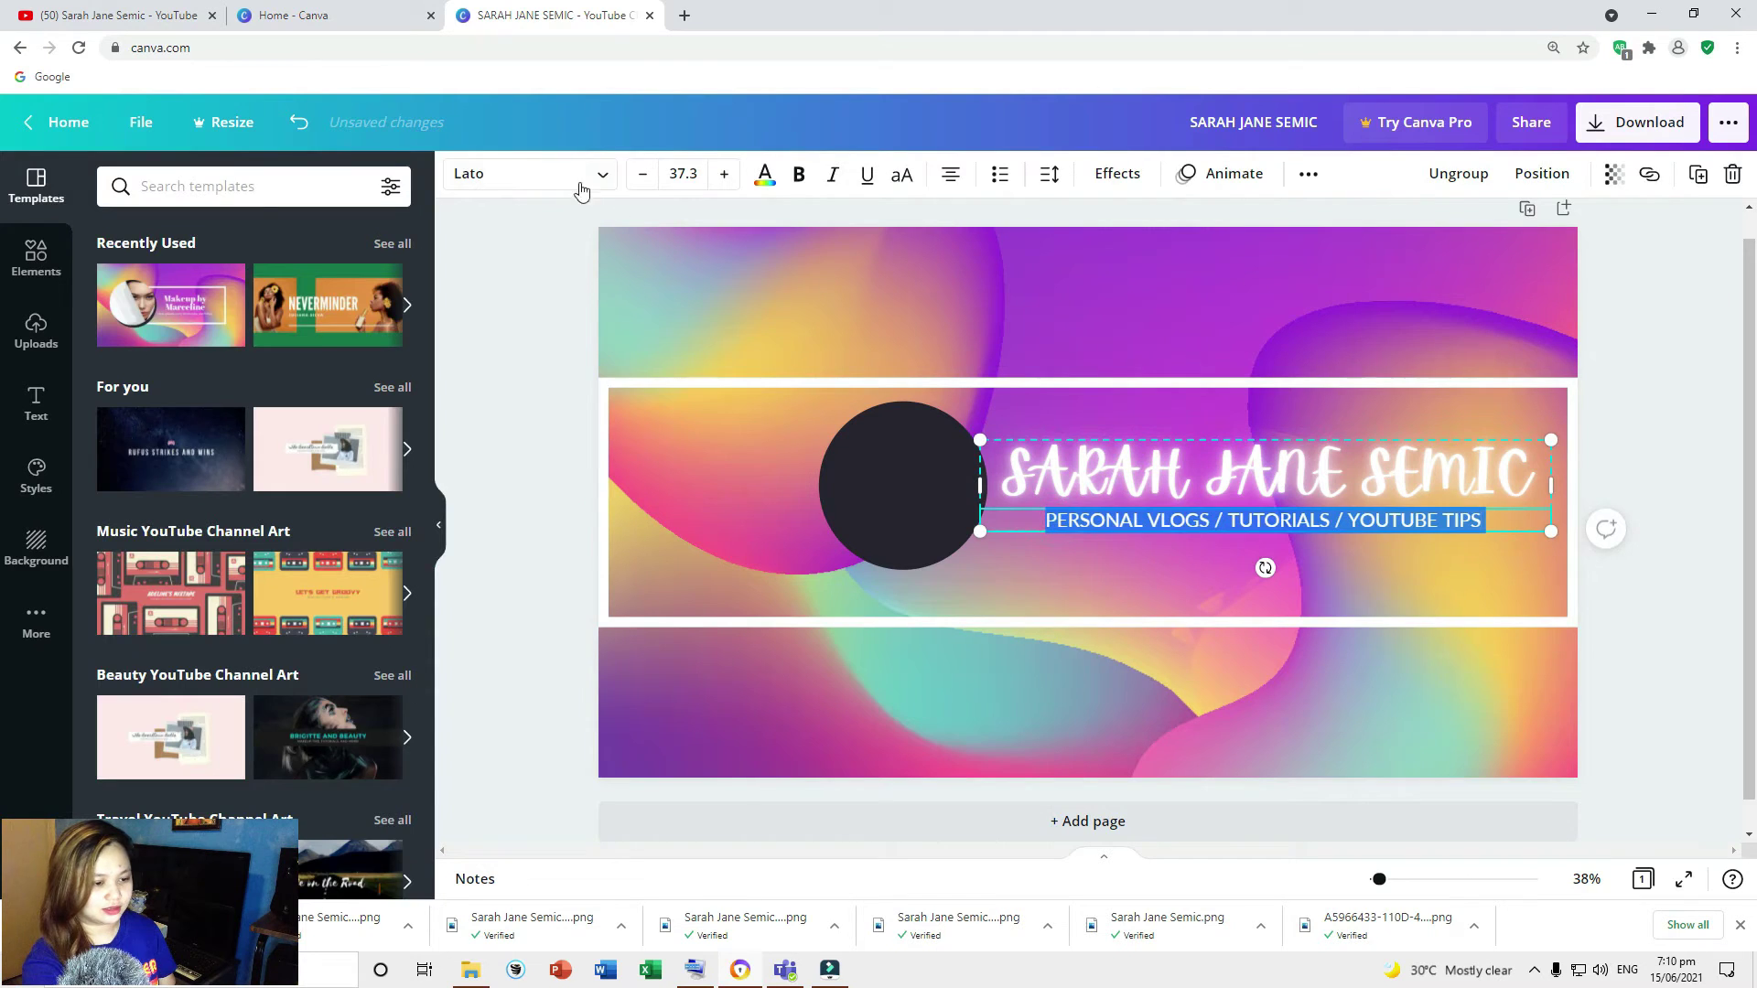
{"action": "left_click", "coordinate": [599, 175]}
{"action": "left_click", "coordinate": [157, 357]}
{"action": "left_click", "coordinate": [168, 596]}
{"action": "left_click", "coordinate": [1011, 538]}
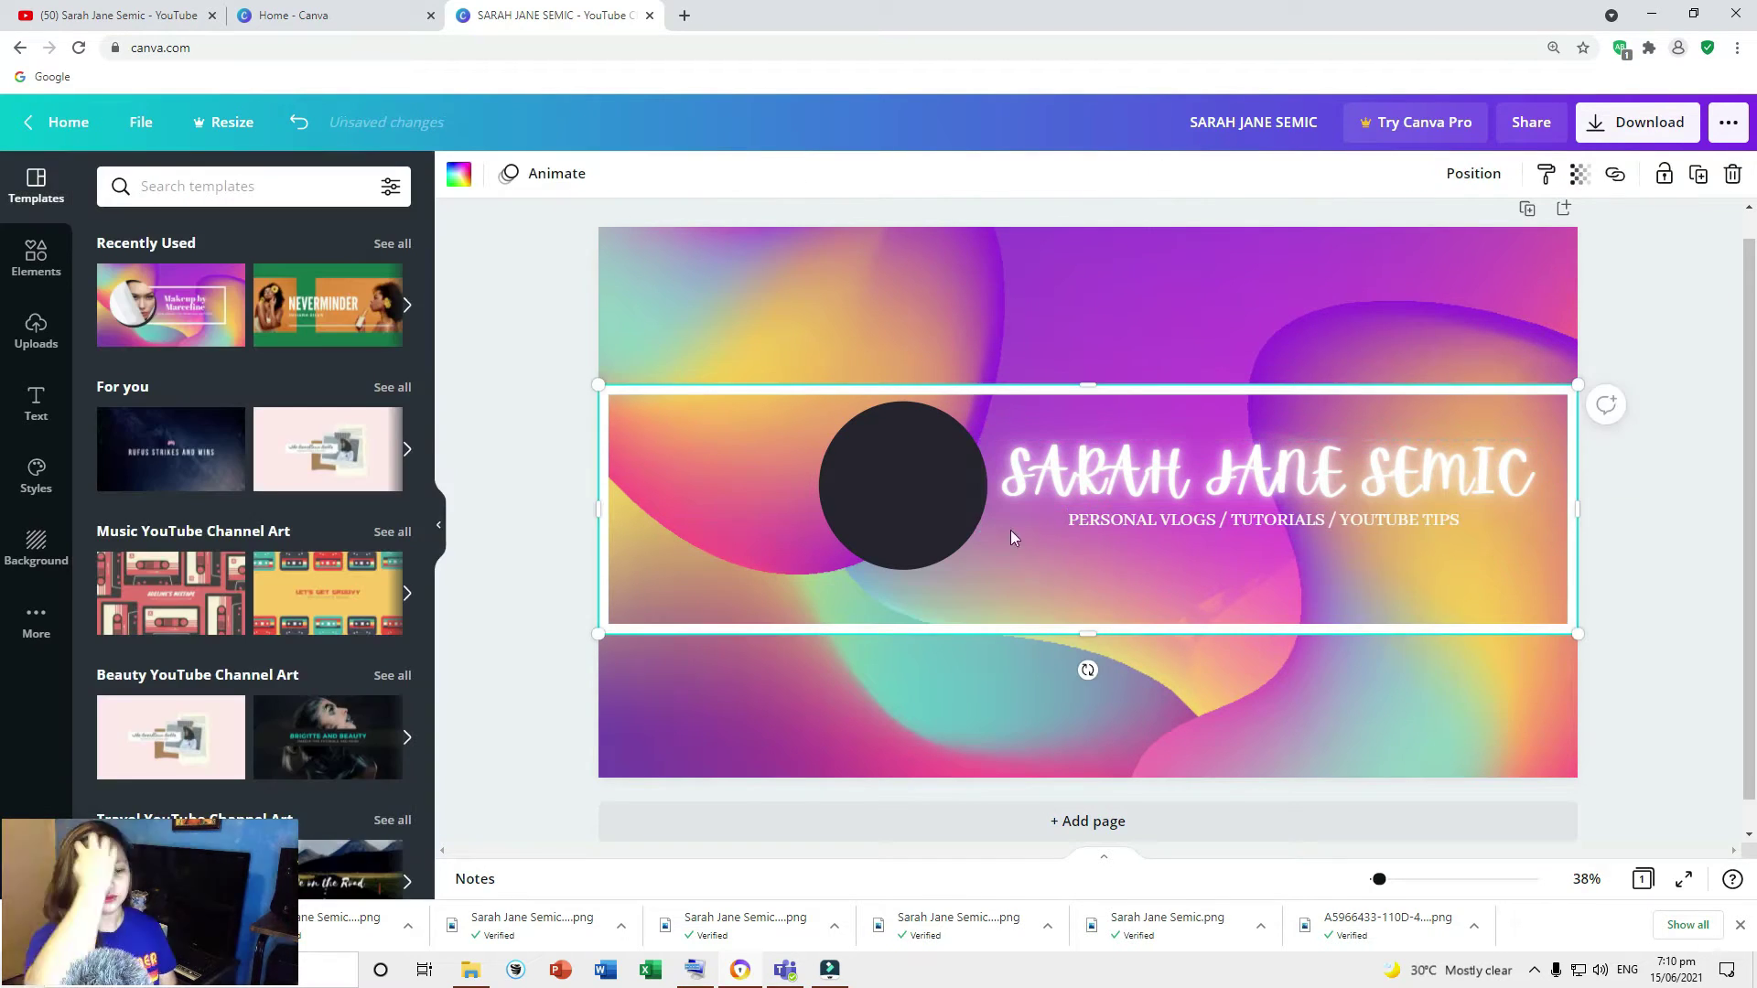
Add the recently used pink-to-yellow brush stroke graphic over the dark circle, then shrink it slightly and tilt it.
{"action": "left_click", "coordinate": [961, 522]}
{"action": "left_click", "coordinate": [36, 259]}
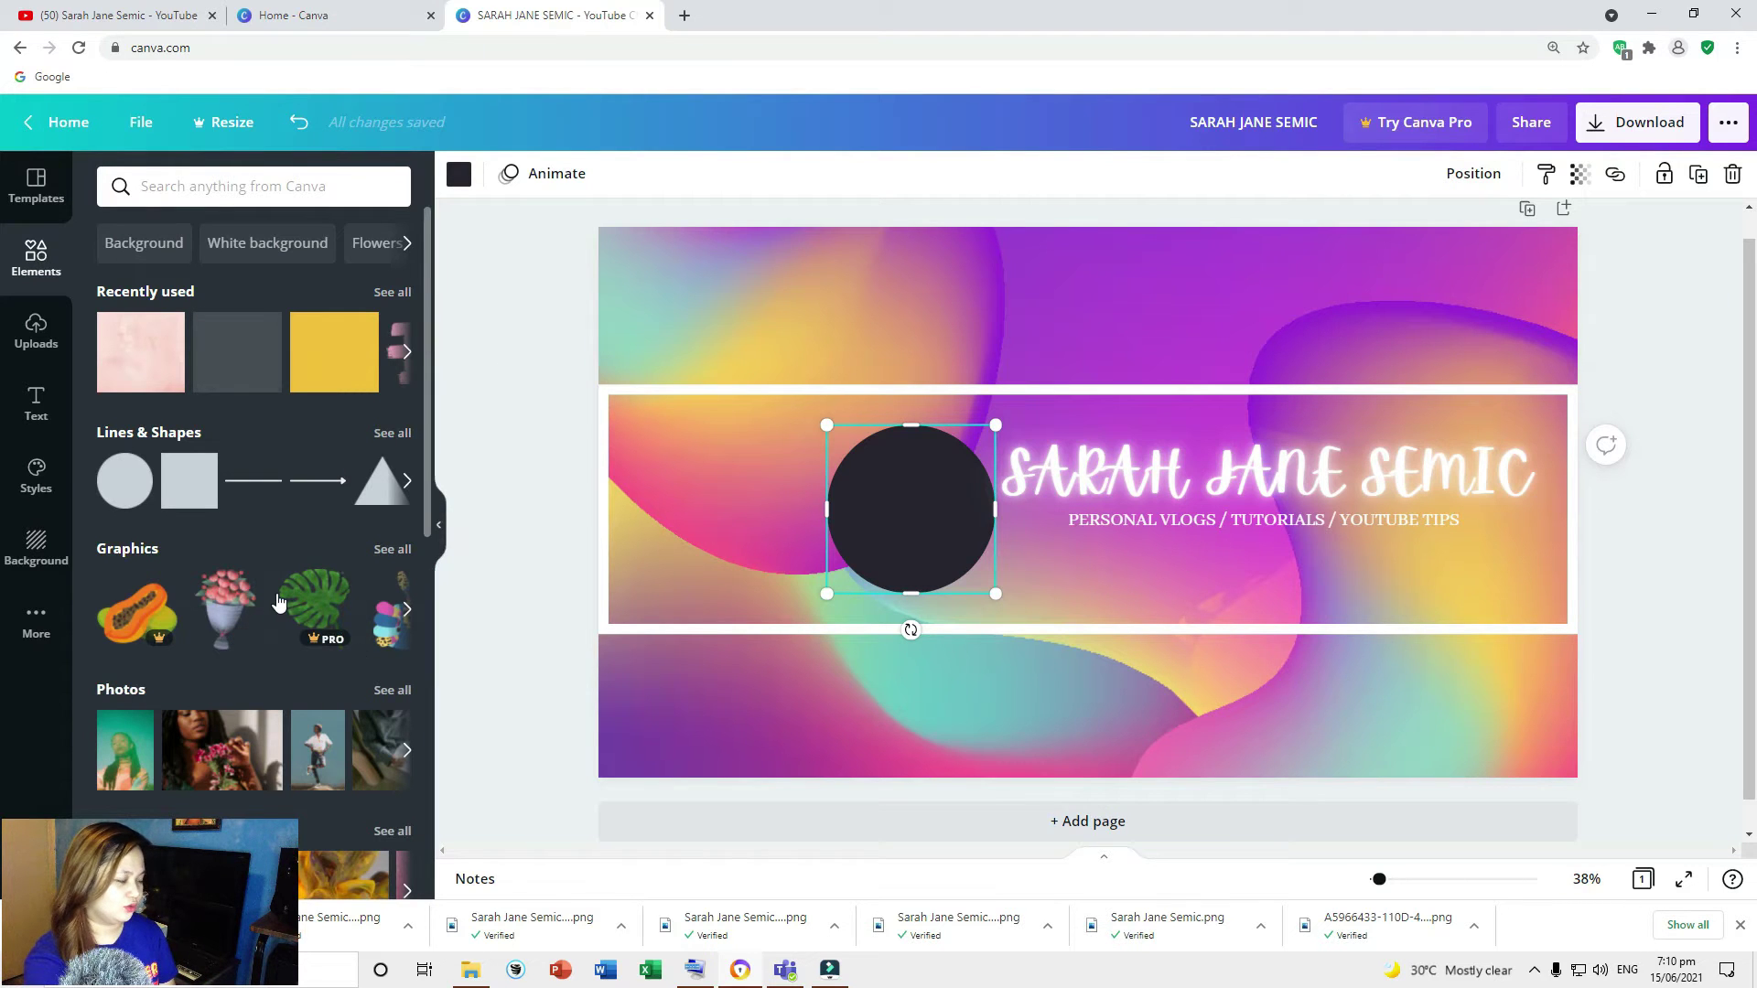
{"action": "left_click", "coordinate": [410, 352]}
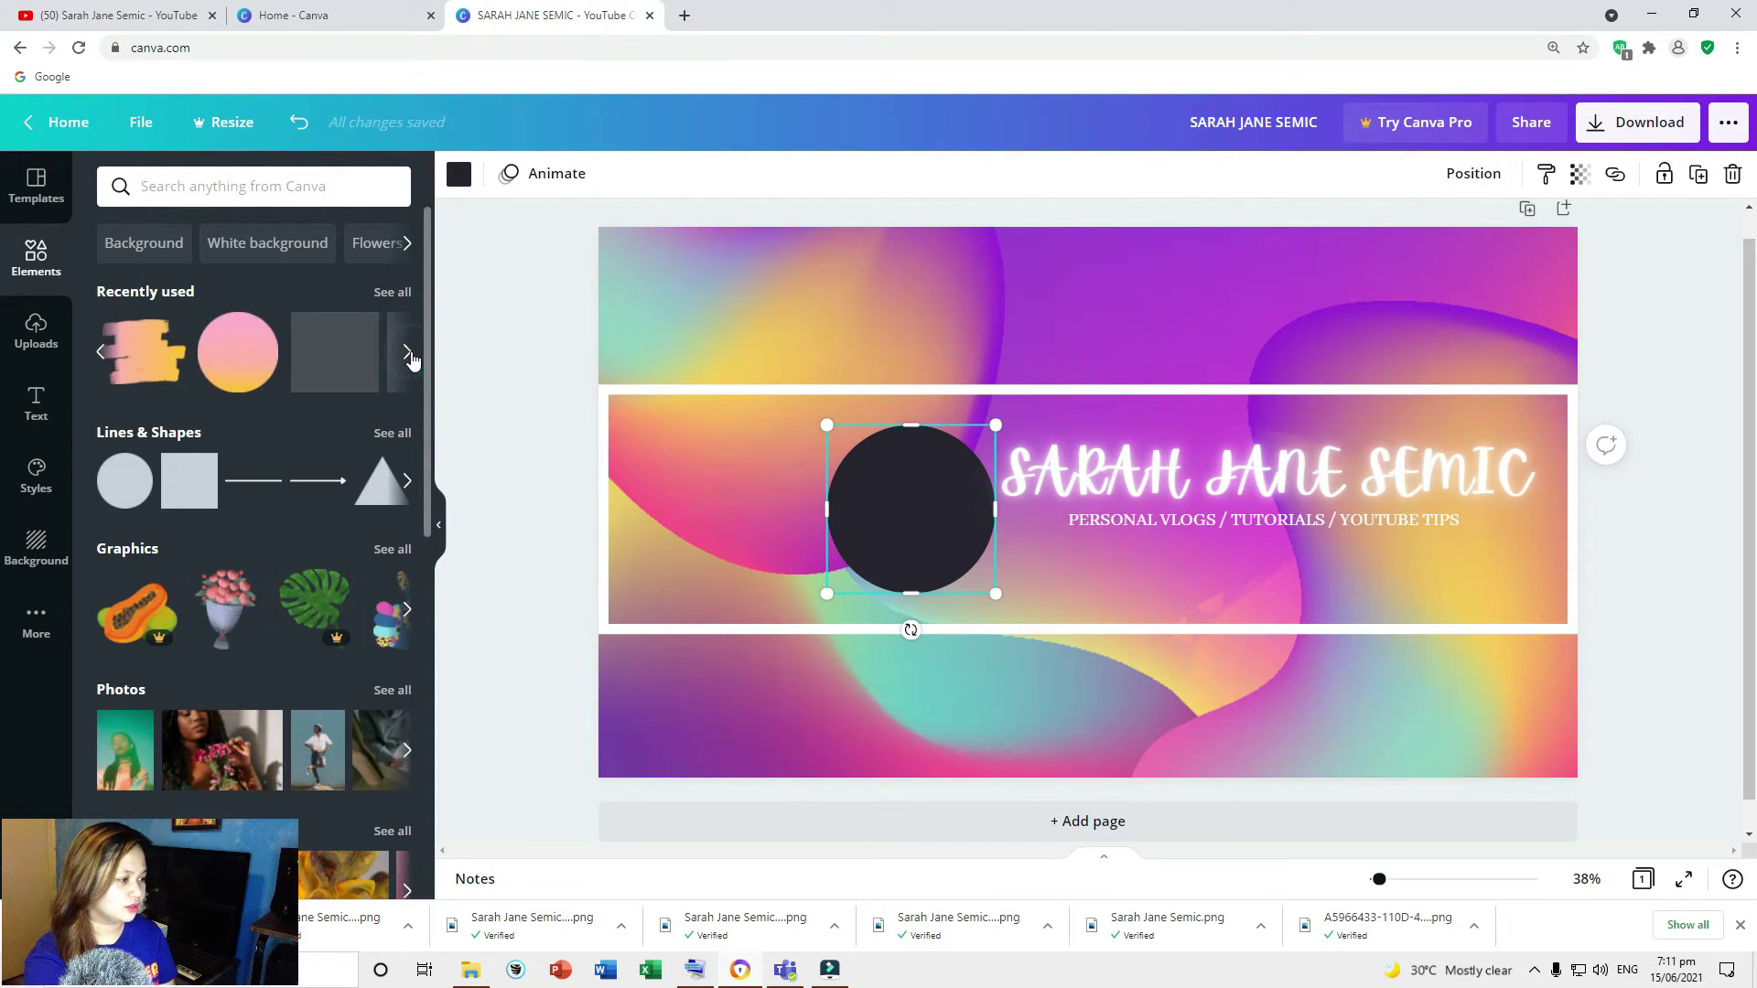
{"action": "left_click", "coordinate": [151, 372]}
{"action": "left_click_drag", "start_coordinate": [1170, 541], "coordinate": [969, 537]}
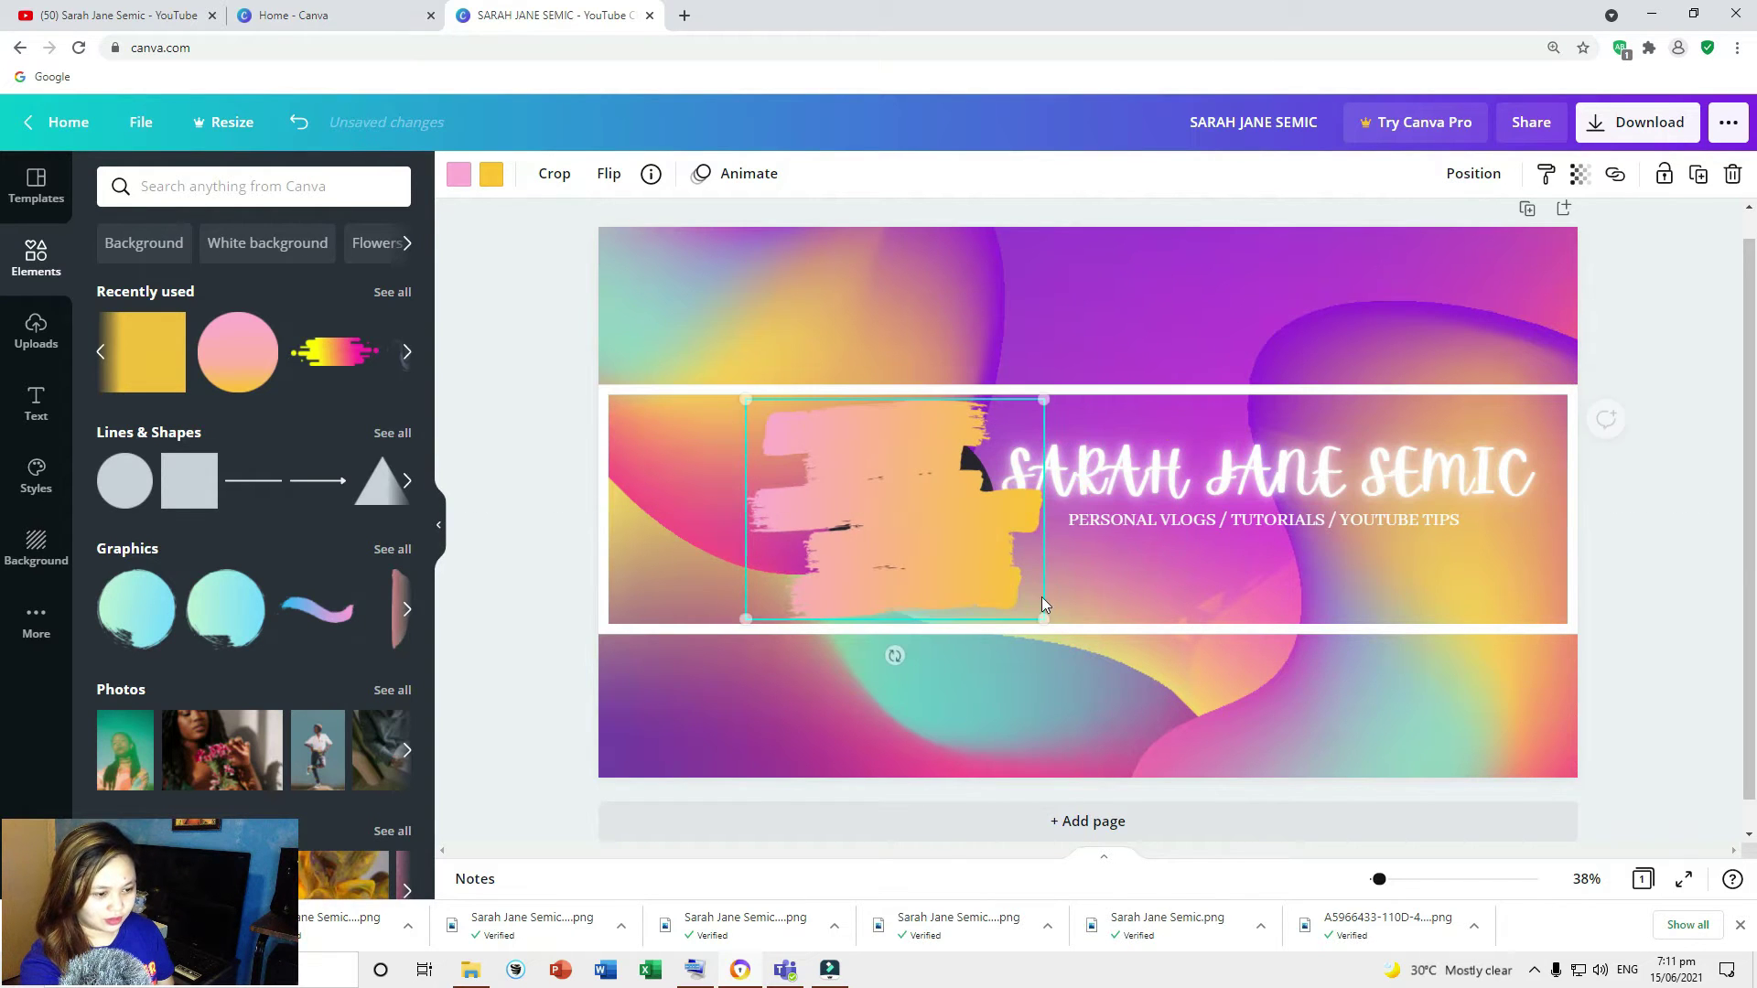
{"action": "left_click_drag", "start_coordinate": [1046, 622], "coordinate": [1027, 596]}
{"action": "mouse_move", "coordinate": [910, 647]}
{"action": "left_mouse_down"}
{"action": "mouse_move", "coordinate": [770, 681]}
{"action": "mouse_move", "coordinate": [780, 659]}
{"action": "left_mouse_up"}
Send the brush stroke backward behind the headline text and nudge its position over the dark circle.
{"action": "right_click", "coordinate": [876, 485]}
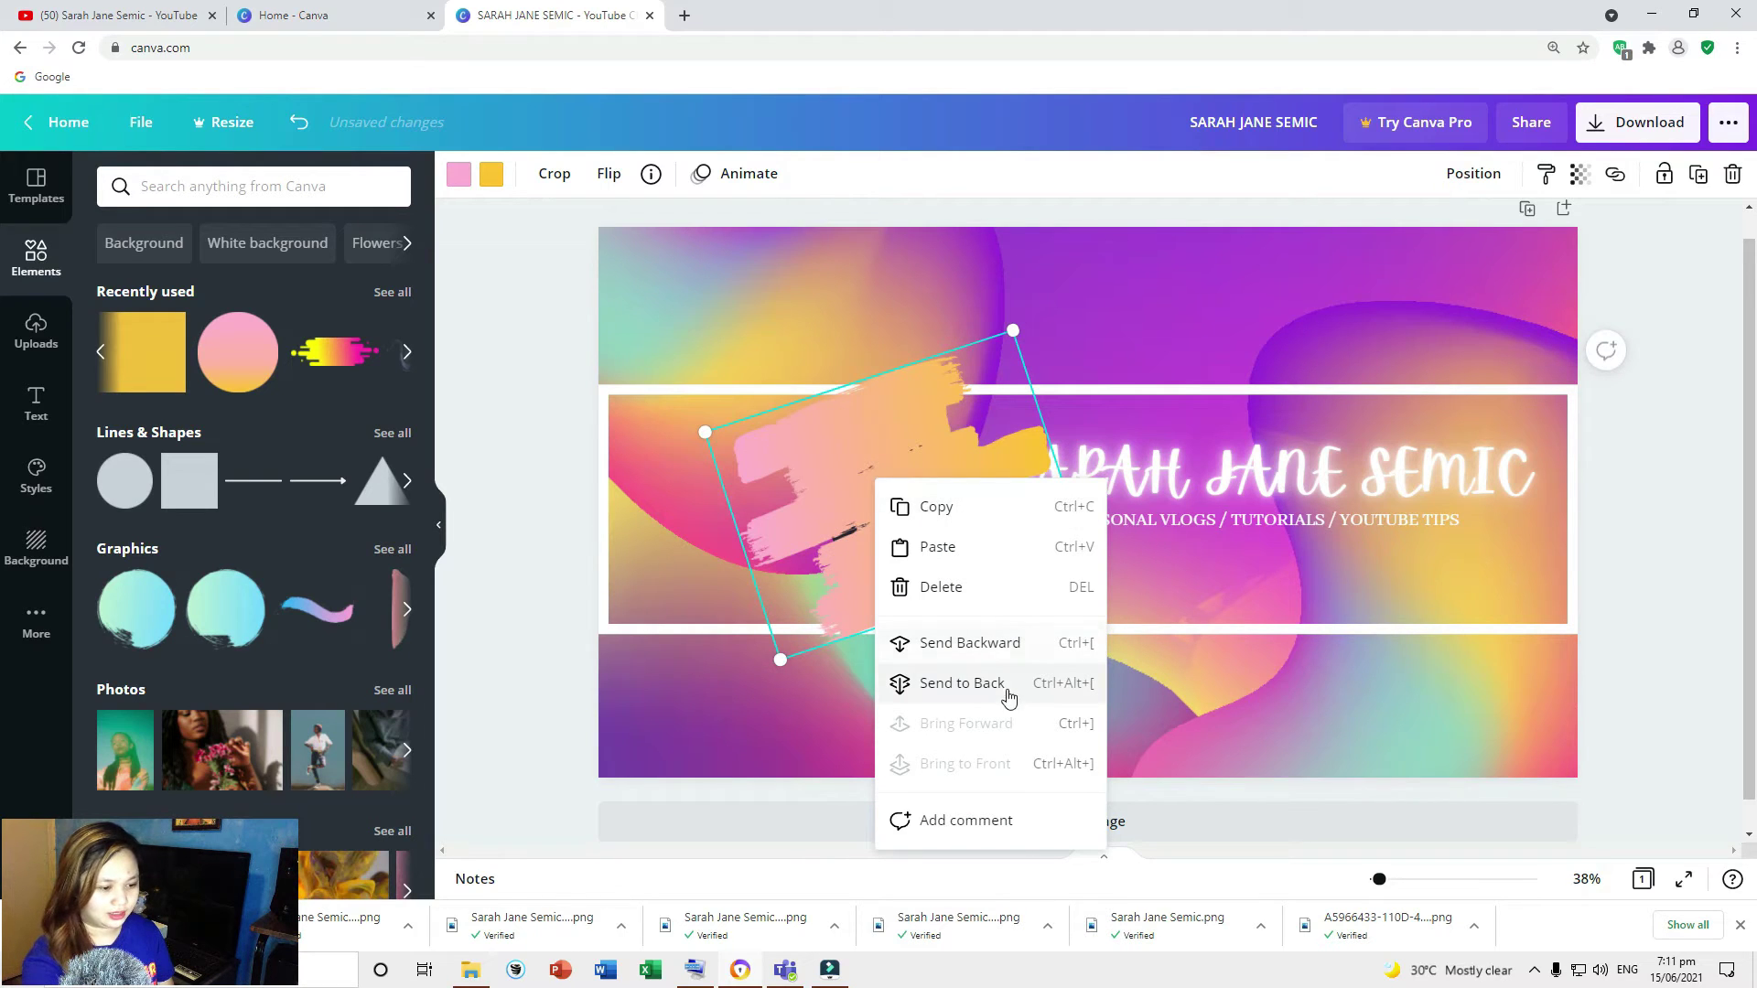
{"action": "left_click", "coordinate": [1011, 657]}
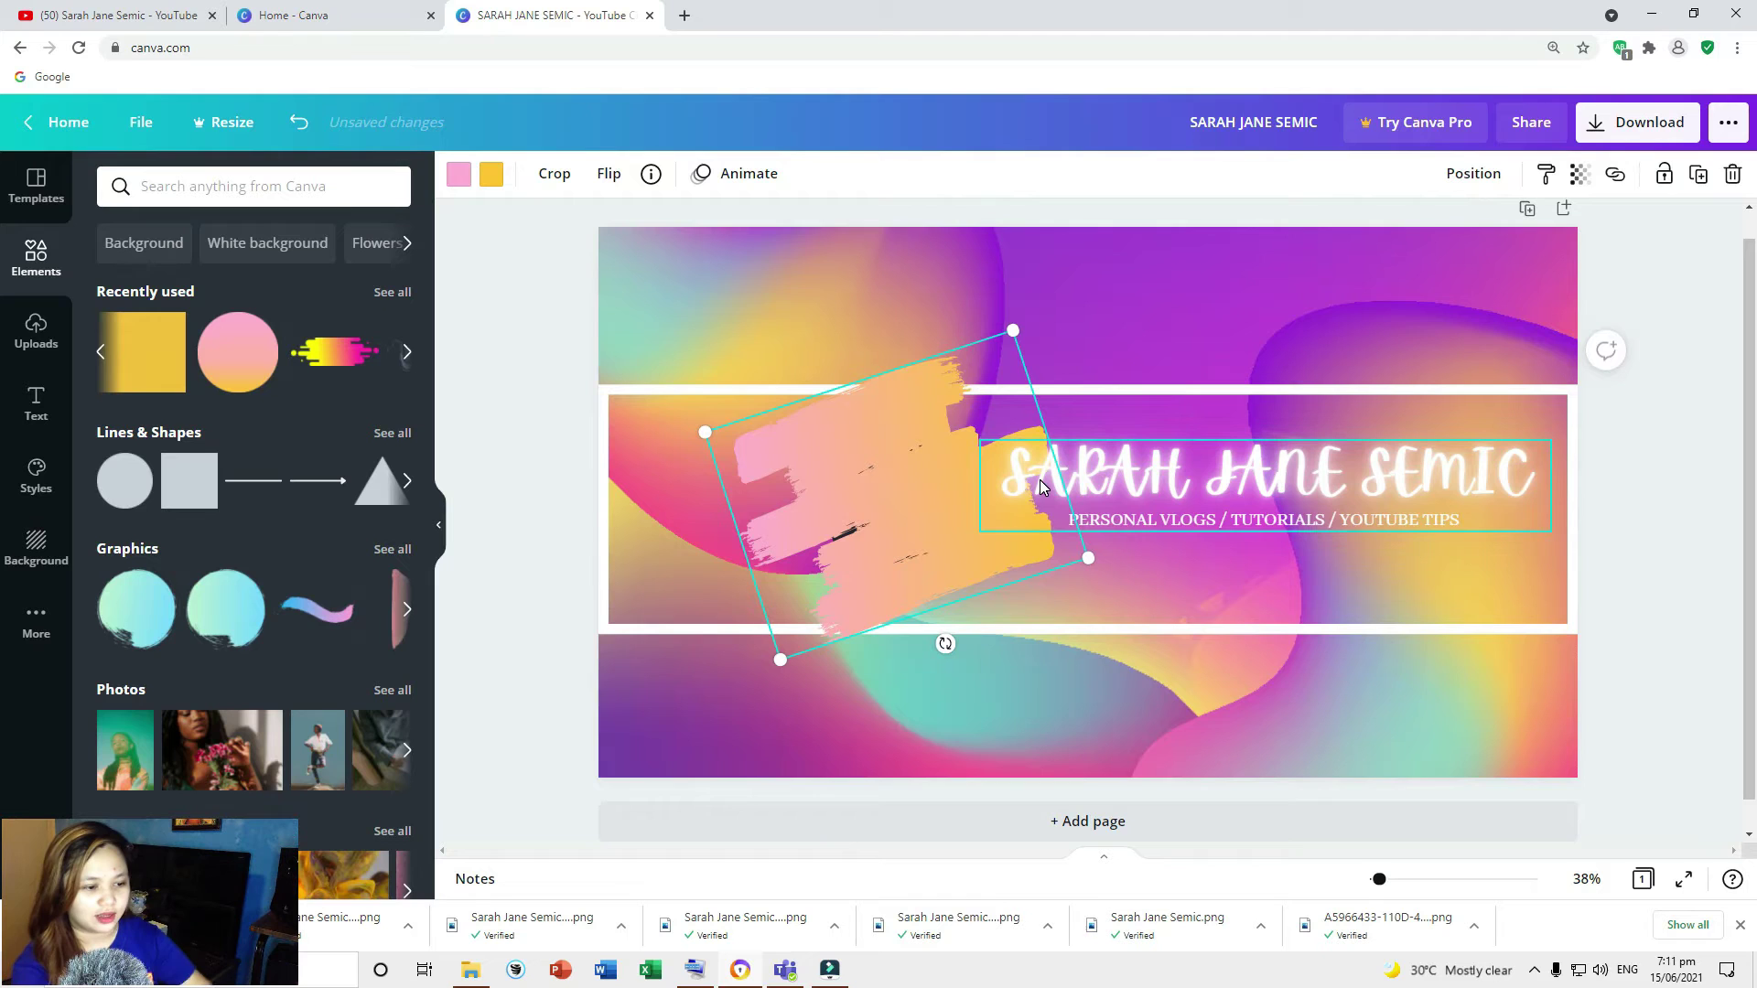
{"action": "left_click", "coordinate": [1171, 582]}
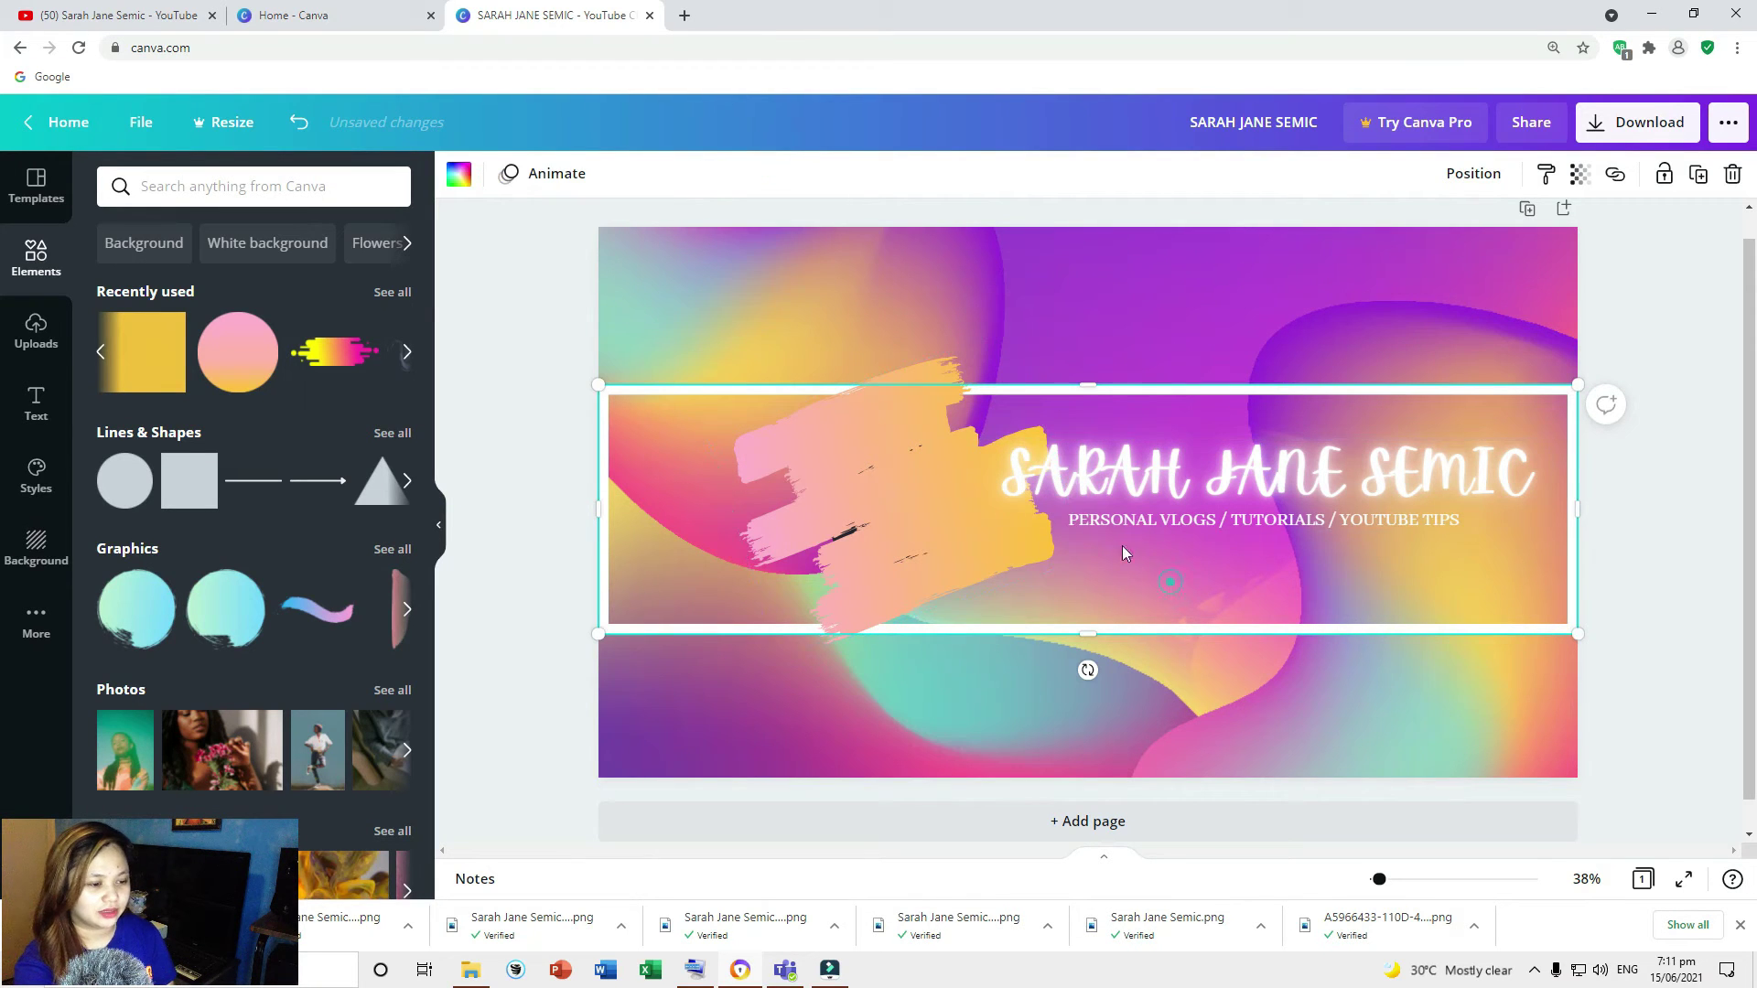
{"action": "left_click_drag", "start_coordinate": [942, 538], "coordinate": [934, 561]}
{"action": "left_click", "coordinate": [941, 419]}
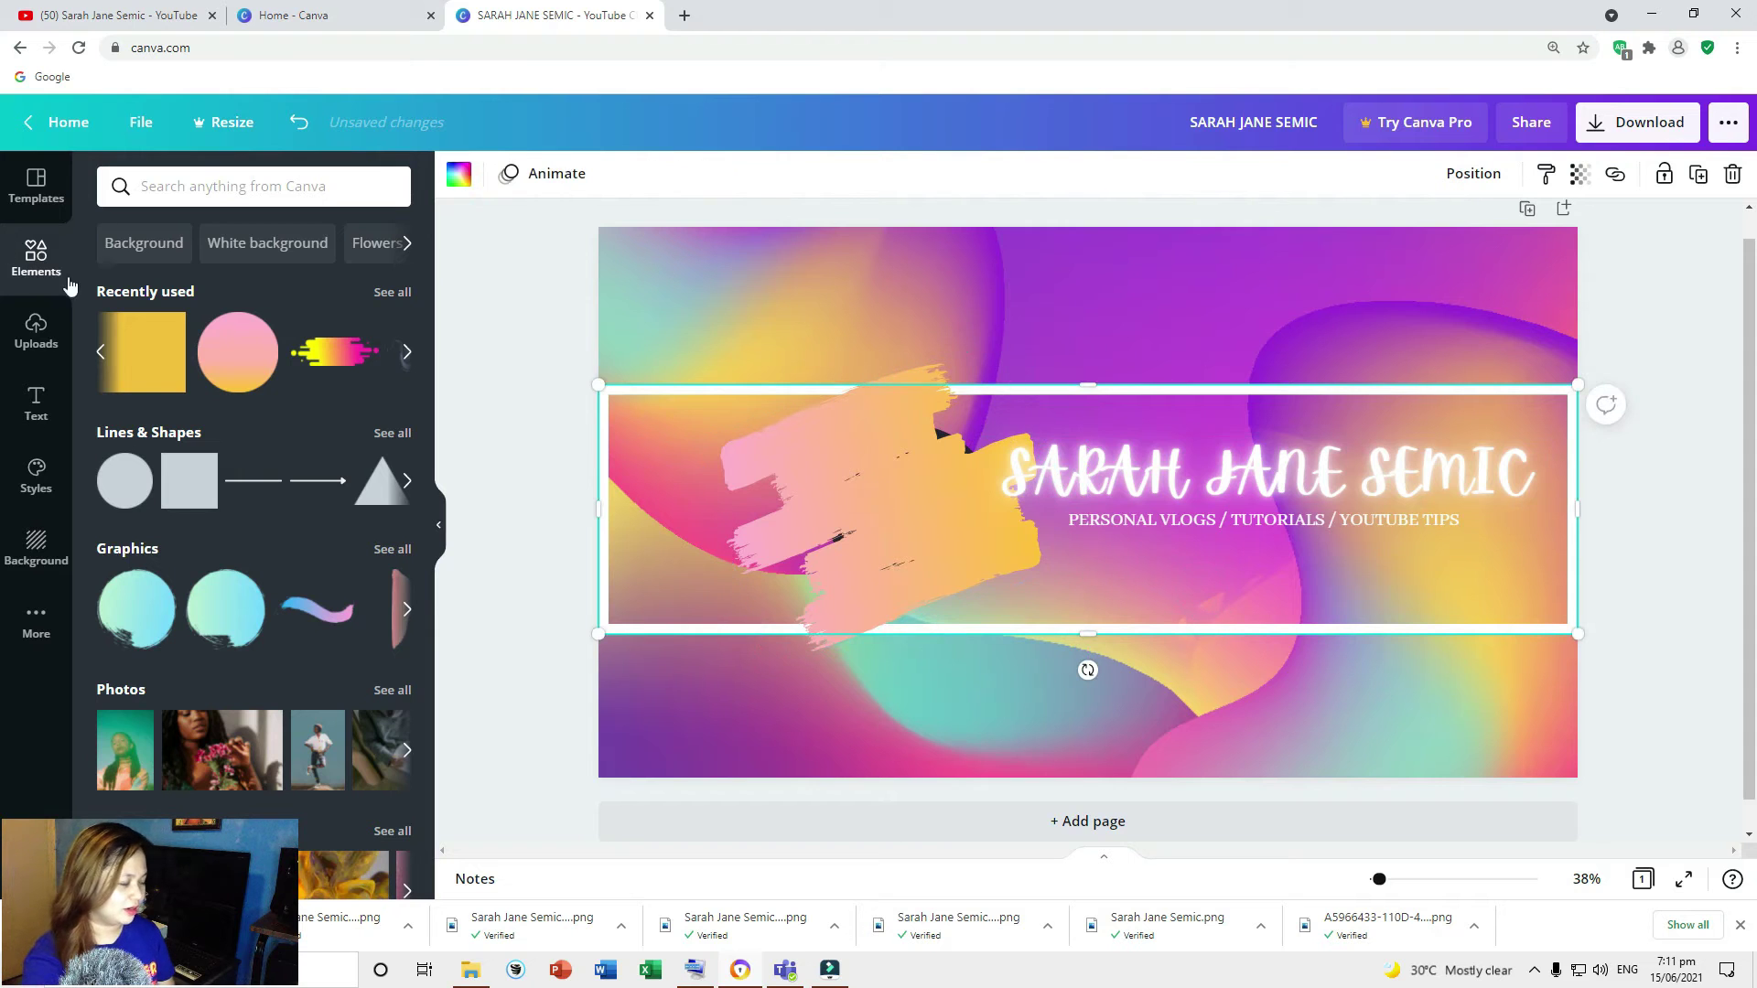
{"action": "left_click_drag", "start_coordinate": [895, 558], "coordinate": [890, 551]}
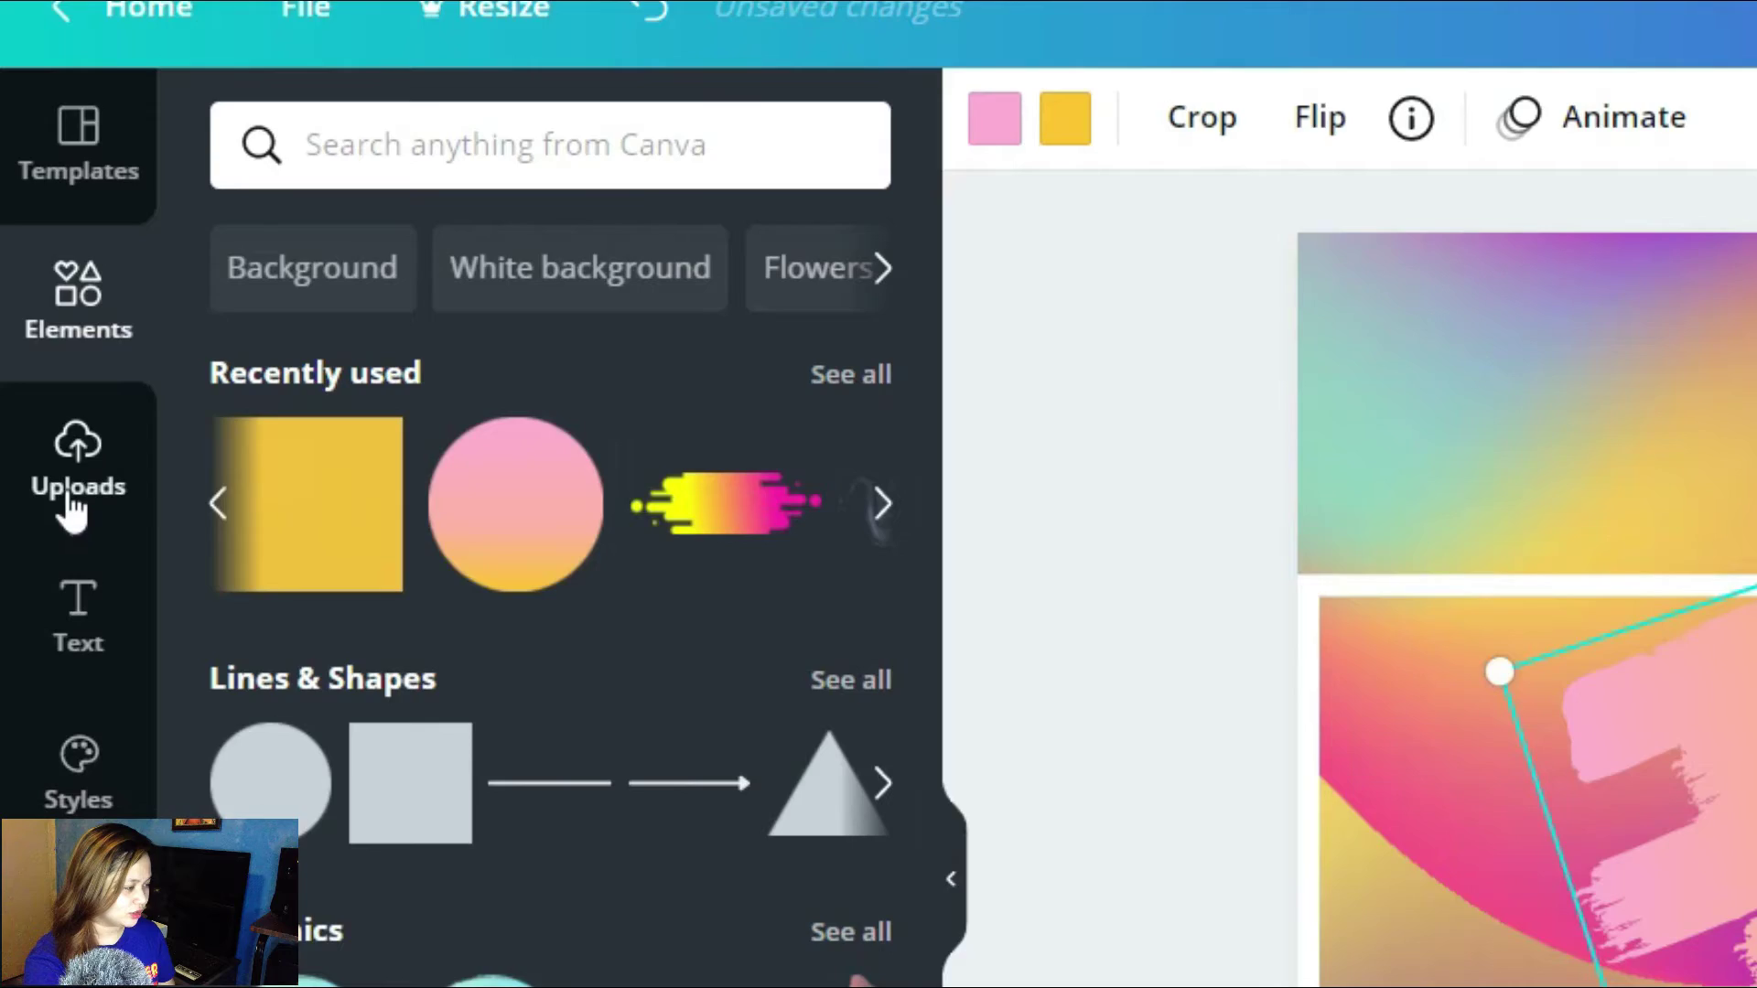
Upload the circular portrait photo from the computer's Downloads folder.
{"action": "left_click", "coordinate": [34, 346]}
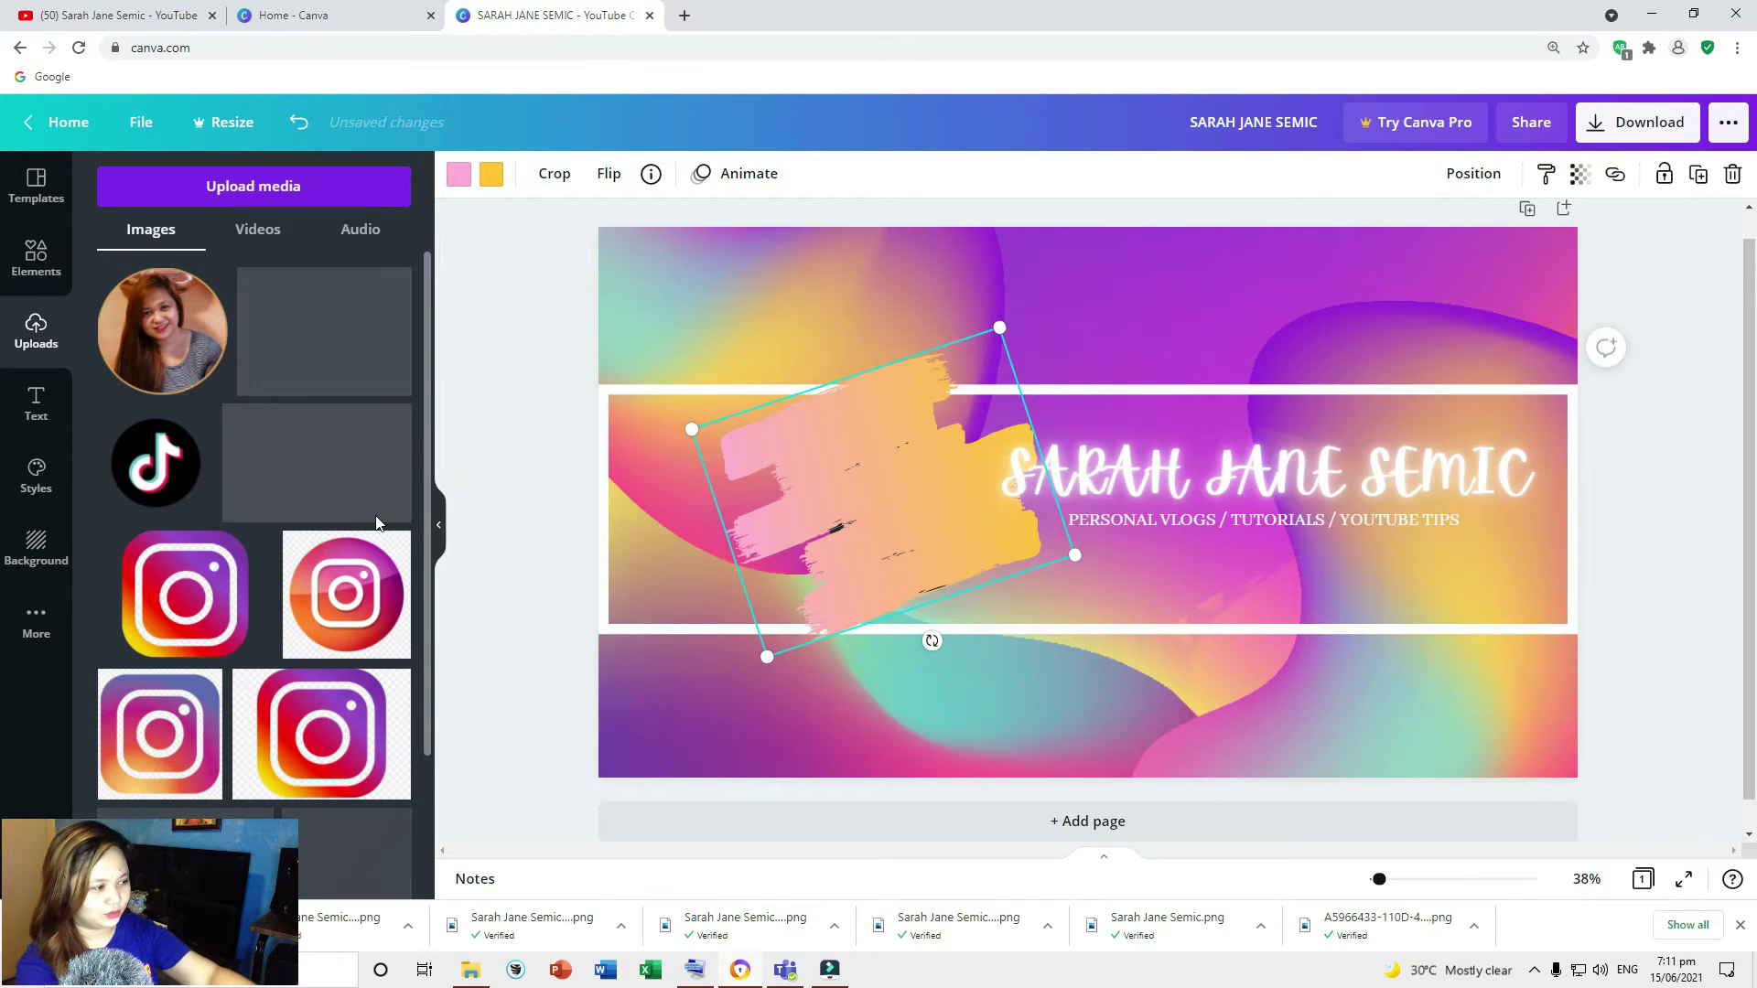
{"action": "left_click", "coordinate": [275, 190]}
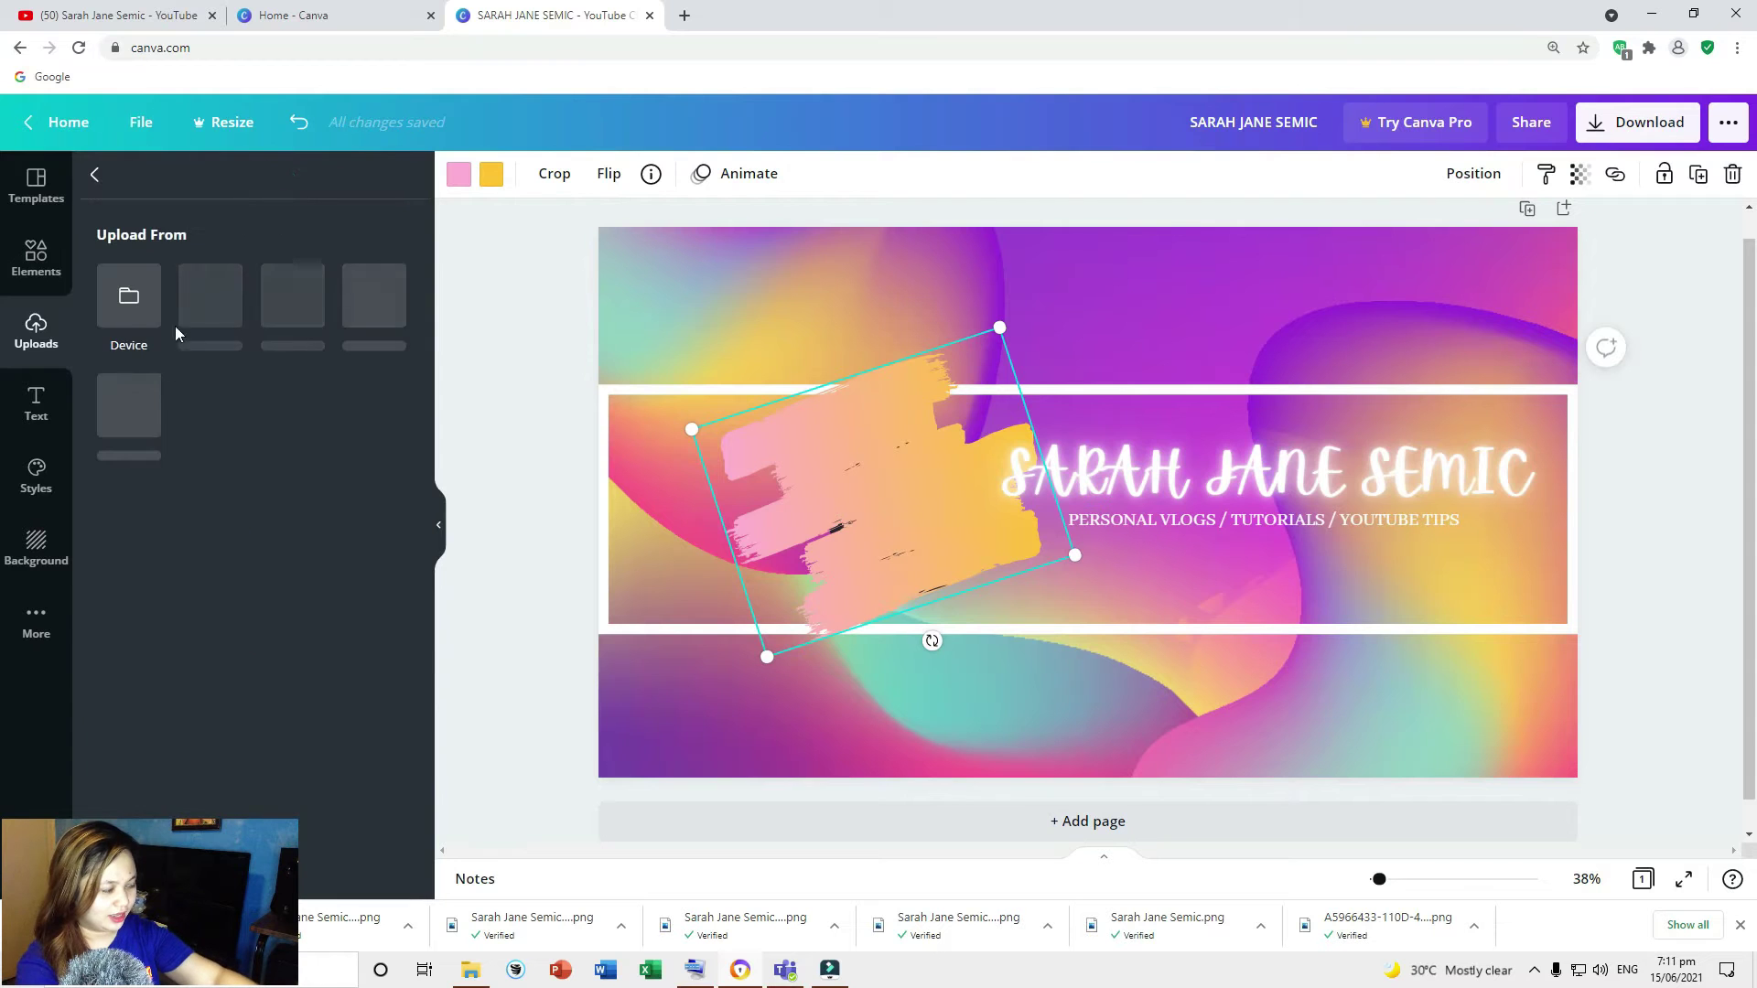
{"action": "left_click", "coordinate": [133, 300]}
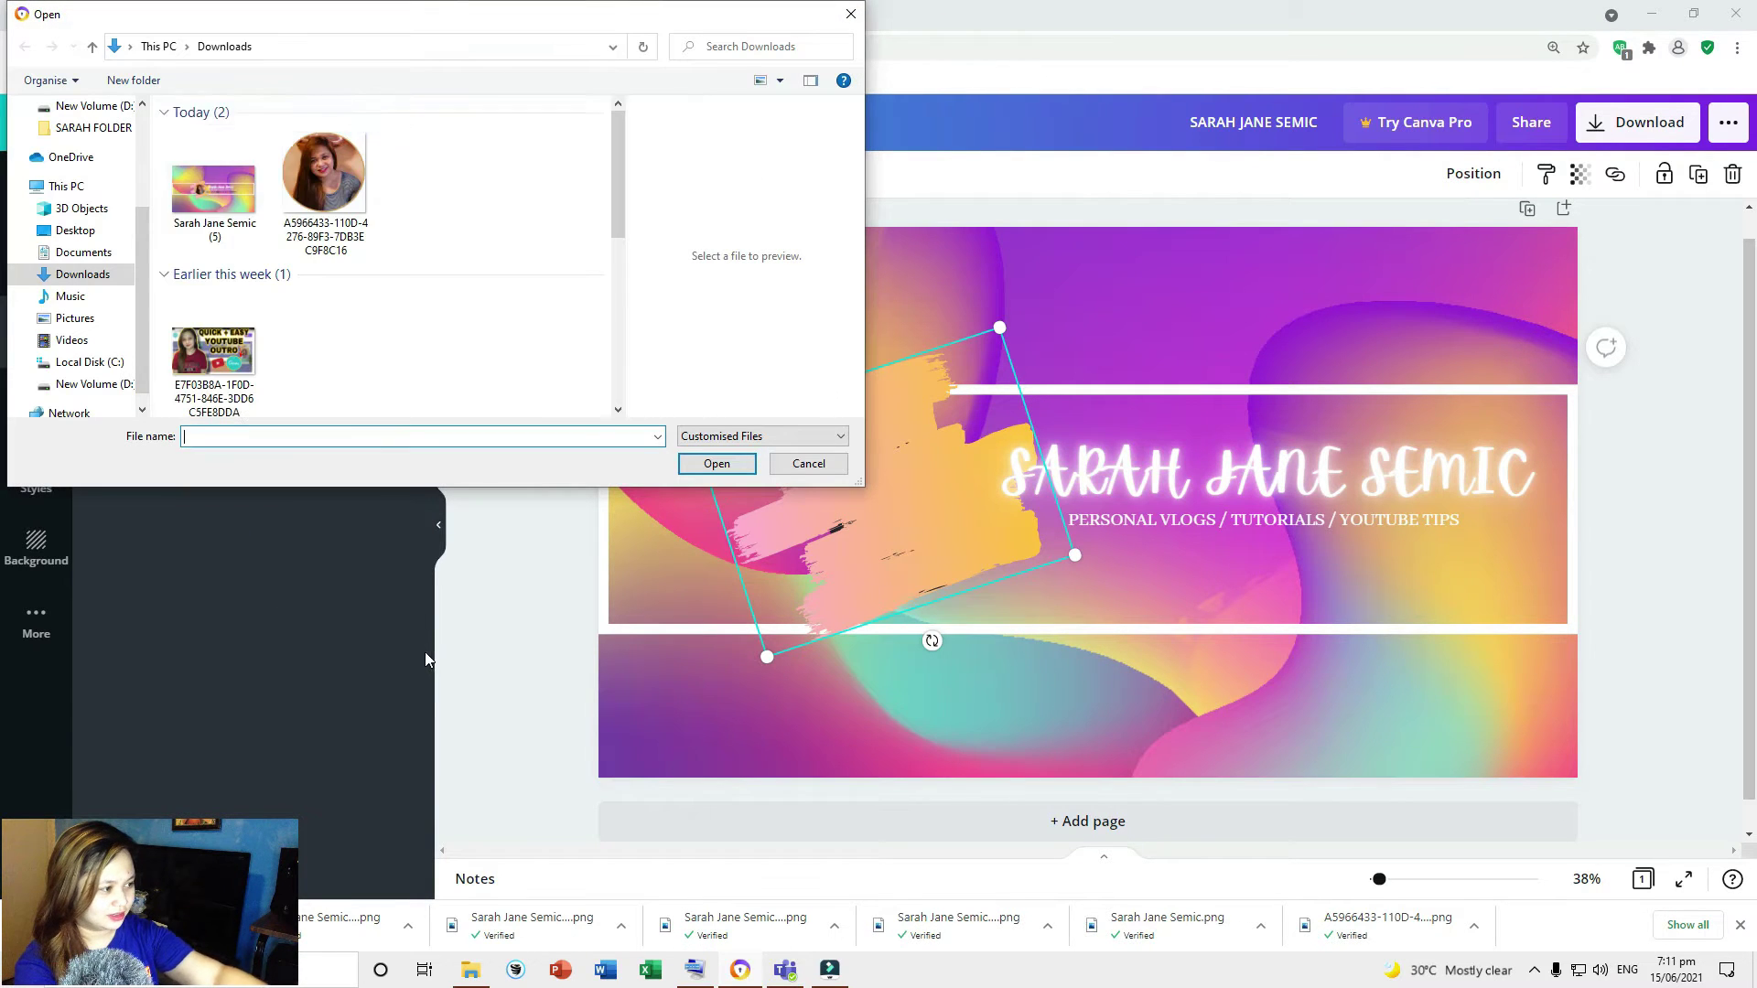
{"action": "left_click", "coordinate": [364, 230]}
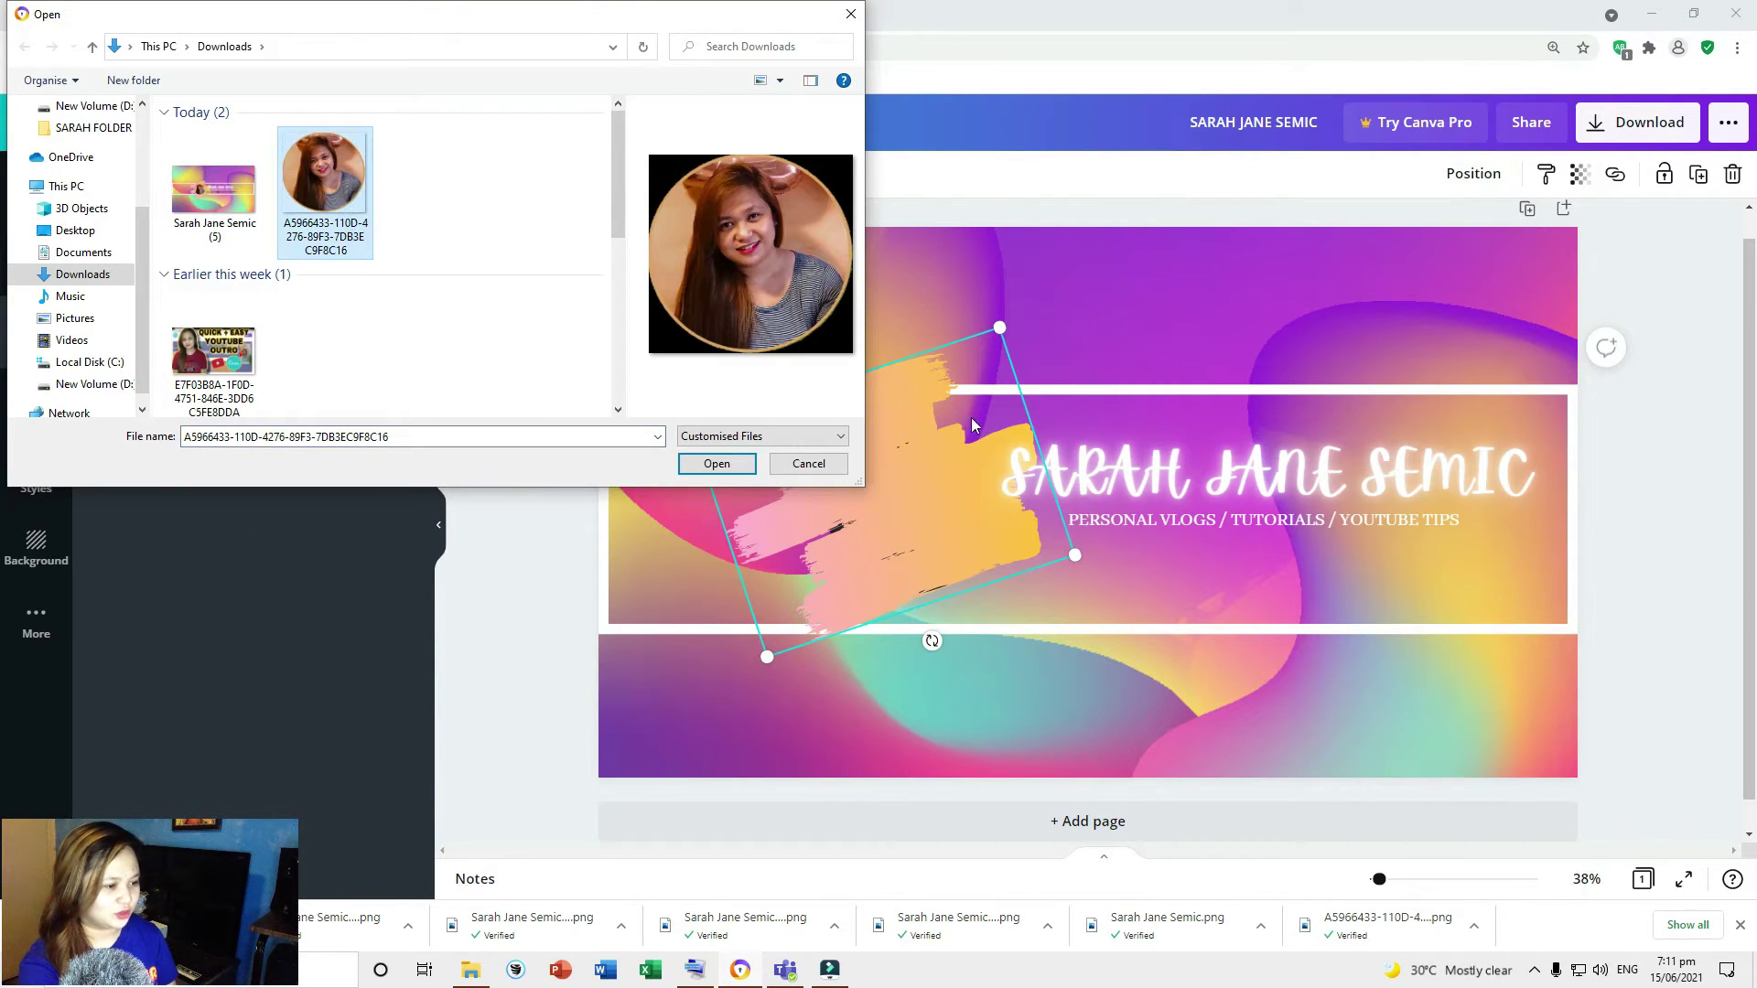
{"action": "left_click", "coordinate": [717, 465]}
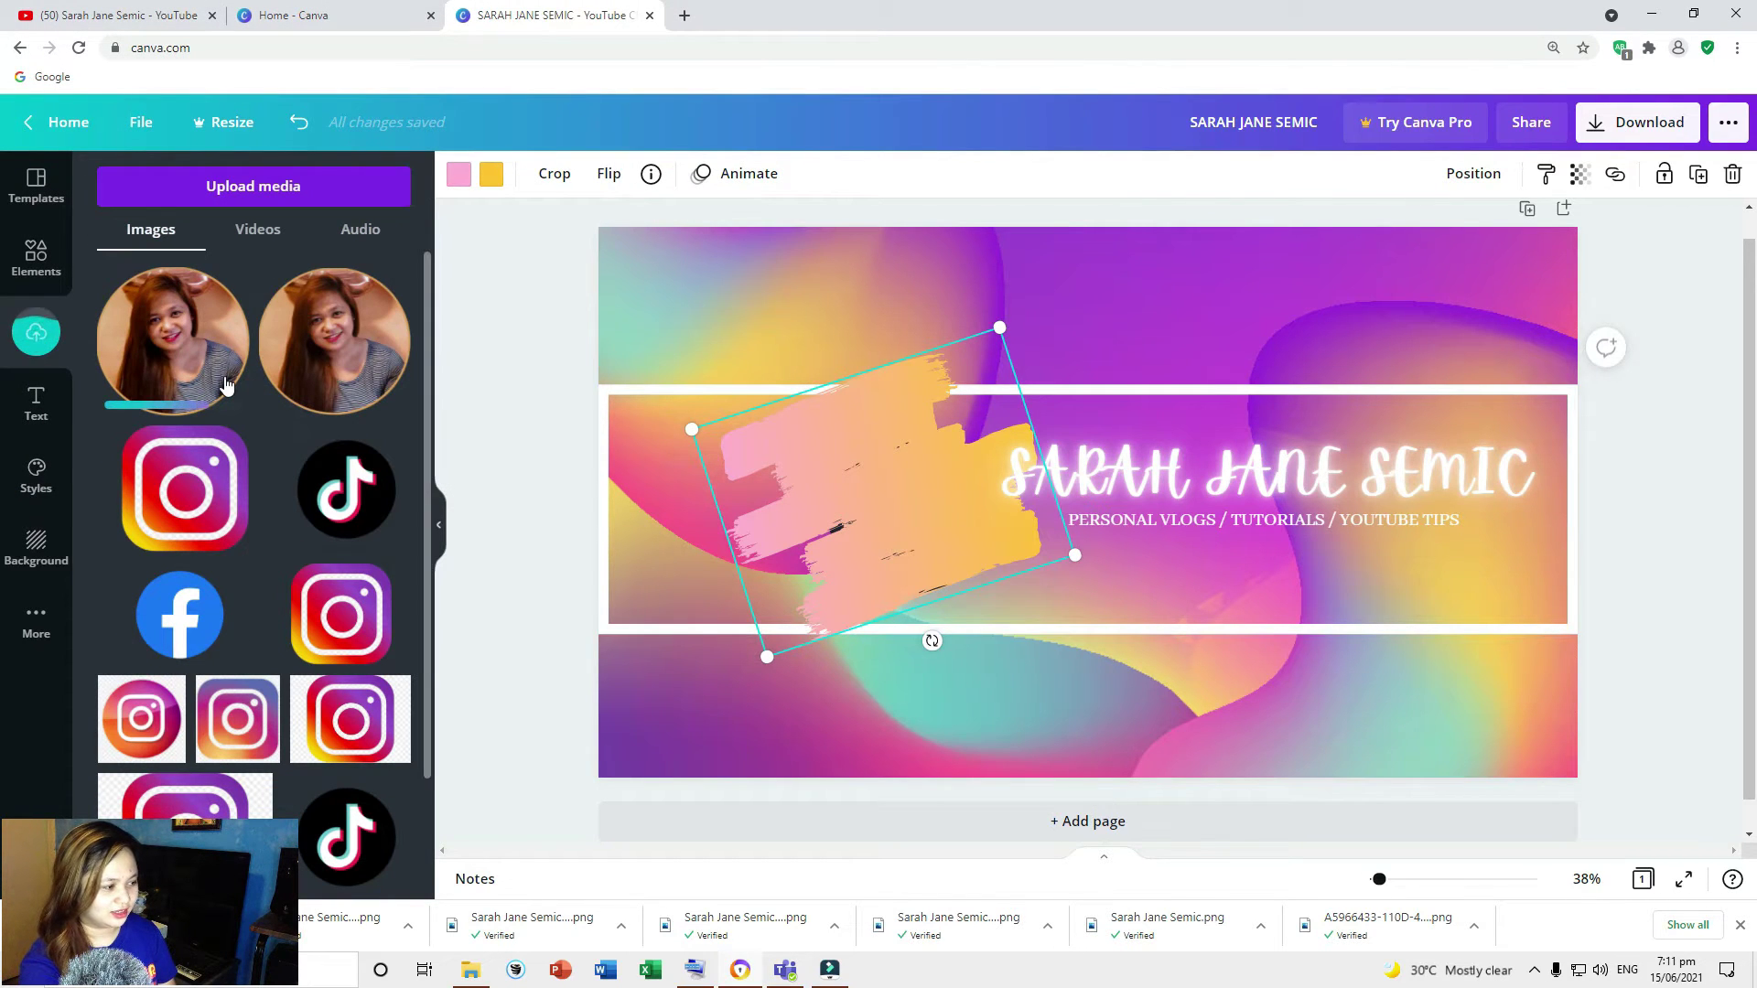
Add the uploaded portrait photo to the banner and shrink it to fit within the brush stroke.
{"action": "left_click", "coordinate": [169, 366]}
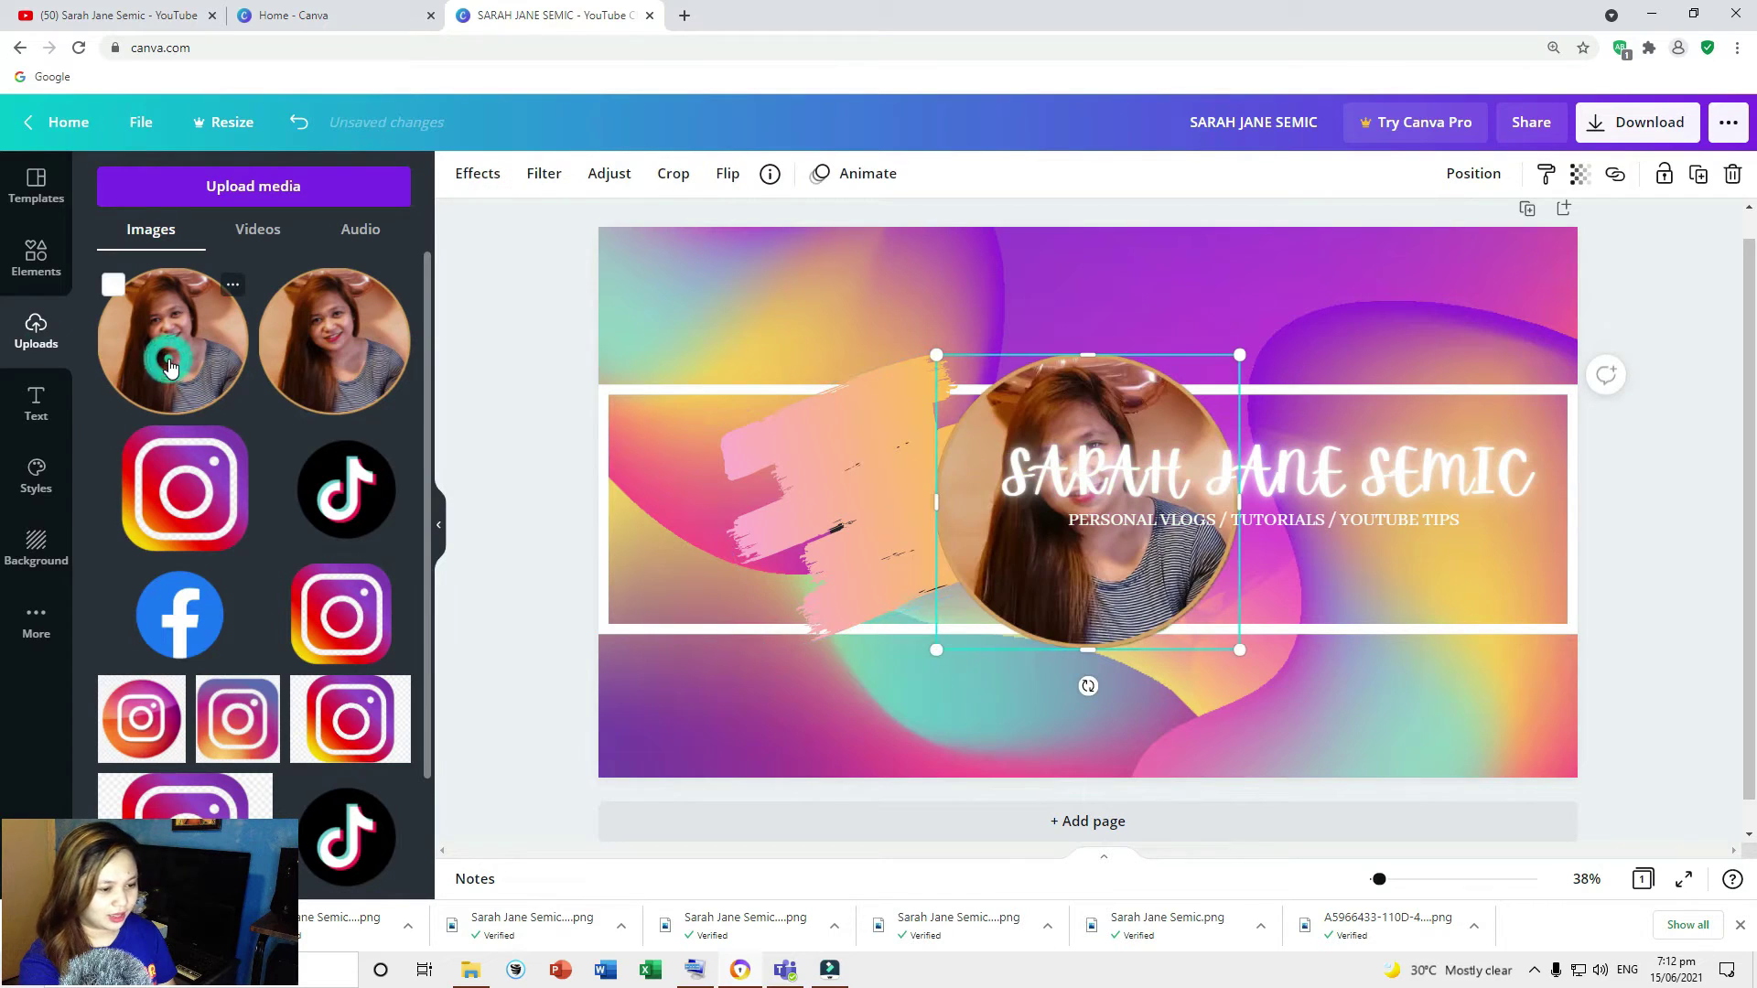
{"action": "left_click_drag", "start_coordinate": [1080, 577], "coordinate": [902, 547]}
{"action": "left_click_drag", "start_coordinate": [849, 463], "coordinate": [904, 527]}
{"action": "left_click_drag", "start_coordinate": [961, 587], "coordinate": [925, 546]}
Shrink the headline and tagline group, position it close beside the portrait, and nudge the photo on the brush stroke.
{"action": "left_click_drag", "start_coordinate": [1214, 481], "coordinate": [1185, 488]}
{"action": "left_click_drag", "start_coordinate": [1514, 538], "coordinate": [1353, 530]}
{"action": "left_click_drag", "start_coordinate": [892, 504], "coordinate": [913, 515]}
{"action": "left_click", "coordinate": [1075, 600]}
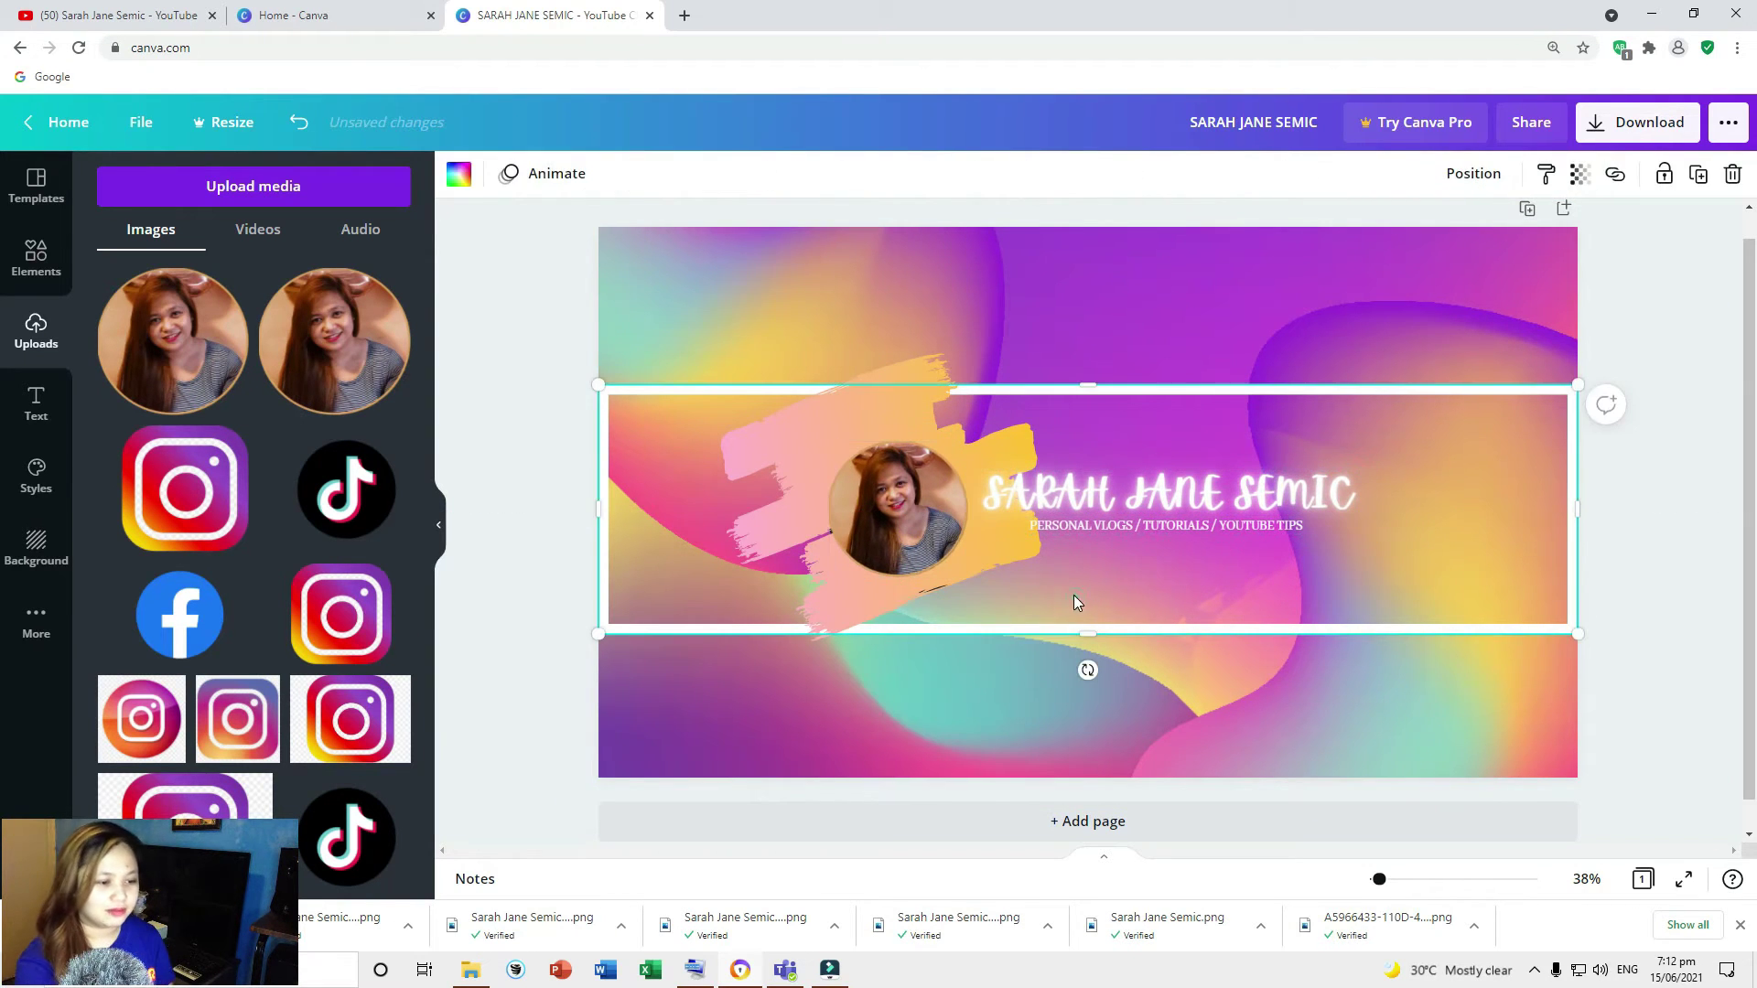
{"action": "left_click_drag", "start_coordinate": [1139, 499], "coordinate": [1135, 489]}
{"action": "left_click", "coordinate": [1074, 573]}
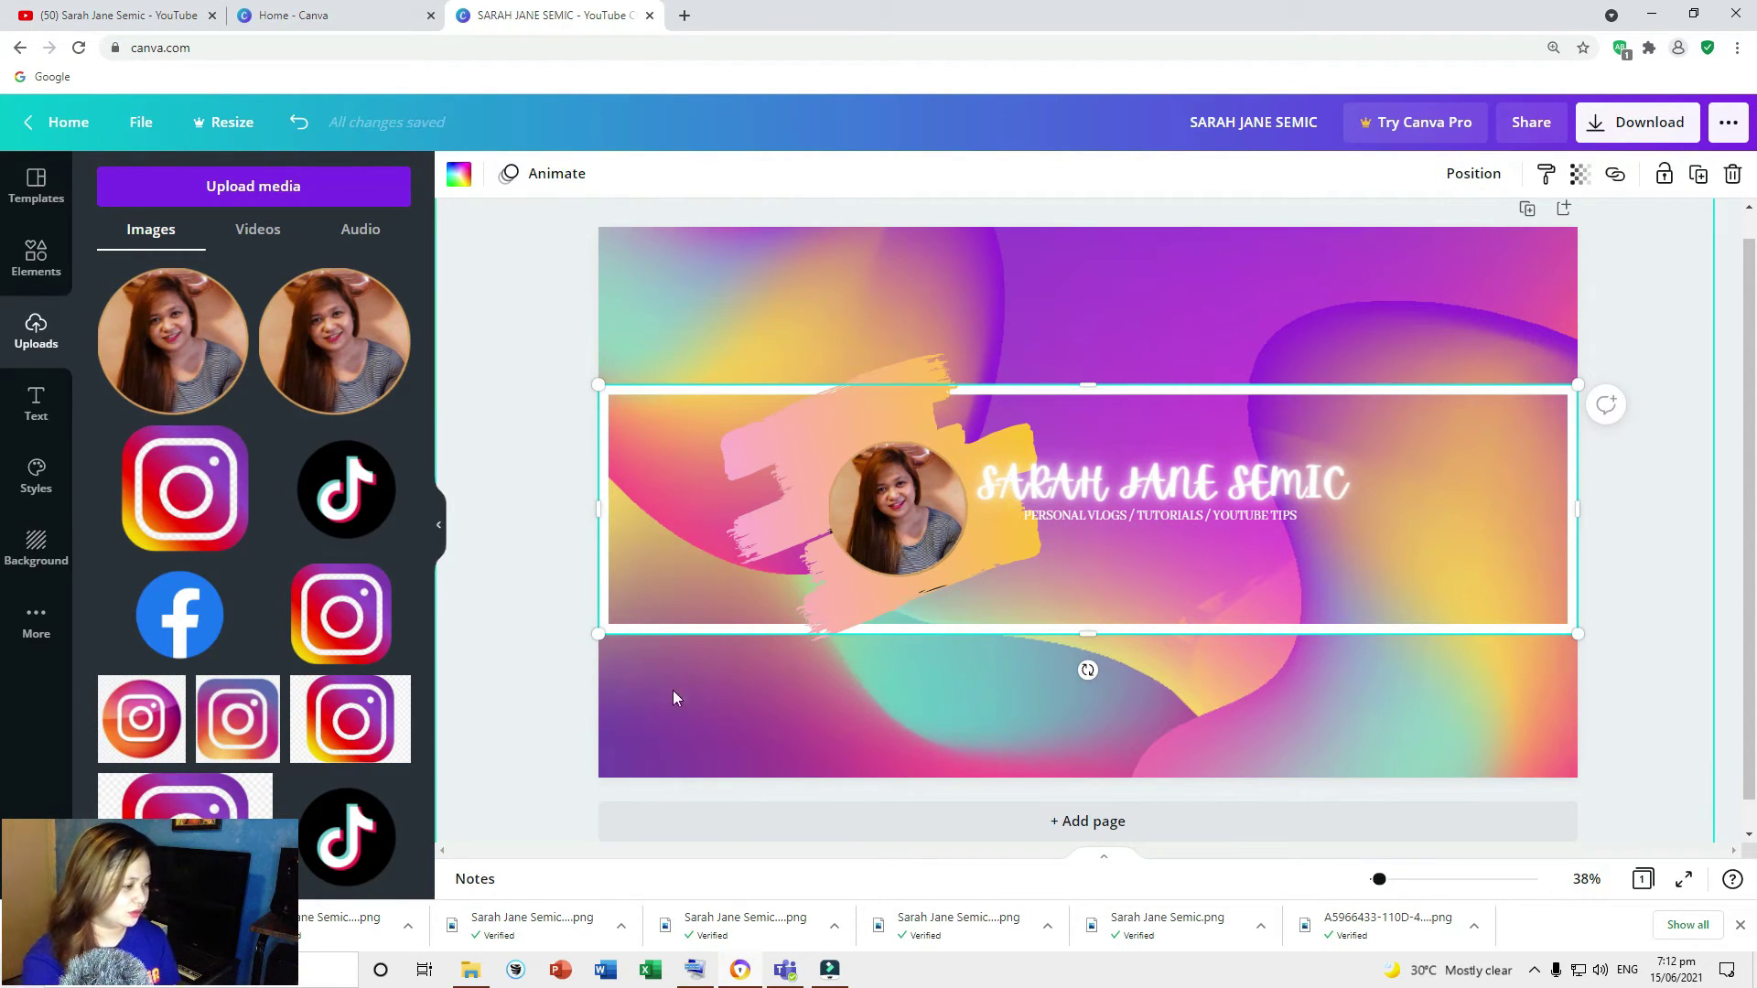
{"action": "left_click", "coordinate": [950, 717]}
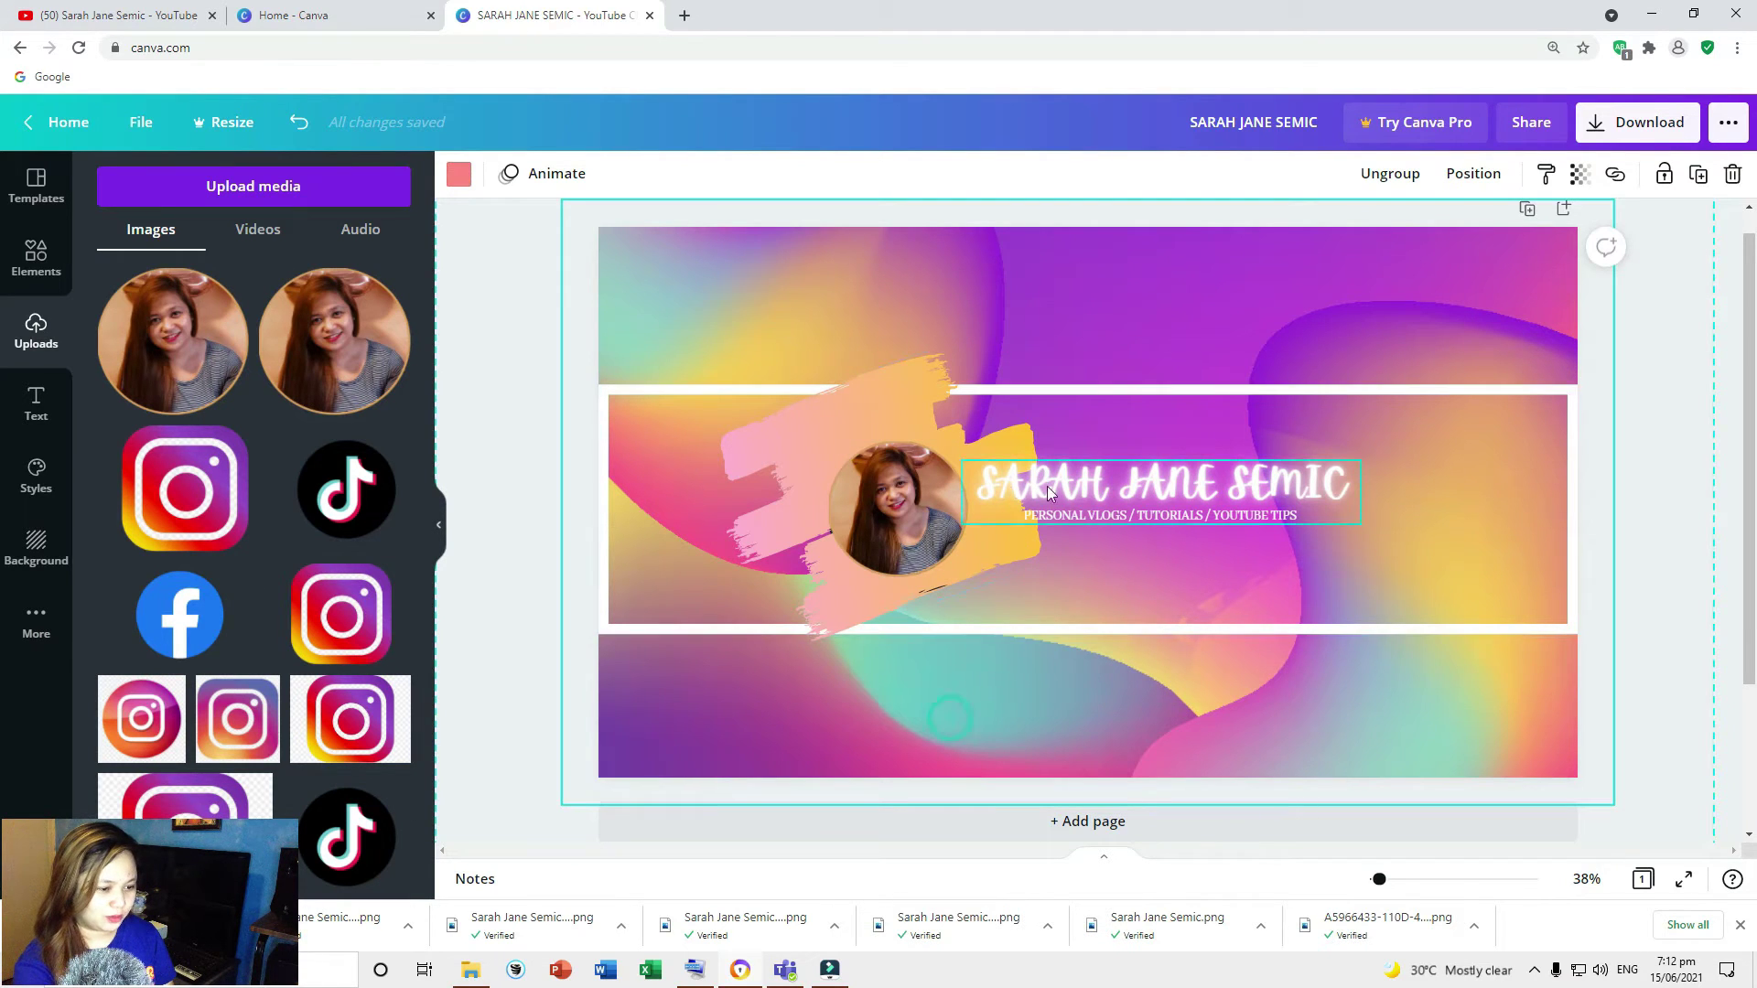
{"action": "left_click", "coordinate": [912, 584]}
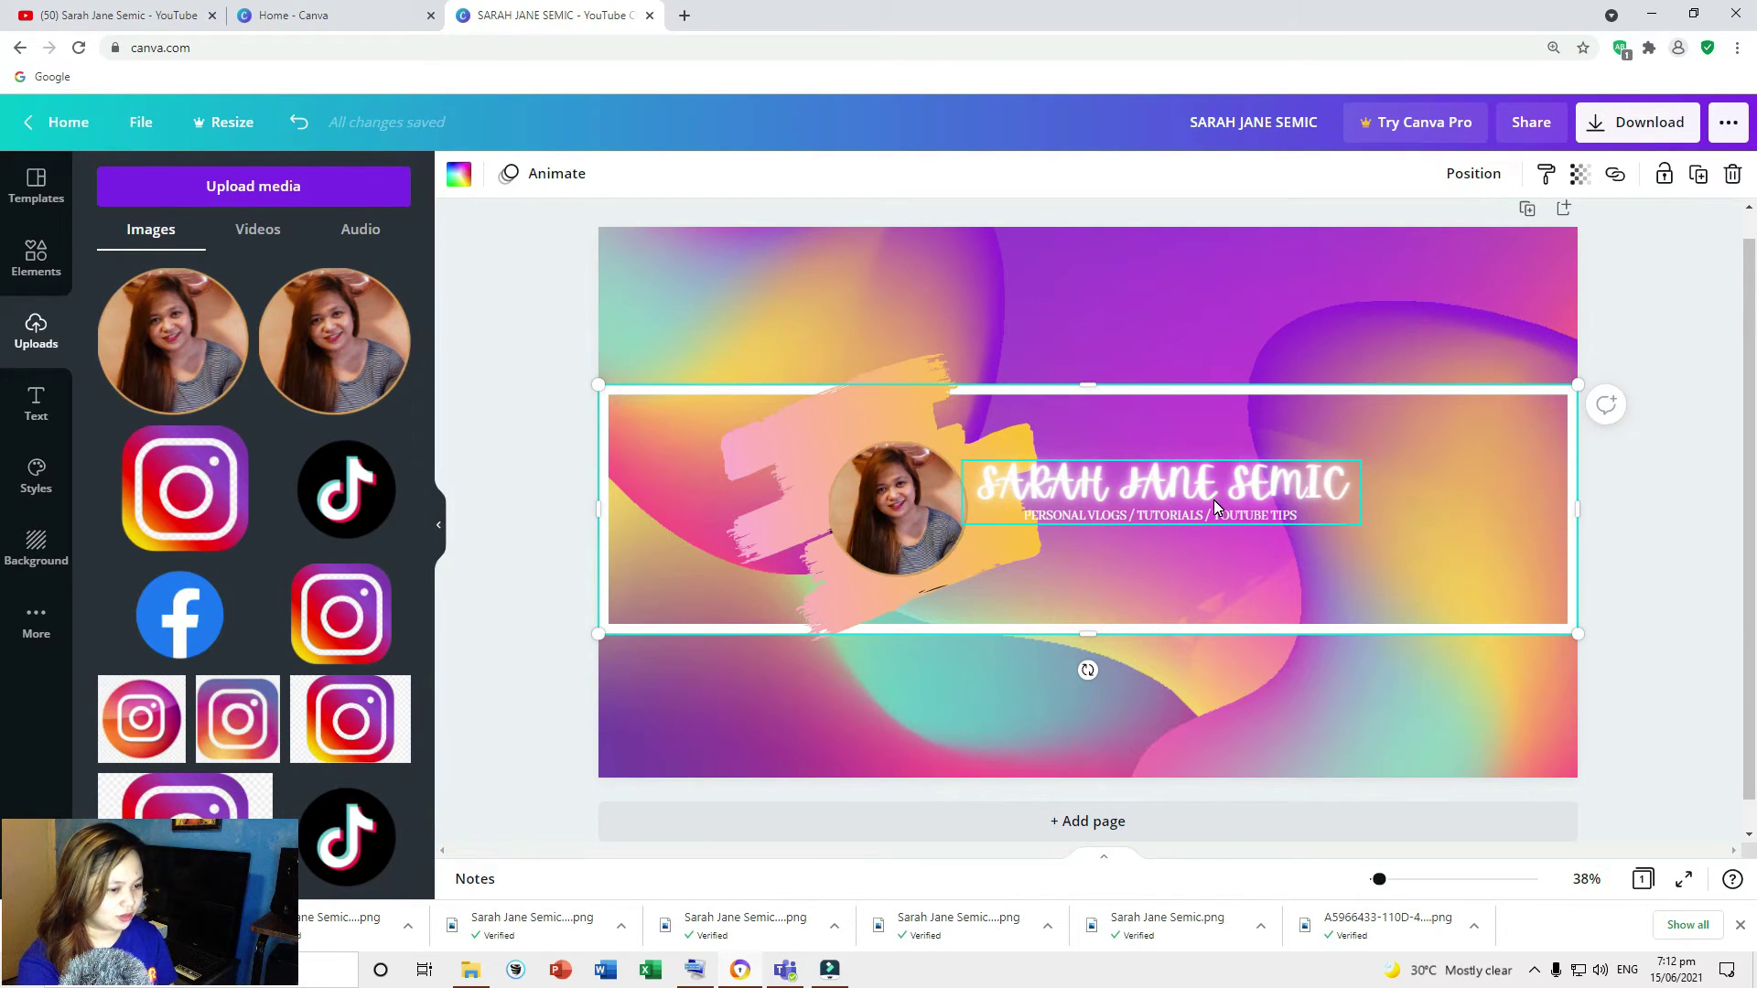
{"action": "left_click", "coordinate": [34, 405]}
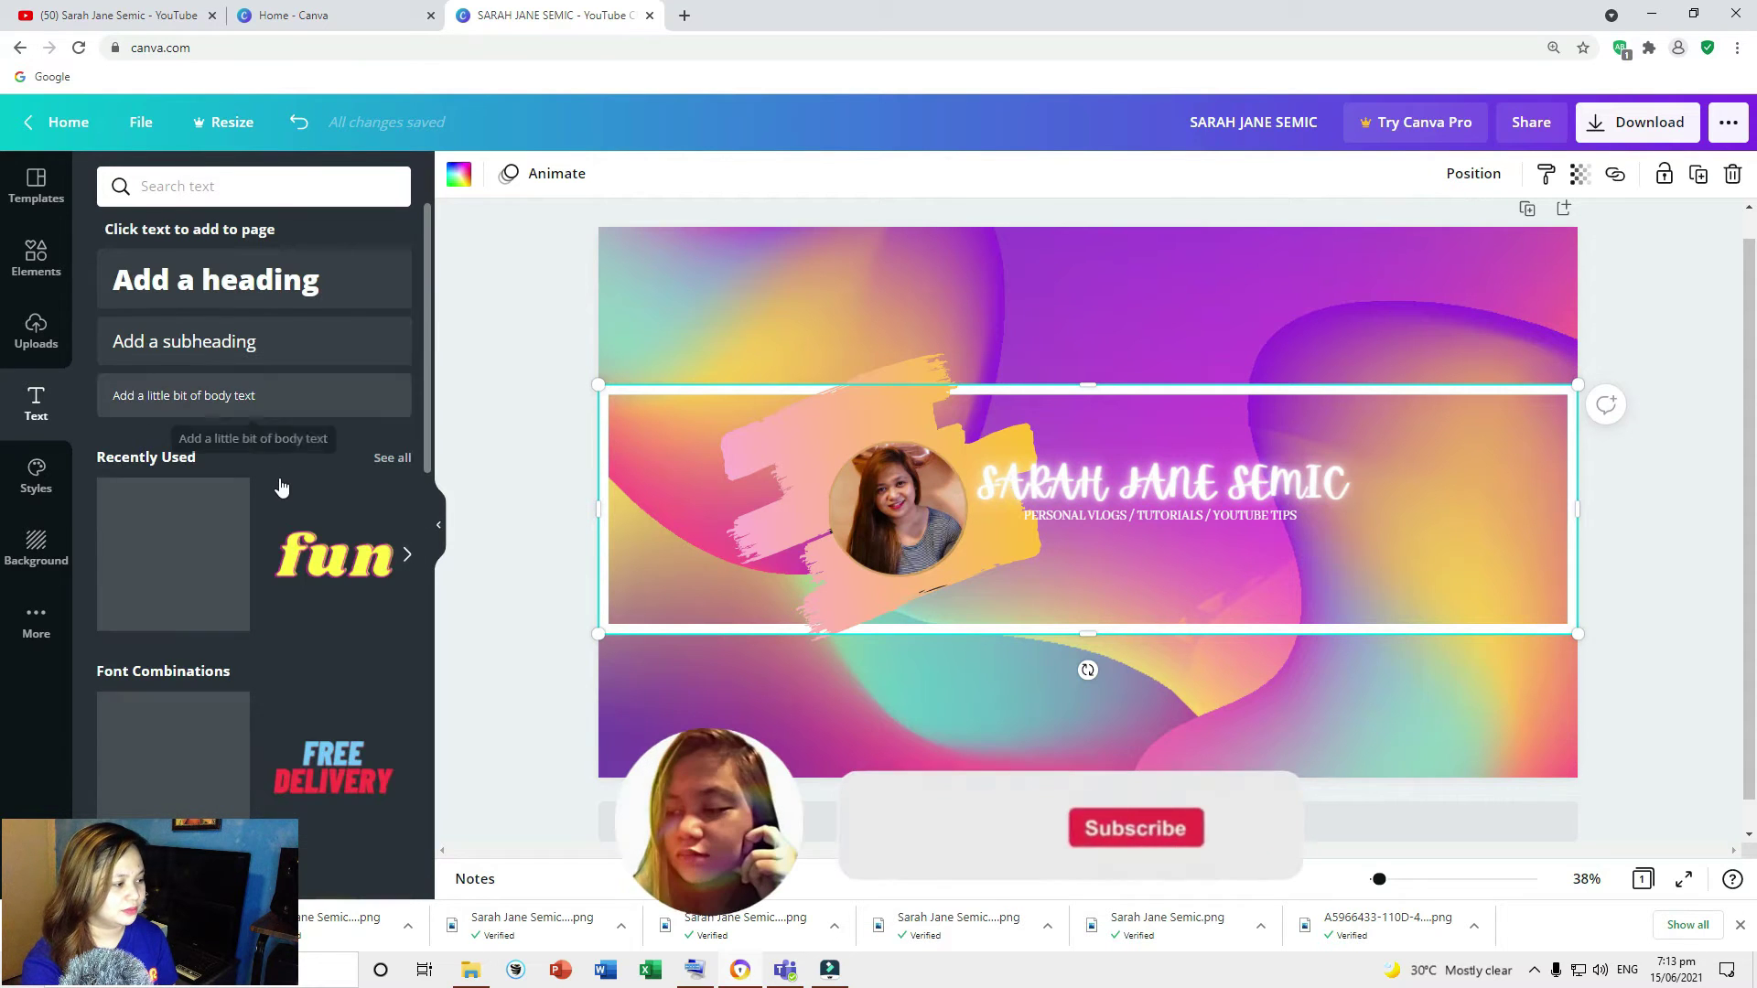
{"action": "scroll", "coordinate": [311, 522], "scroll_direction": "down", "scroll_amount": 3}
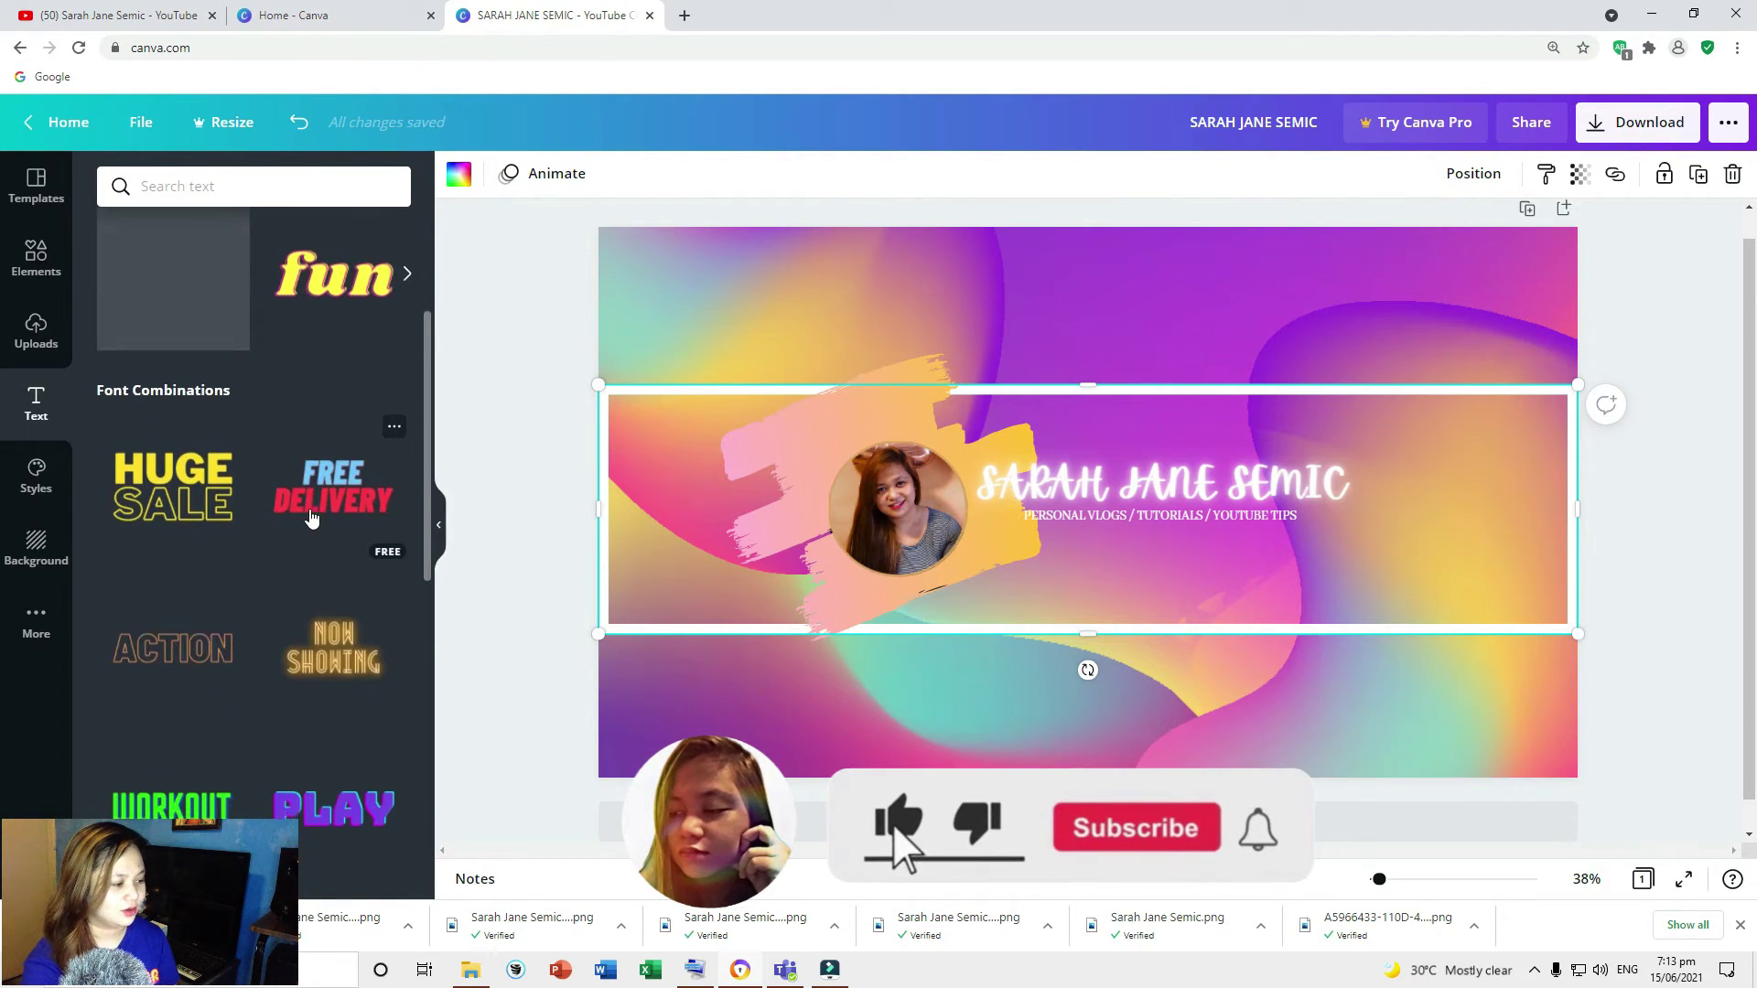
{"action": "scroll", "coordinate": [311, 521], "scroll_direction": "down", "scroll_amount": 6}
{"action": "scroll", "coordinate": [311, 517], "scroll_direction": "up", "scroll_amount": 7}
{"action": "scroll", "coordinate": [311, 518], "scroll_direction": "up", "scroll_amount": 3}
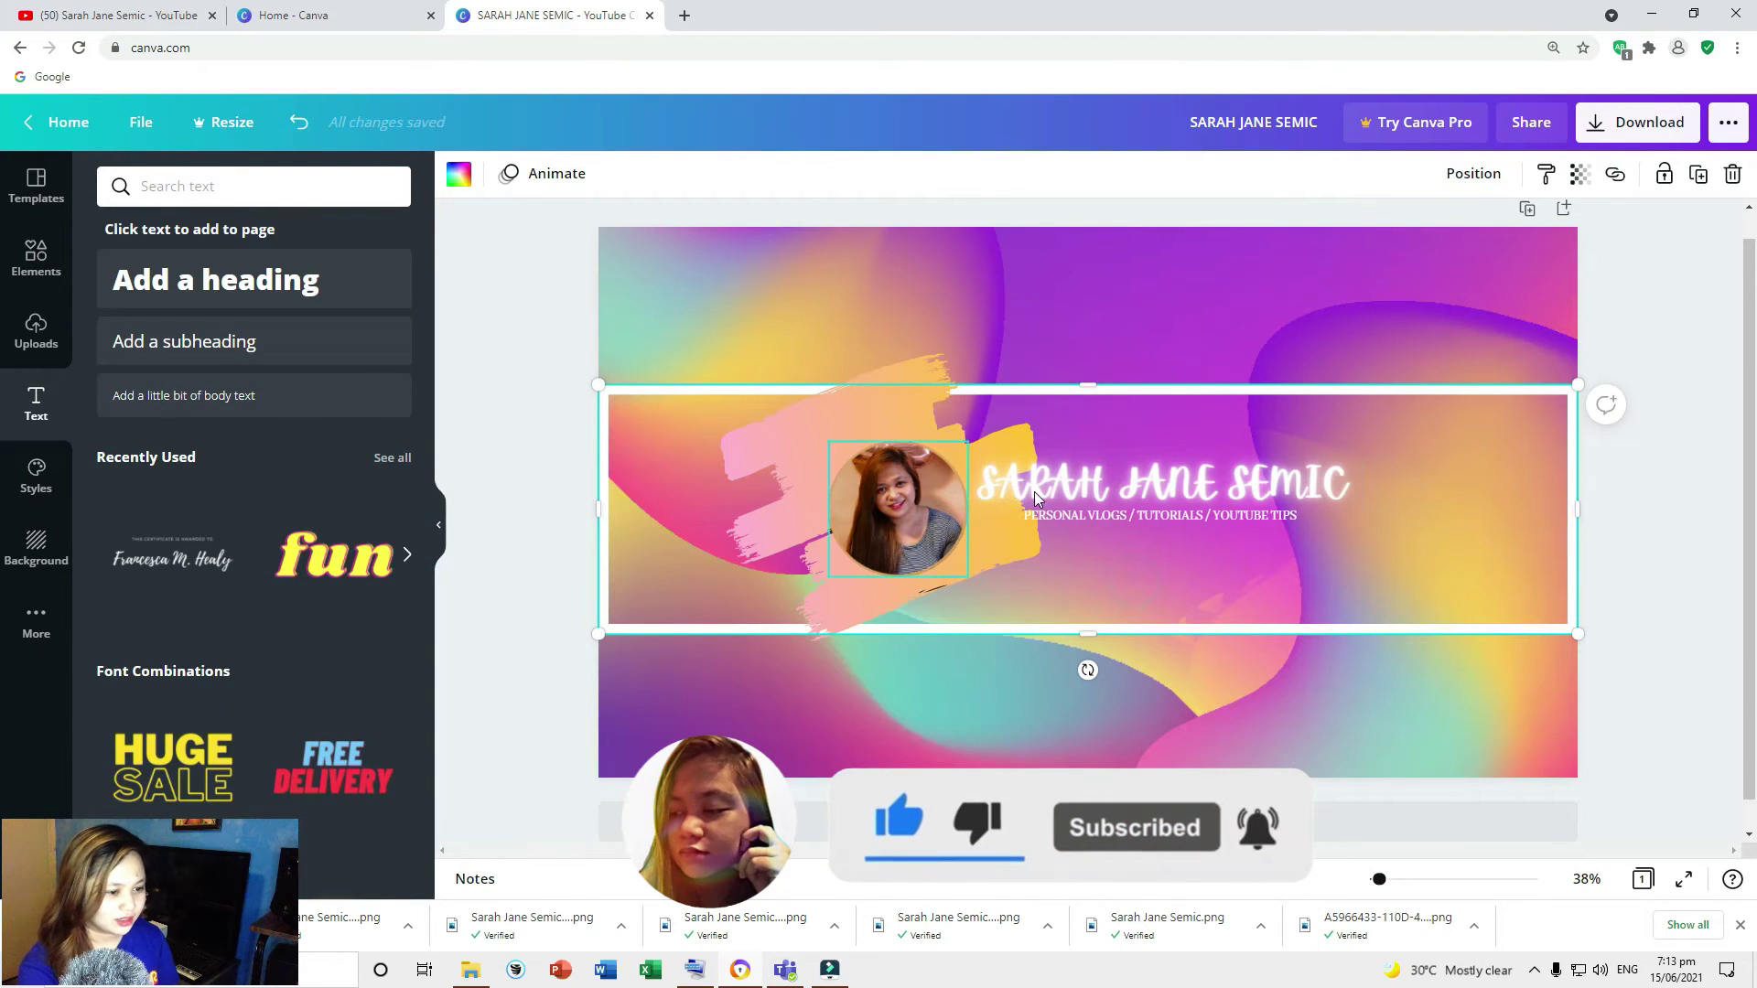
Duplicate the headline and tagline group, place the copy below the original, and clear the copy's tagline text.
{"action": "left_click", "coordinate": [1200, 481]}
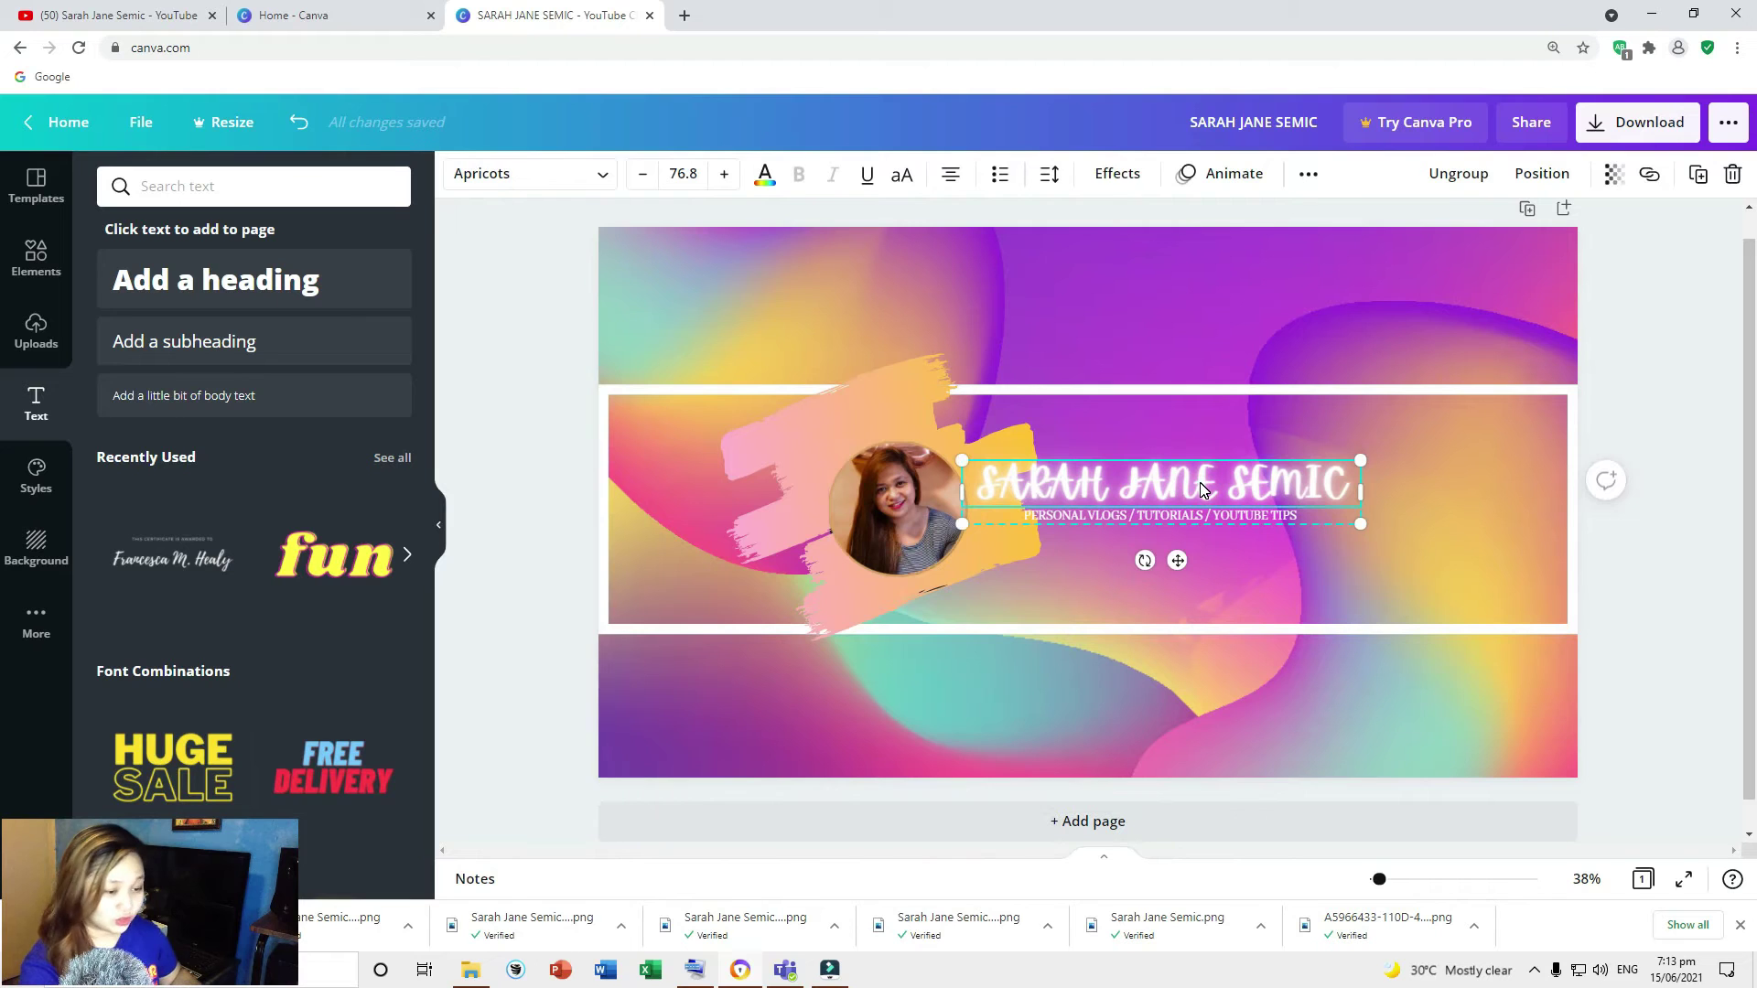
{"action": "key", "text": "ctrl+d"}
{"action": "left_click_drag", "start_coordinate": [1193, 492], "coordinate": [1080, 612]}
{"action": "left_click", "coordinate": [1080, 604]}
{"action": "triple_click", "coordinate": [1089, 601]}
{"action": "key", "text": "BackSpace"}
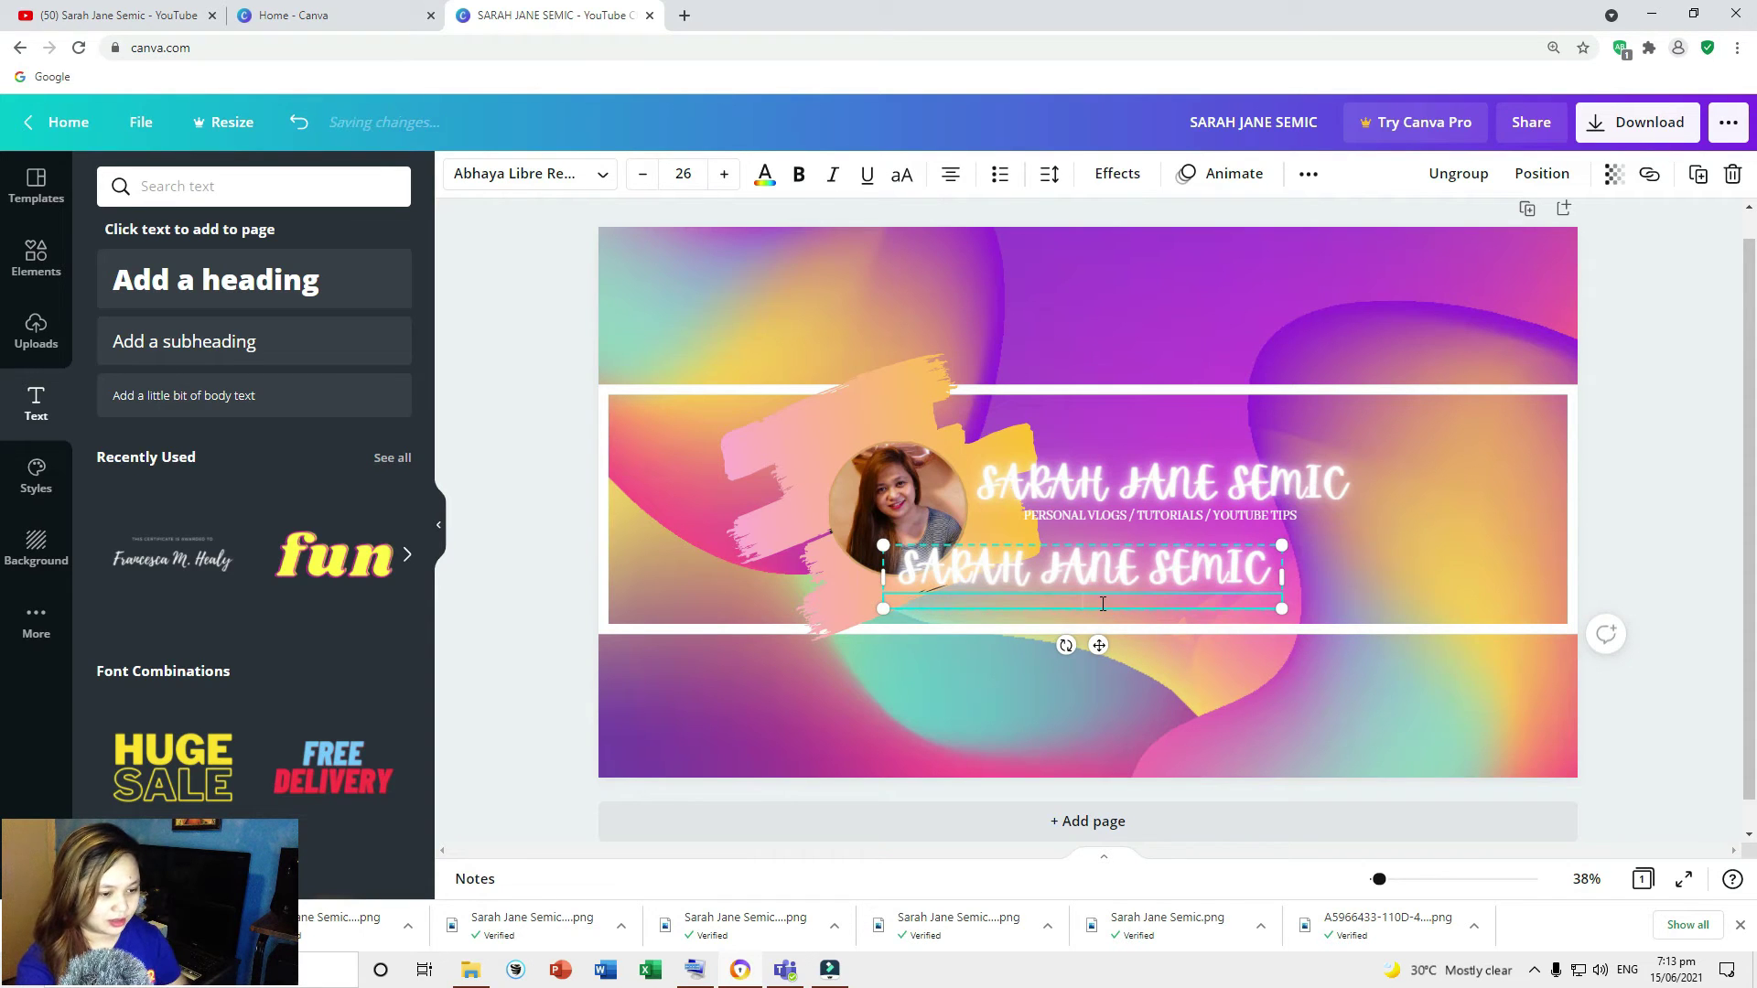
Shrink the duplicated headline to a small line of text and place it under the tagline.
{"action": "left_click_drag", "start_coordinate": [1282, 608], "coordinate": [1113, 560]}
{"action": "left_click_drag", "start_coordinate": [1154, 576], "coordinate": [1179, 567]}
{"action": "left_click", "coordinate": [682, 174]}
{"action": "left_click", "coordinate": [688, 586]}
{"action": "left_click", "coordinate": [1311, 556]}
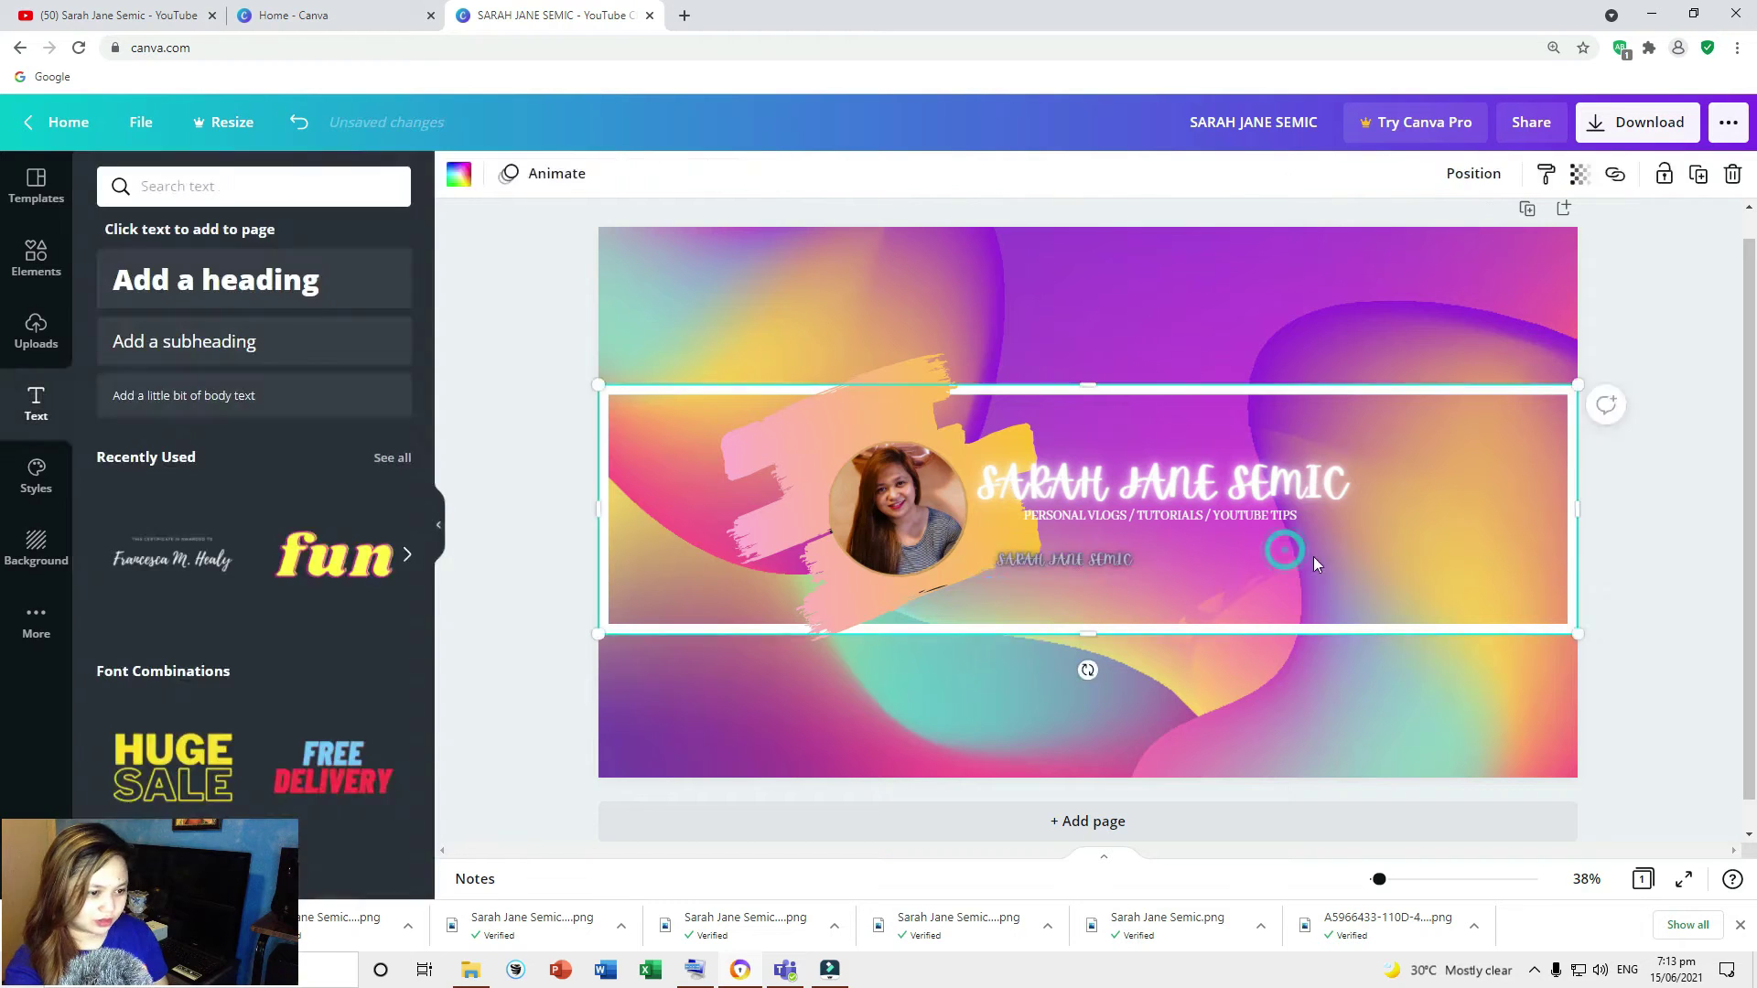
Remove the glow effect from the small name text, set its font size to 20, and nudge it closer under the tagline.
{"action": "left_click", "coordinate": [1117, 561]}
{"action": "left_click", "coordinate": [1119, 174]}
{"action": "left_click", "coordinate": [153, 304]}
{"action": "left_click_drag", "start_coordinate": [1089, 562], "coordinate": [1089, 548]}
{"action": "left_click", "coordinate": [683, 174]}
{"action": "left_click", "coordinate": [686, 508]}
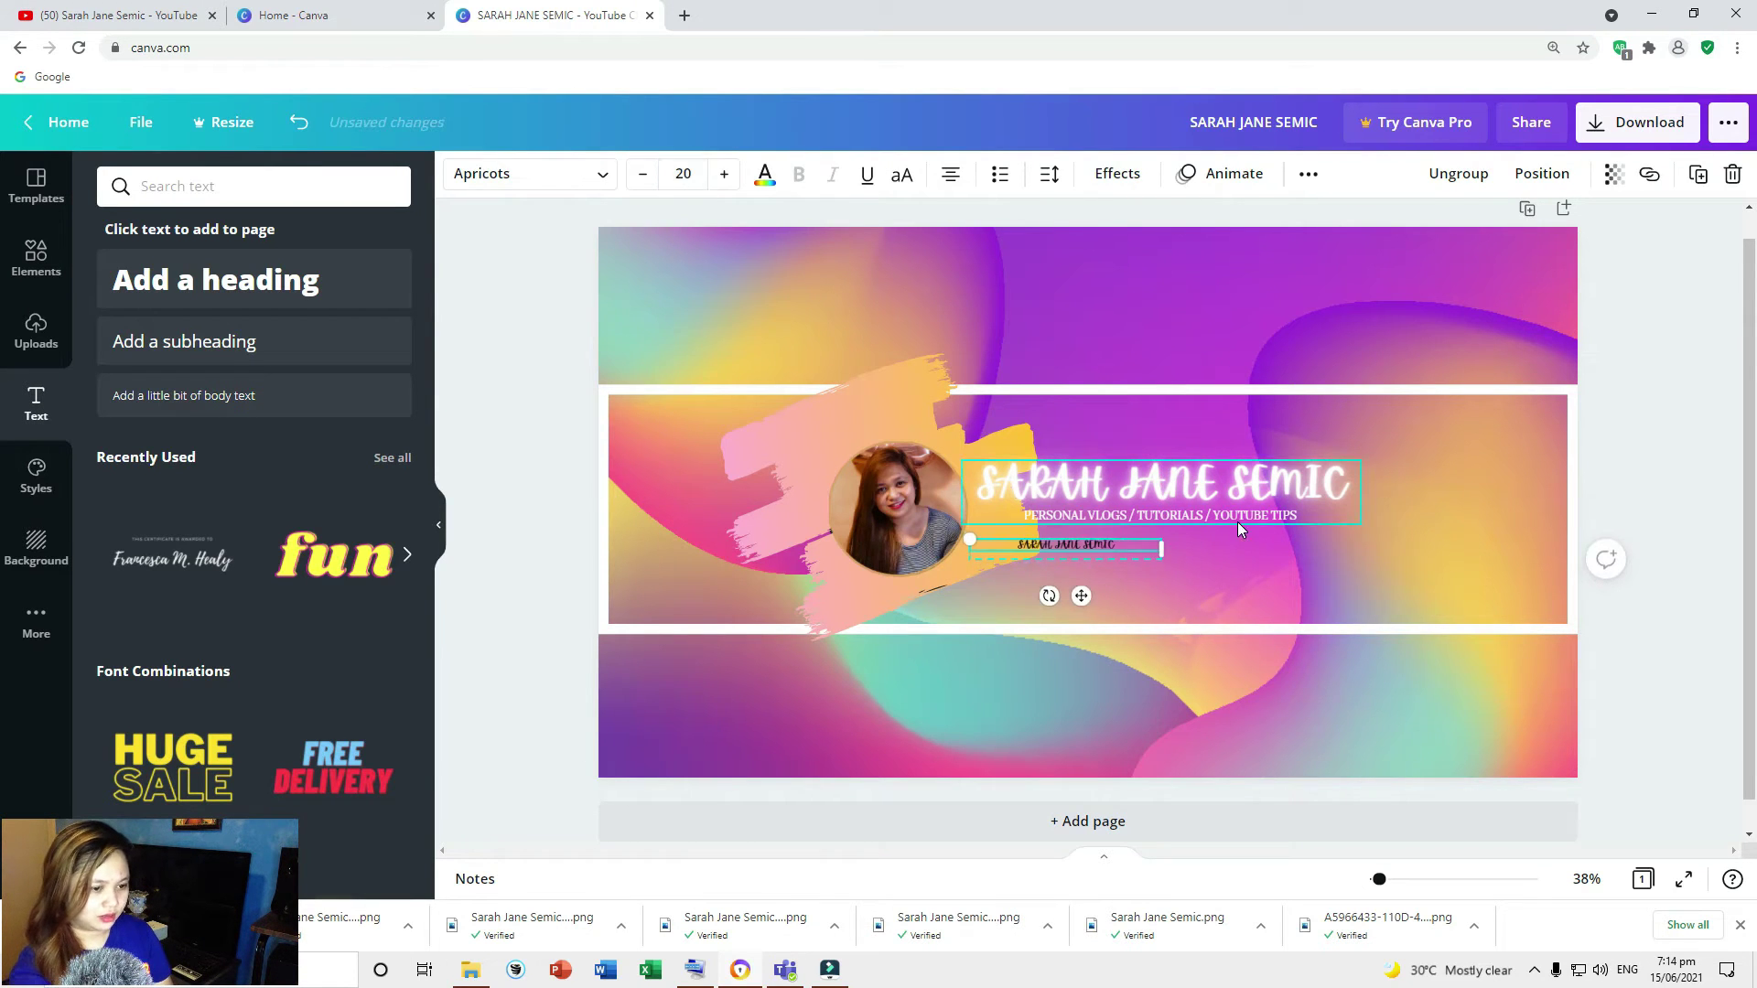
{"action": "left_click", "coordinate": [1272, 557]}
{"action": "left_click_drag", "start_coordinate": [1379, 880], "coordinate": [1389, 880]}
{"action": "left_click_drag", "start_coordinate": [1151, 851], "coordinate": [1209, 853]}
{"action": "left_click_drag", "start_coordinate": [994, 581], "coordinate": [970, 576]}
{"action": "left_click", "coordinate": [1153, 594]}
Add the uploaded Facebook logo to the banner and shrink it to a small icon.
{"action": "left_click", "coordinate": [38, 333]}
{"action": "scroll", "coordinate": [357, 810], "scroll_direction": "down", "scroll_amount": 2}
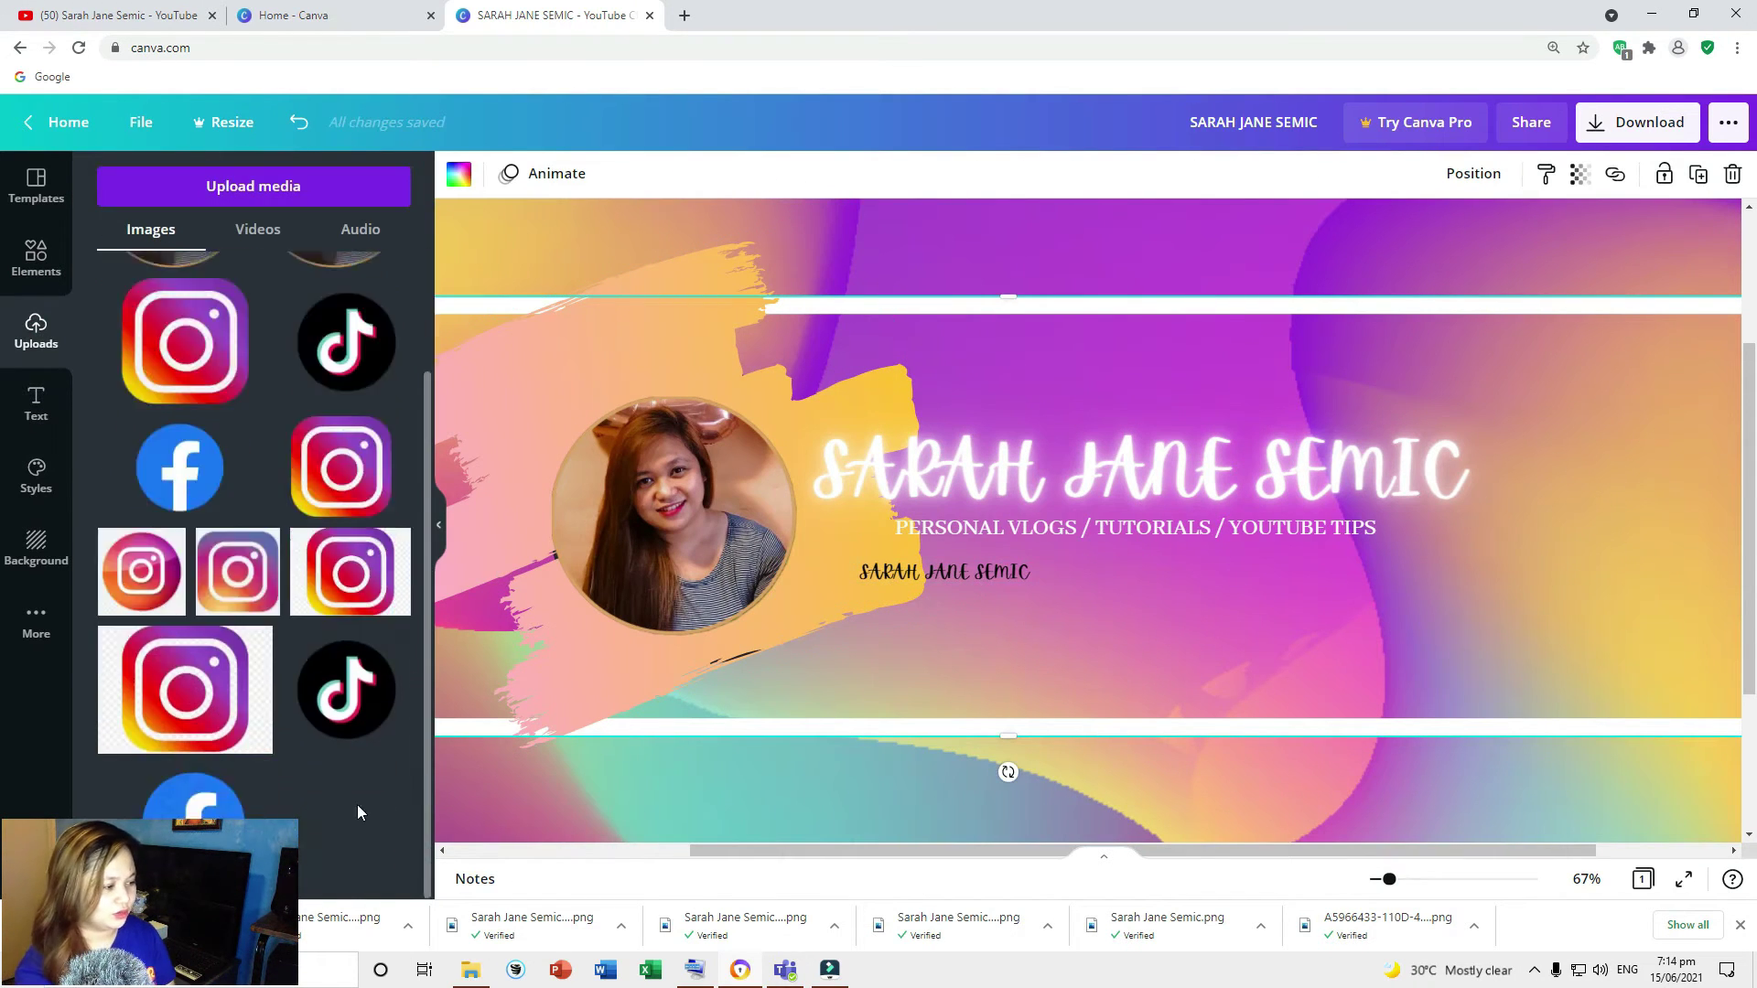
{"action": "scroll", "coordinate": [357, 810], "scroll_direction": "up", "scroll_amount": 2}
{"action": "left_click", "coordinate": [180, 615]}
{"action": "left_click_drag", "start_coordinate": [1389, 880], "coordinate": [1382, 879]}
{"action": "left_click_drag", "start_coordinate": [1466, 744], "coordinate": [774, 308]}
Add the uploaded TikTok and Instagram logos to the banner and shrink them to small icons for the row under the tagline.
{"action": "left_click", "coordinate": [346, 513]}
{"action": "left_click_drag", "start_coordinate": [1324, 740], "coordinate": [895, 310]}
{"action": "left_click_drag", "start_coordinate": [873, 288], "coordinate": [1259, 601]}
{"action": "left_click_drag", "start_coordinate": [743, 288], "coordinate": [1130, 615]}
{"action": "left_click", "coordinate": [341, 614]}
{"action": "left_click_drag", "start_coordinate": [1337, 686], "coordinate": [885, 355]}
Place the Facebook logo before the small name text and enter the Instagram username in a text copy beside the Instagram logo.
{"action": "left_click_drag", "start_coordinate": [1160, 702], "coordinate": [879, 587]}
{"action": "left_click_drag", "start_coordinate": [1286, 707], "coordinate": [1259, 590]}
{"action": "double_click", "coordinate": [1333, 591]}
{"action": "type", "text": "imsarahjane20"}
{"action": "left_click", "coordinate": [1259, 663]}
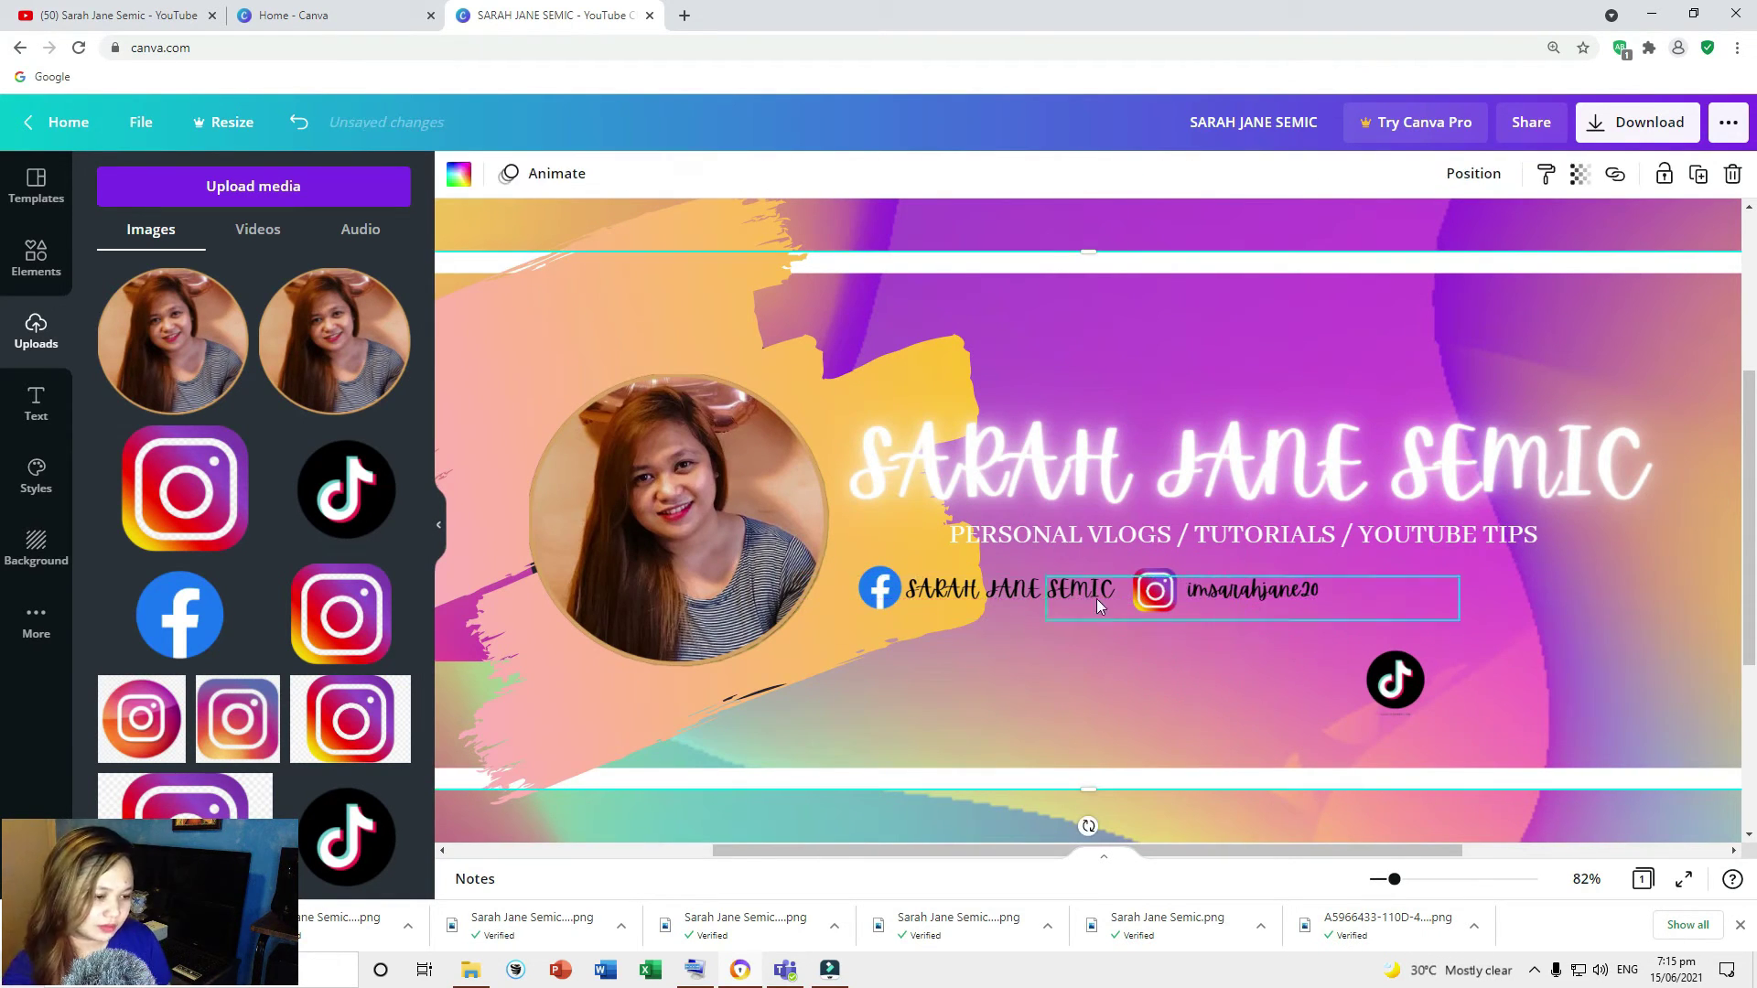
Retype the Facebook account name in title case and place the TikTok logo with a matching name text at the end of the row.
{"action": "double_click", "coordinate": [999, 589]}
{"action": "type", "text": "Sarah Jane Semic"}
{"action": "left_click_drag", "start_coordinate": [1395, 680], "coordinate": [1393, 609]}
{"action": "left_click", "coordinate": [1009, 590]}
{"action": "type", "text": "Sarah Jane Semic"}
{"action": "left_click_drag", "start_coordinate": [1025, 604], "coordinate": [1478, 590]}
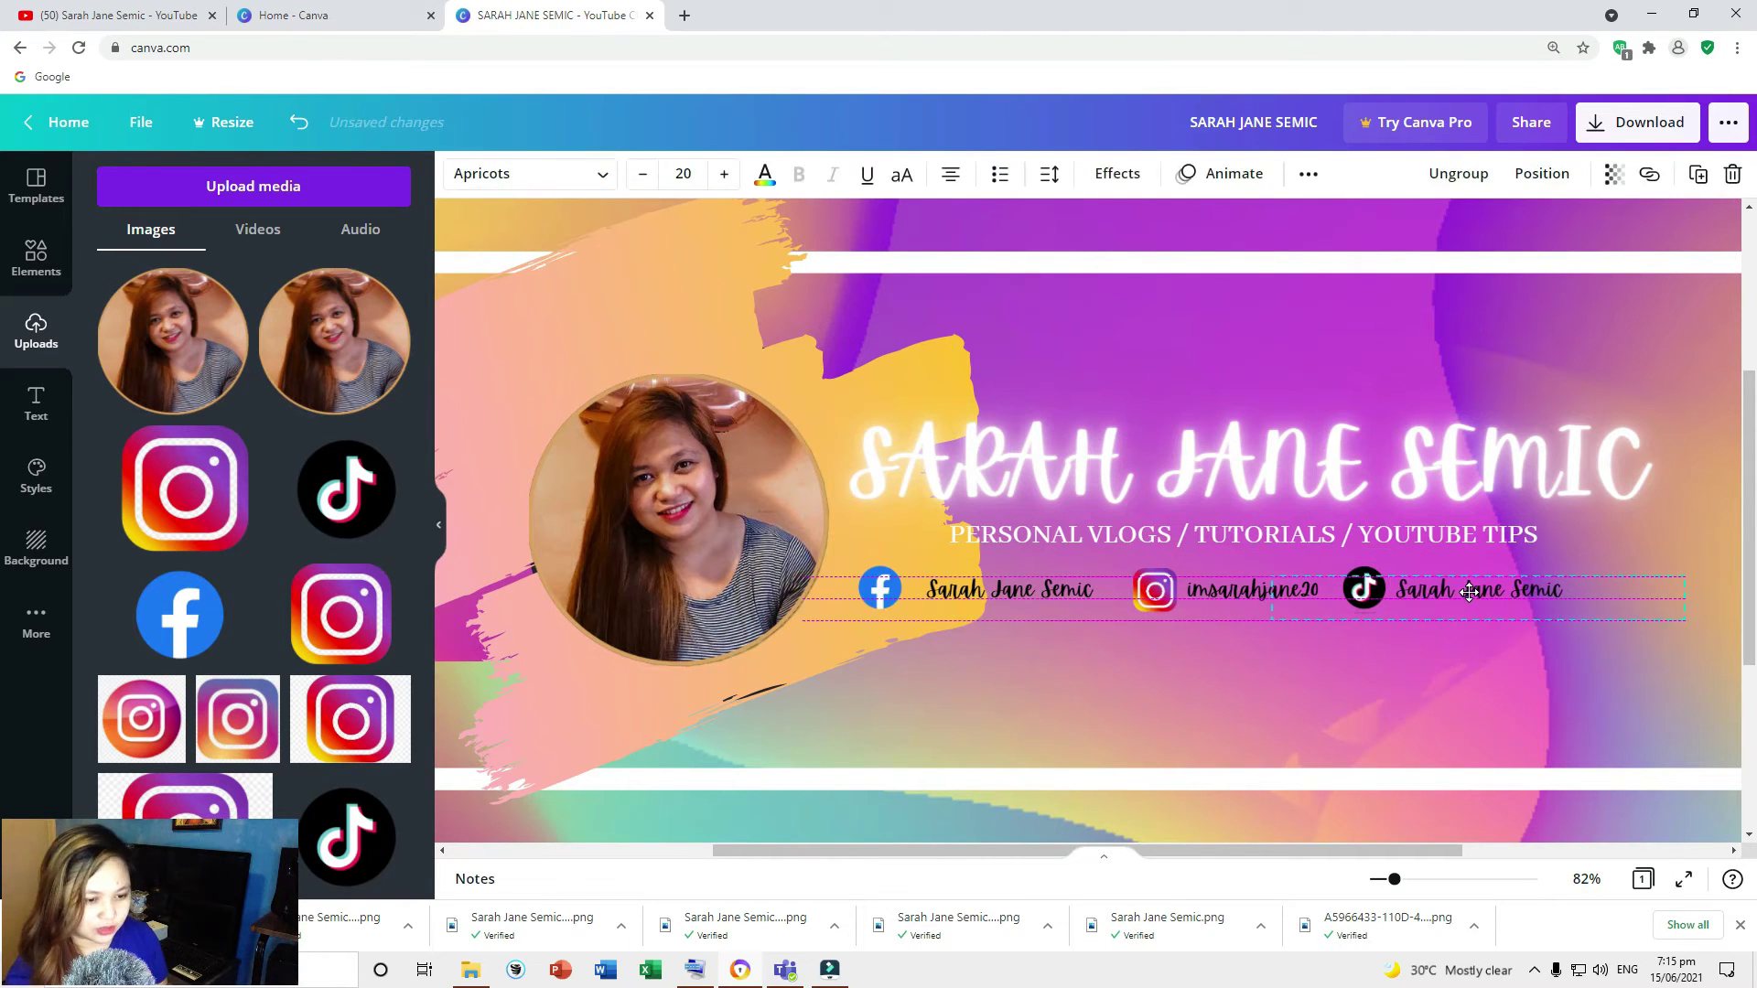
{"action": "left_click", "coordinate": [1446, 696]}
{"action": "left_click_drag", "start_coordinate": [1395, 879], "coordinate": [1386, 883]}
Try out preset font and colour styles on the banner, including Anton with Prompt Medium.
{"action": "left_click", "coordinate": [26, 480]}
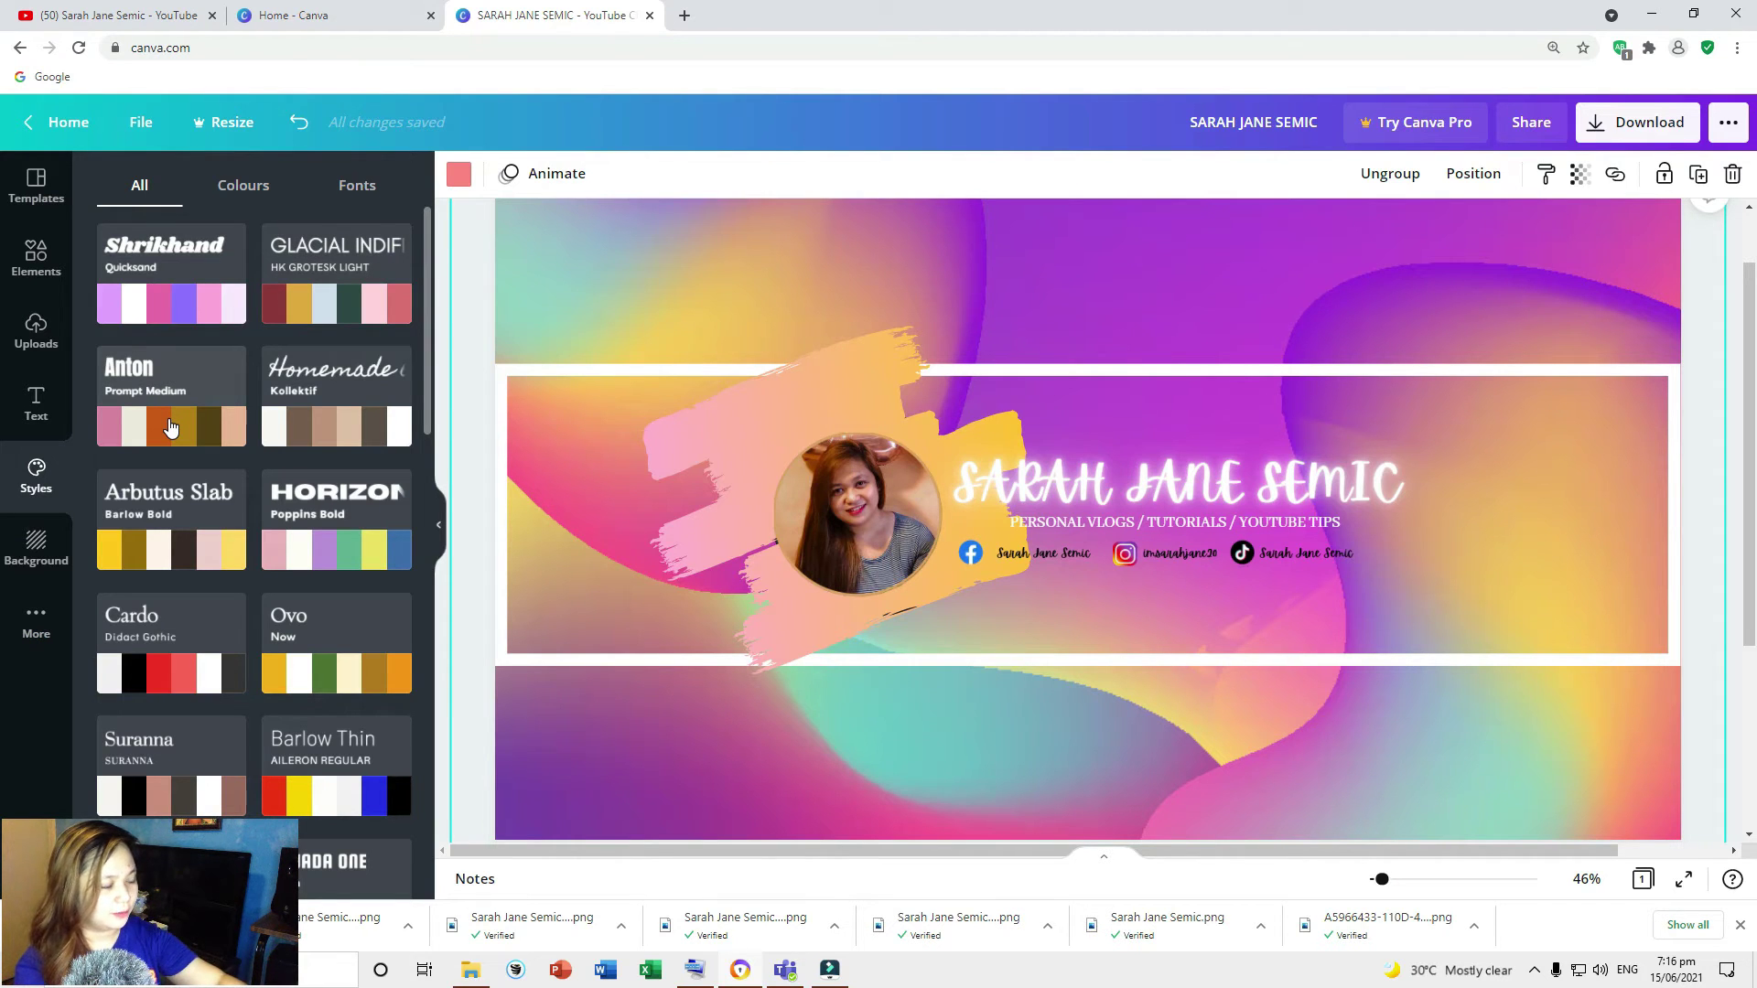
{"action": "left_click", "coordinate": [170, 426]}
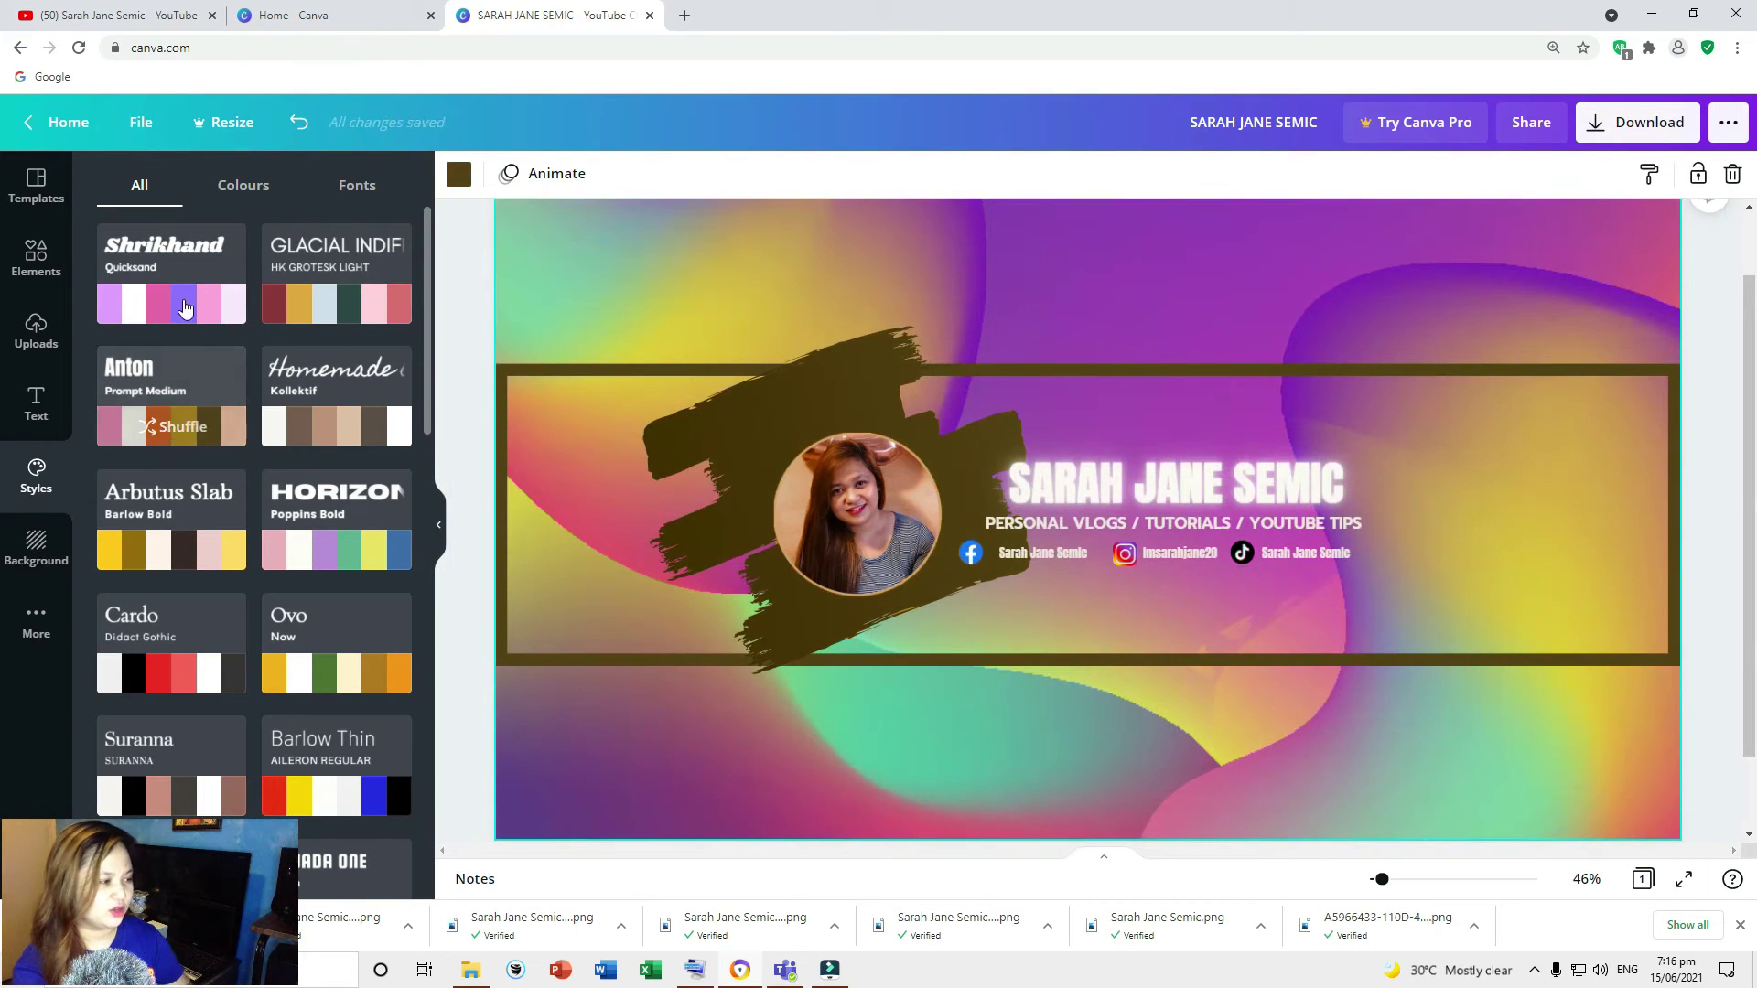
{"action": "scroll", "coordinate": [173, 723], "scroll_direction": "down", "scroll_amount": 5}
{"action": "scroll", "coordinate": [176, 723], "scroll_direction": "up", "scroll_amount": 5}
{"action": "left_click", "coordinate": [180, 712]}
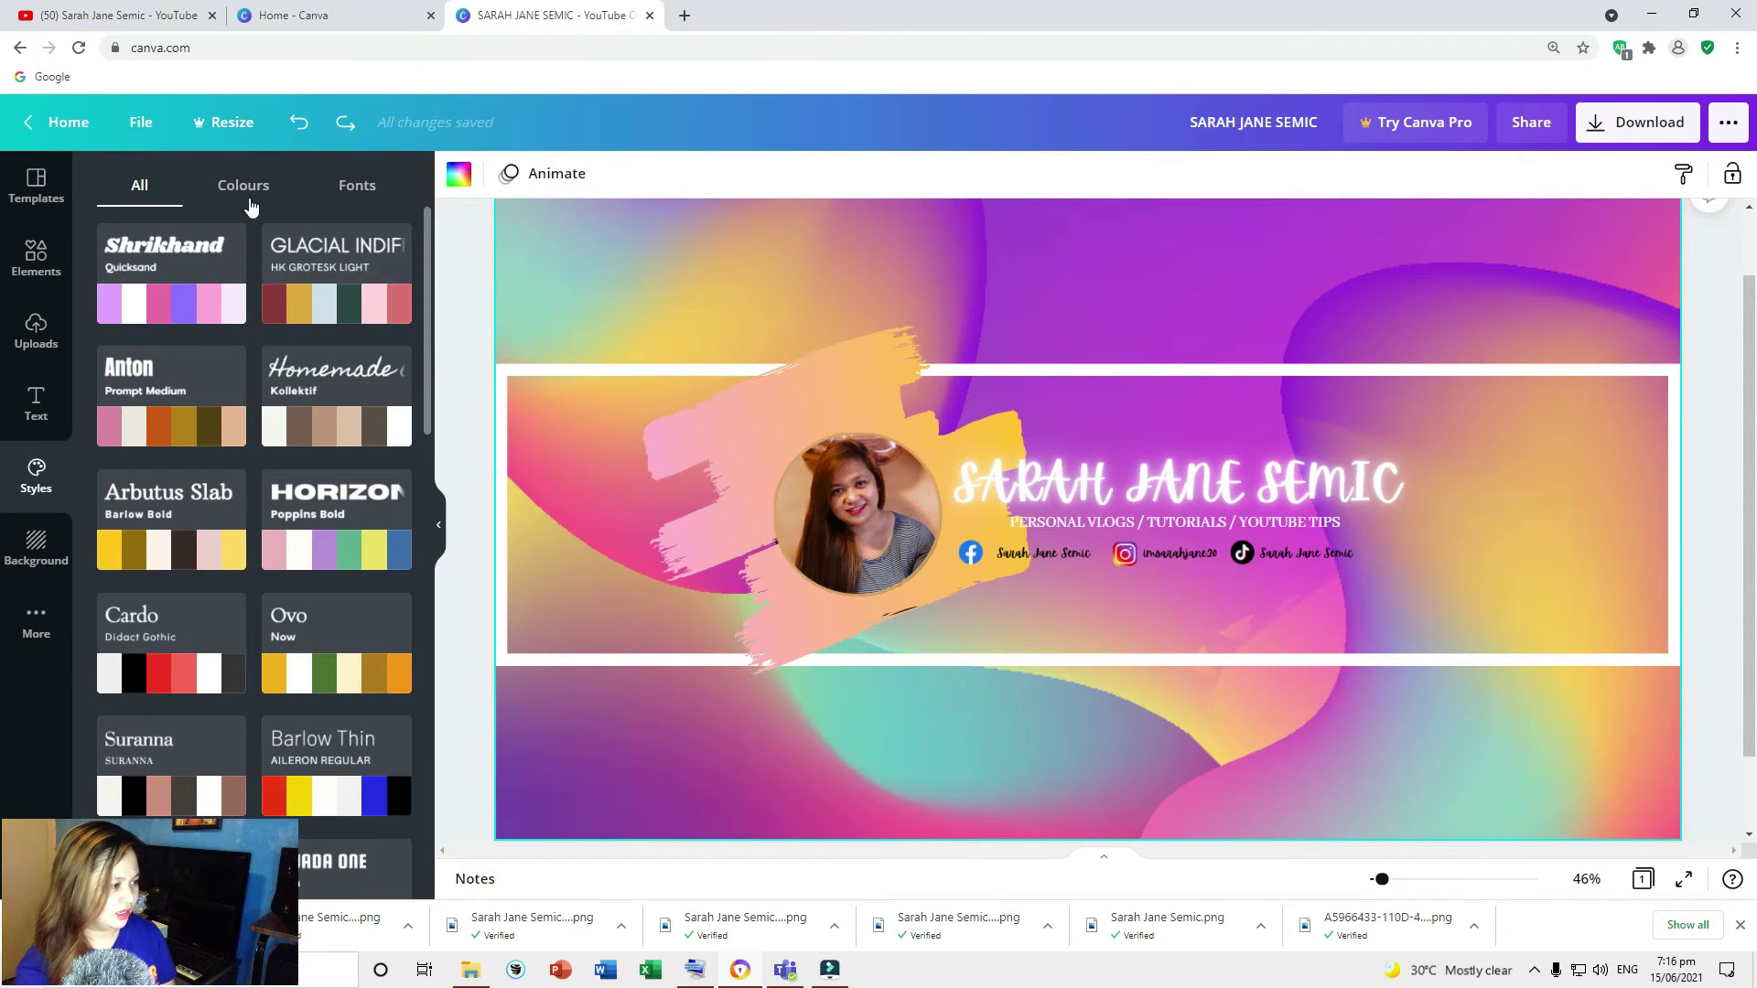
Try the Cosmic Flair, Mid-Century Icon, Lemon Meringue, Milk Carton and other colour palettes on the banner, and undo the palette changes.
{"action": "left_click", "coordinate": [247, 194]}
{"action": "left_click", "coordinate": [186, 276]}
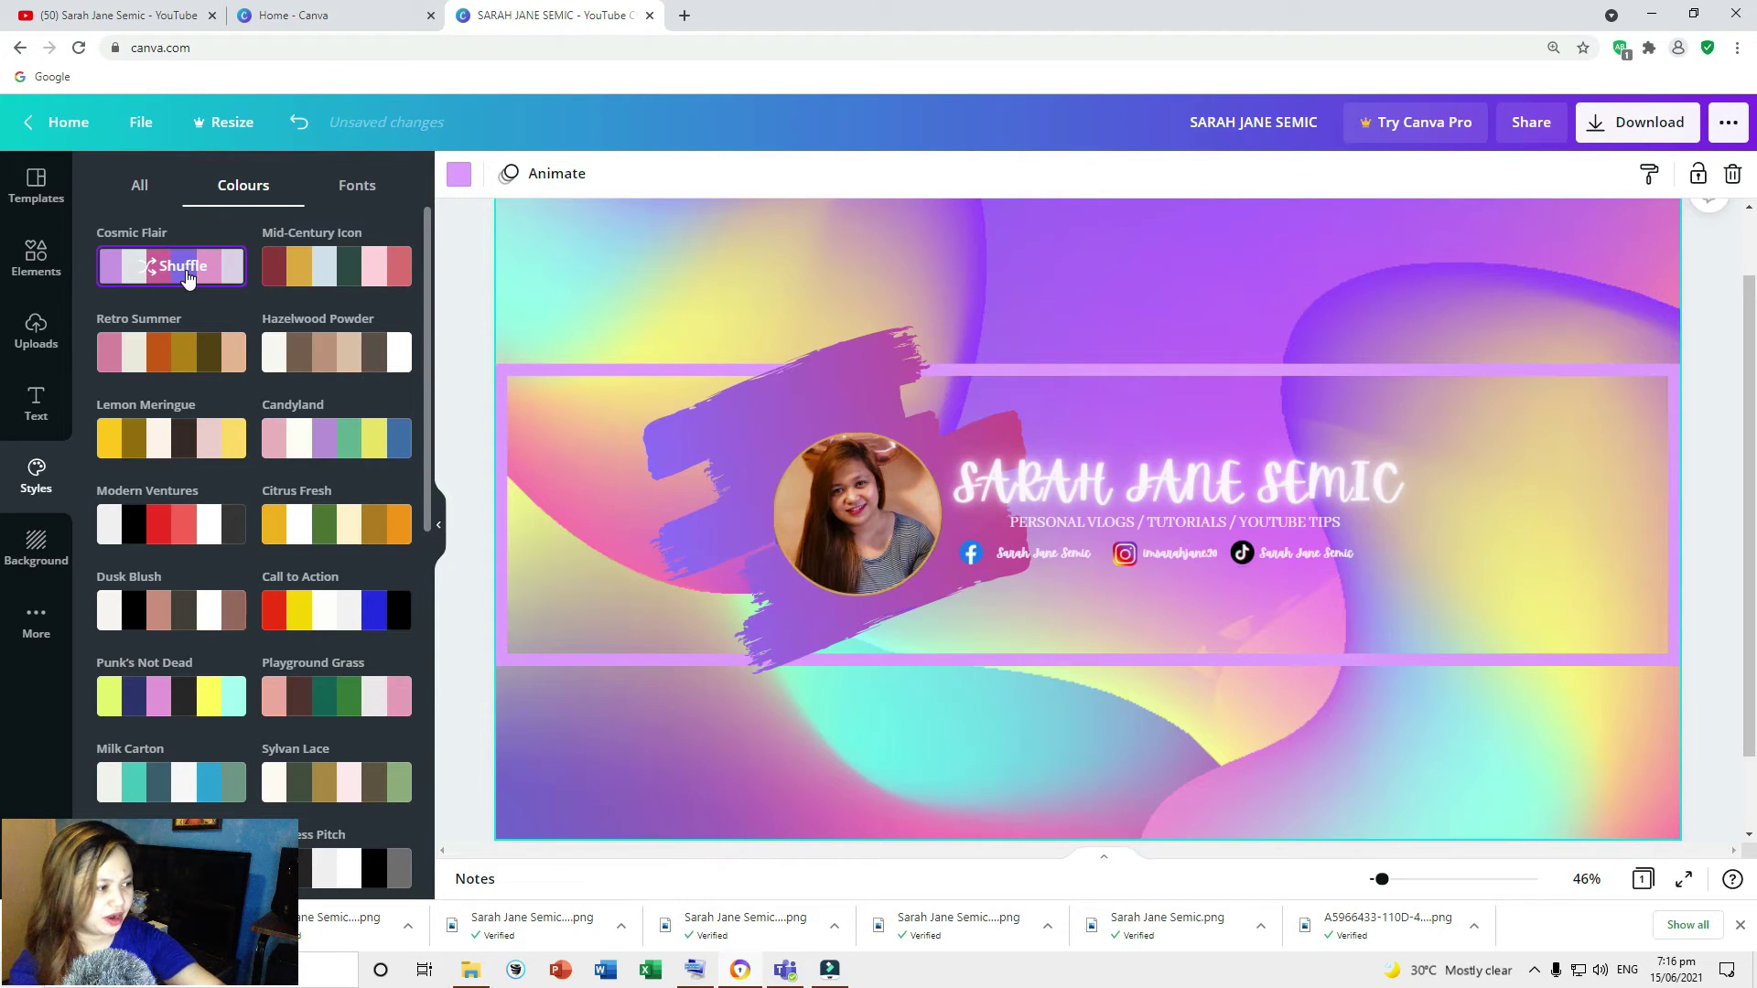
{"action": "left_click", "coordinate": [331, 268]}
{"action": "left_click", "coordinate": [331, 542]}
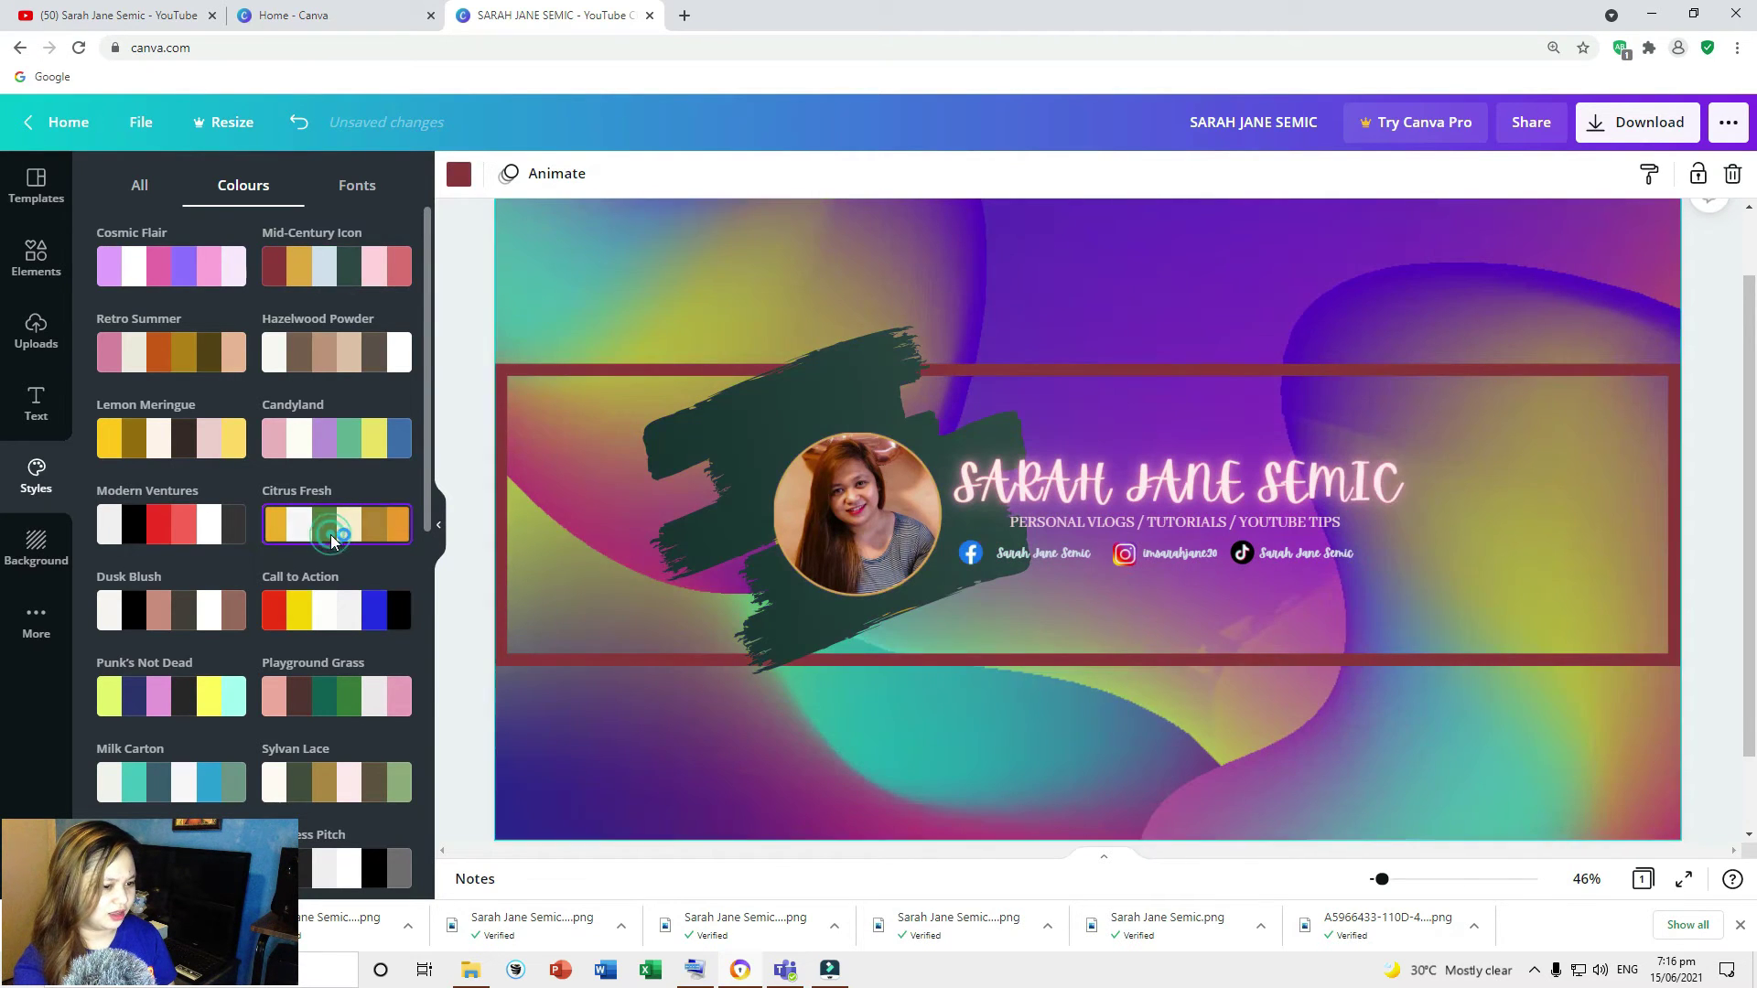
{"action": "left_click", "coordinate": [134, 444]}
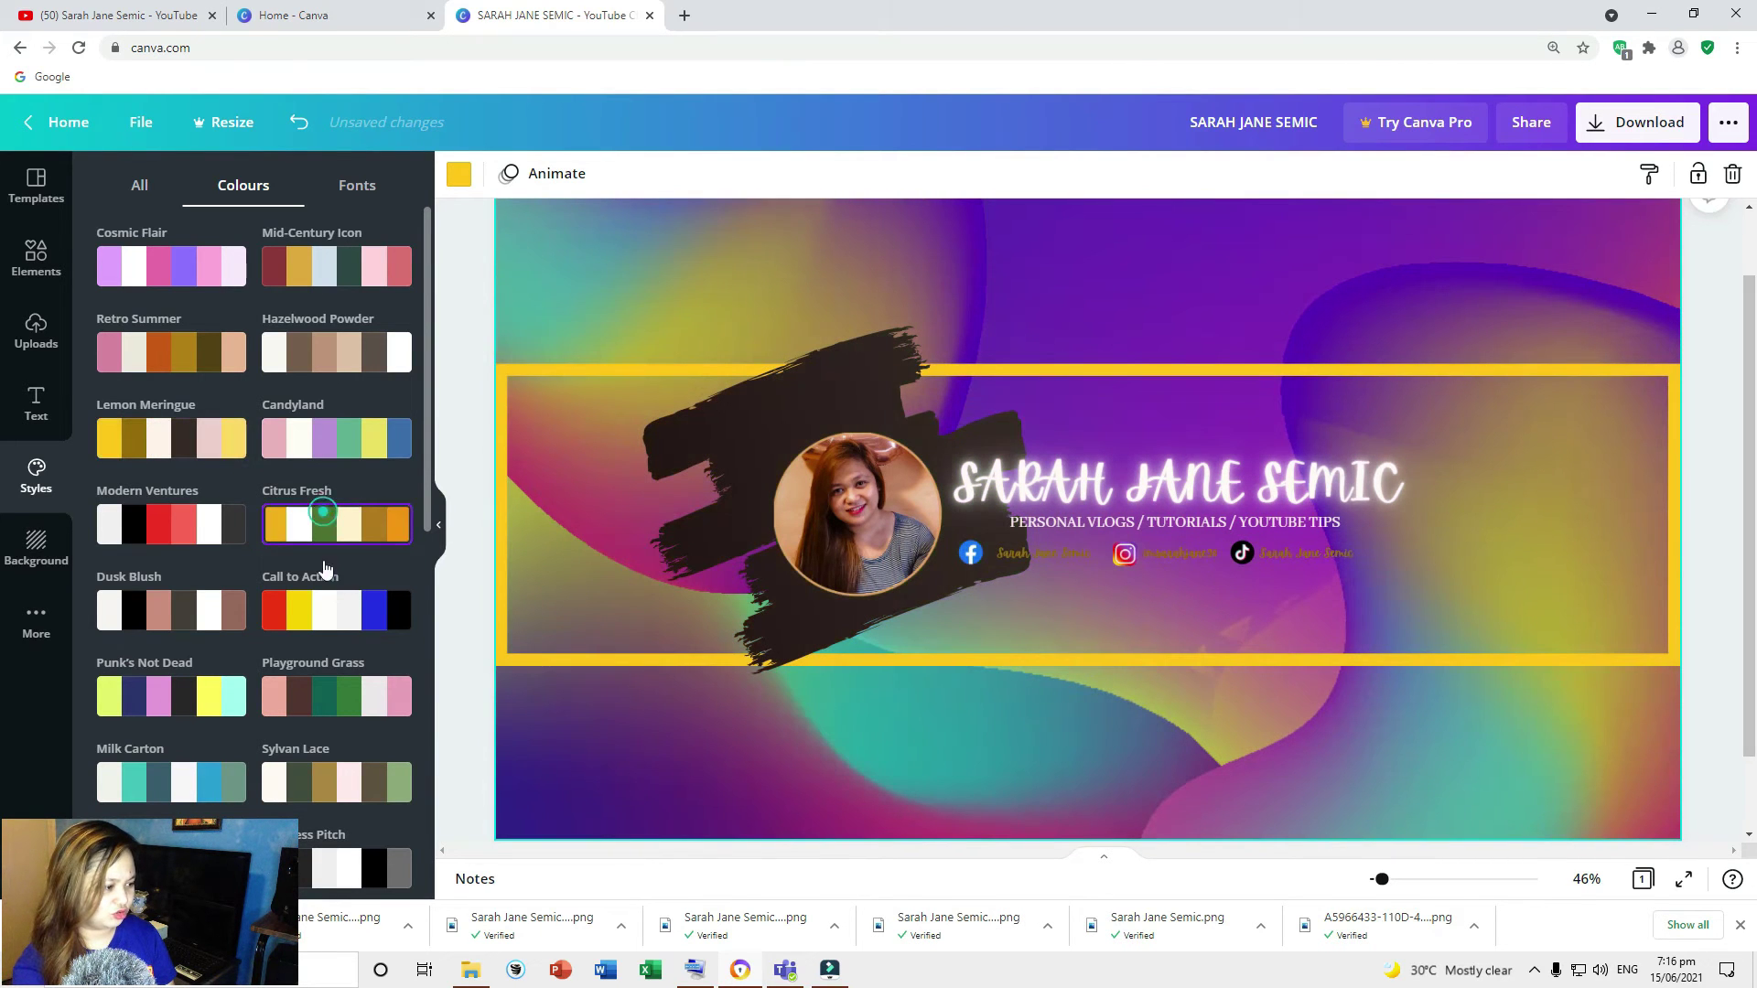
{"action": "left_click", "coordinate": [335, 613]}
{"action": "left_click", "coordinate": [139, 699]}
{"action": "left_click", "coordinate": [155, 790]}
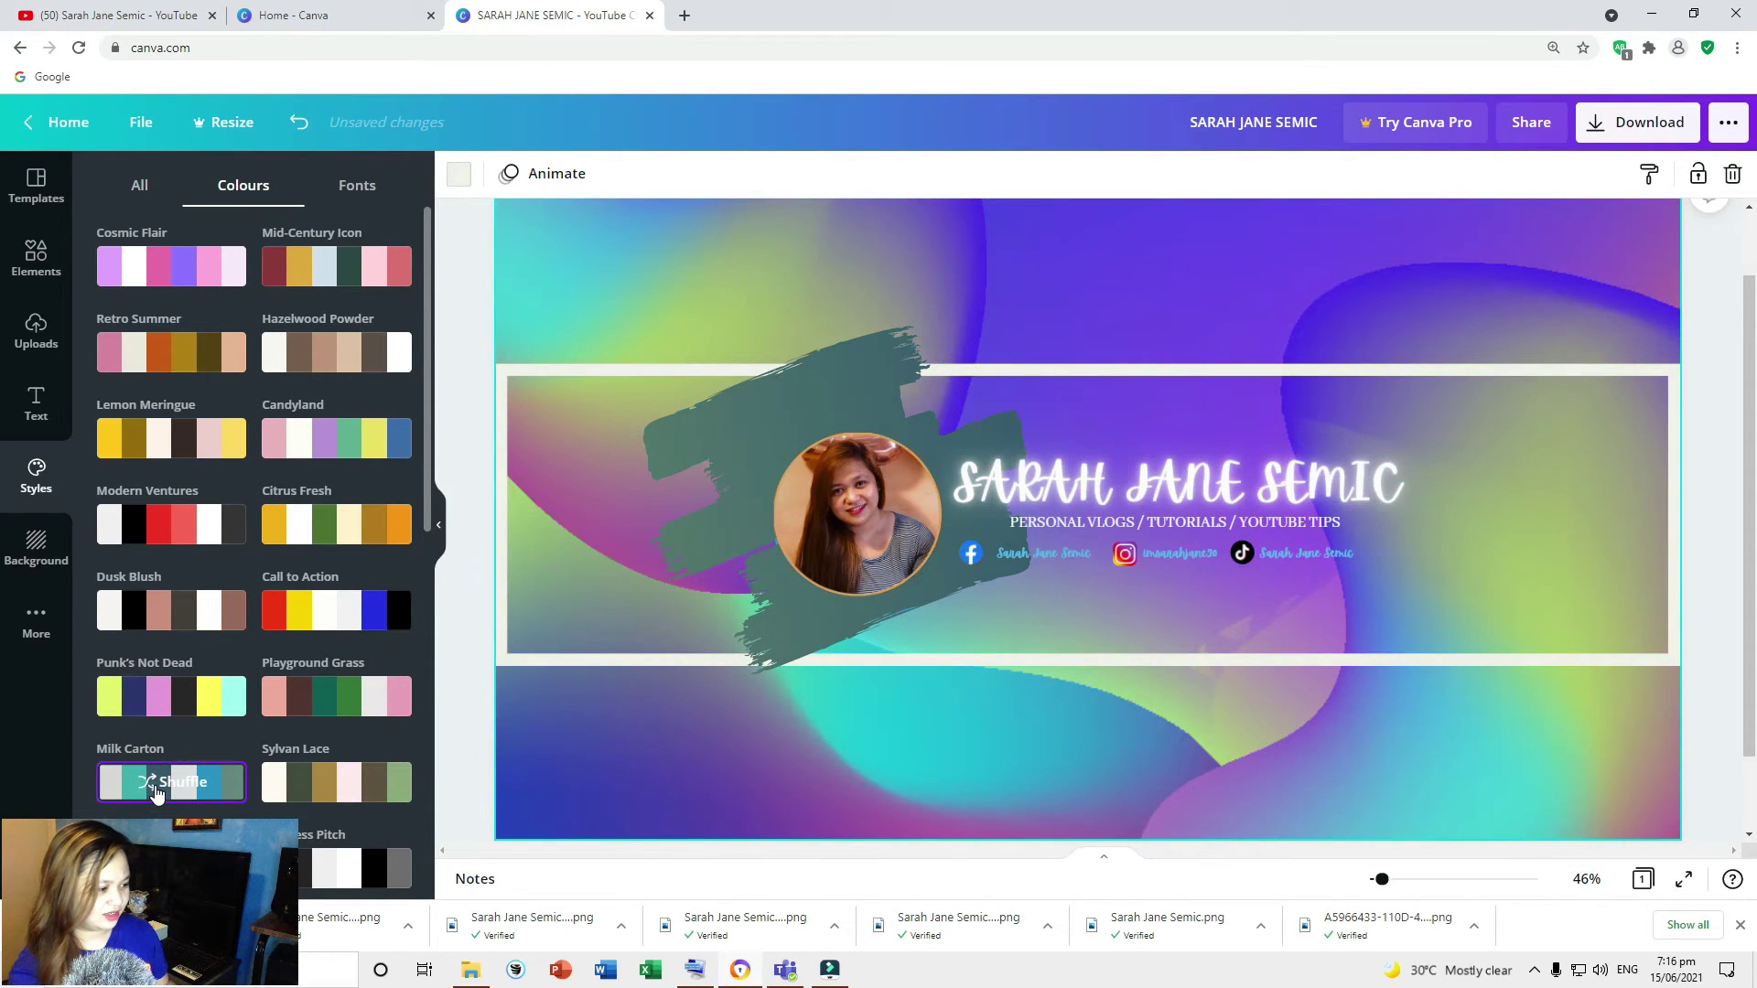
{"action": "left_click", "coordinate": [160, 700]}
{"action": "left_click", "coordinate": [161, 700]}
{"action": "left_click", "coordinate": [891, 495]}
{"action": "key", "text": "ctrl+z"}
Nudge the brush stroke and slightly shrink the headline and tagline group.
{"action": "left_click_drag", "start_coordinate": [789, 626], "coordinate": [792, 623]}
{"action": "left_click", "coordinate": [1176, 483]}
{"action": "left_click_drag", "start_coordinate": [1420, 538], "coordinate": [1404, 533]}
Reduce the white frame's height by moving its lower and upper edges inward around the portrait and text.
{"action": "left_click", "coordinate": [1088, 660]}
{"action": "left_click_drag", "start_coordinate": [1088, 666], "coordinate": [1088, 629]}
{"action": "left_click_drag", "start_coordinate": [1088, 365], "coordinate": [1090, 395]}
{"action": "left_click", "coordinate": [1307, 701]}
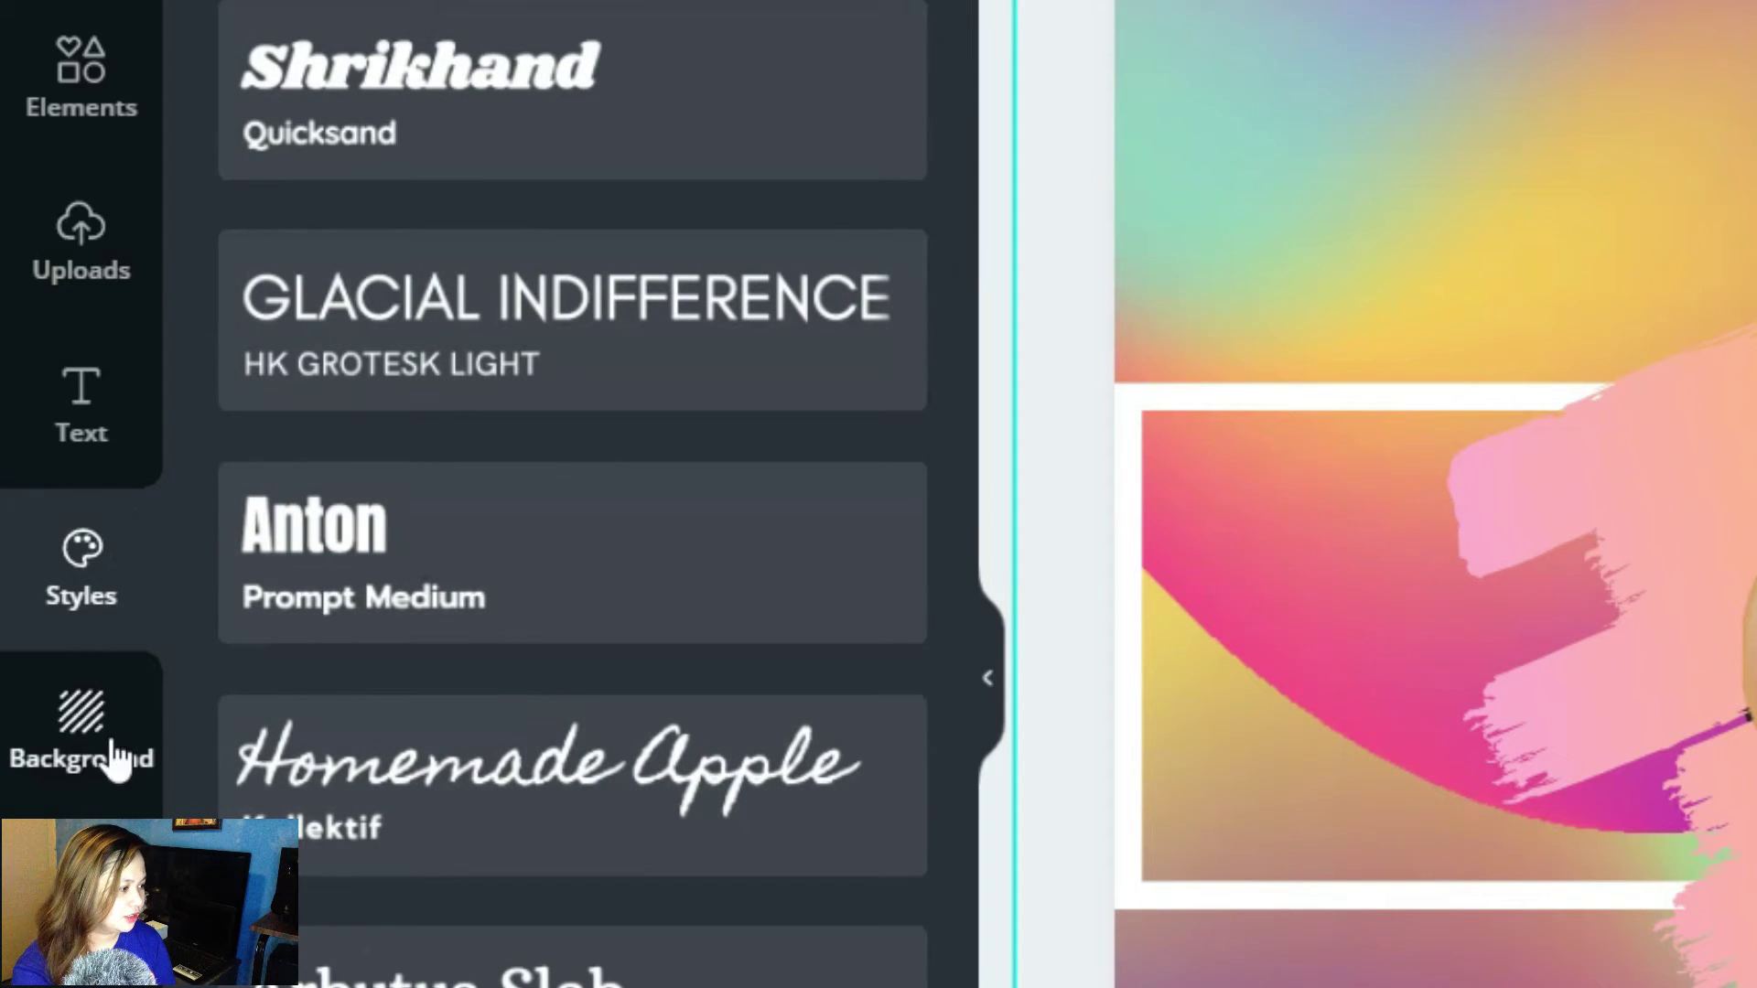
Try a gold, a pale yellow and a pink textured background behind the banner design.
{"action": "left_click", "coordinate": [36, 540]}
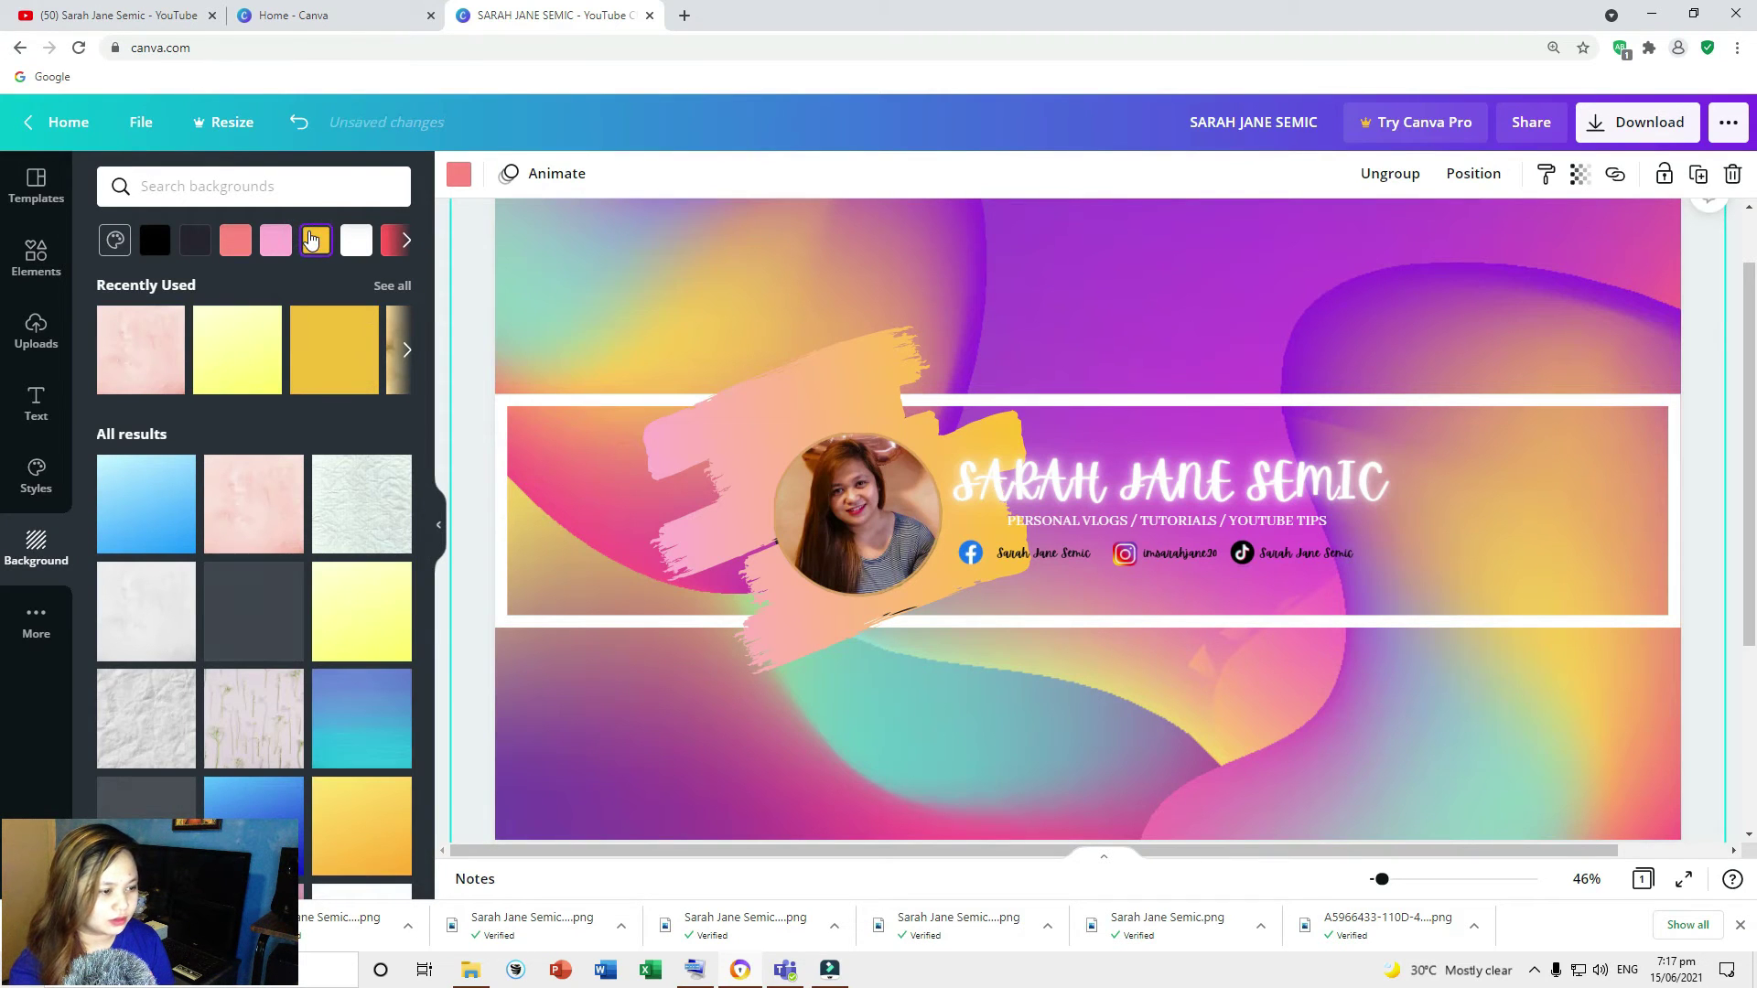
{"action": "left_click", "coordinate": [311, 240]}
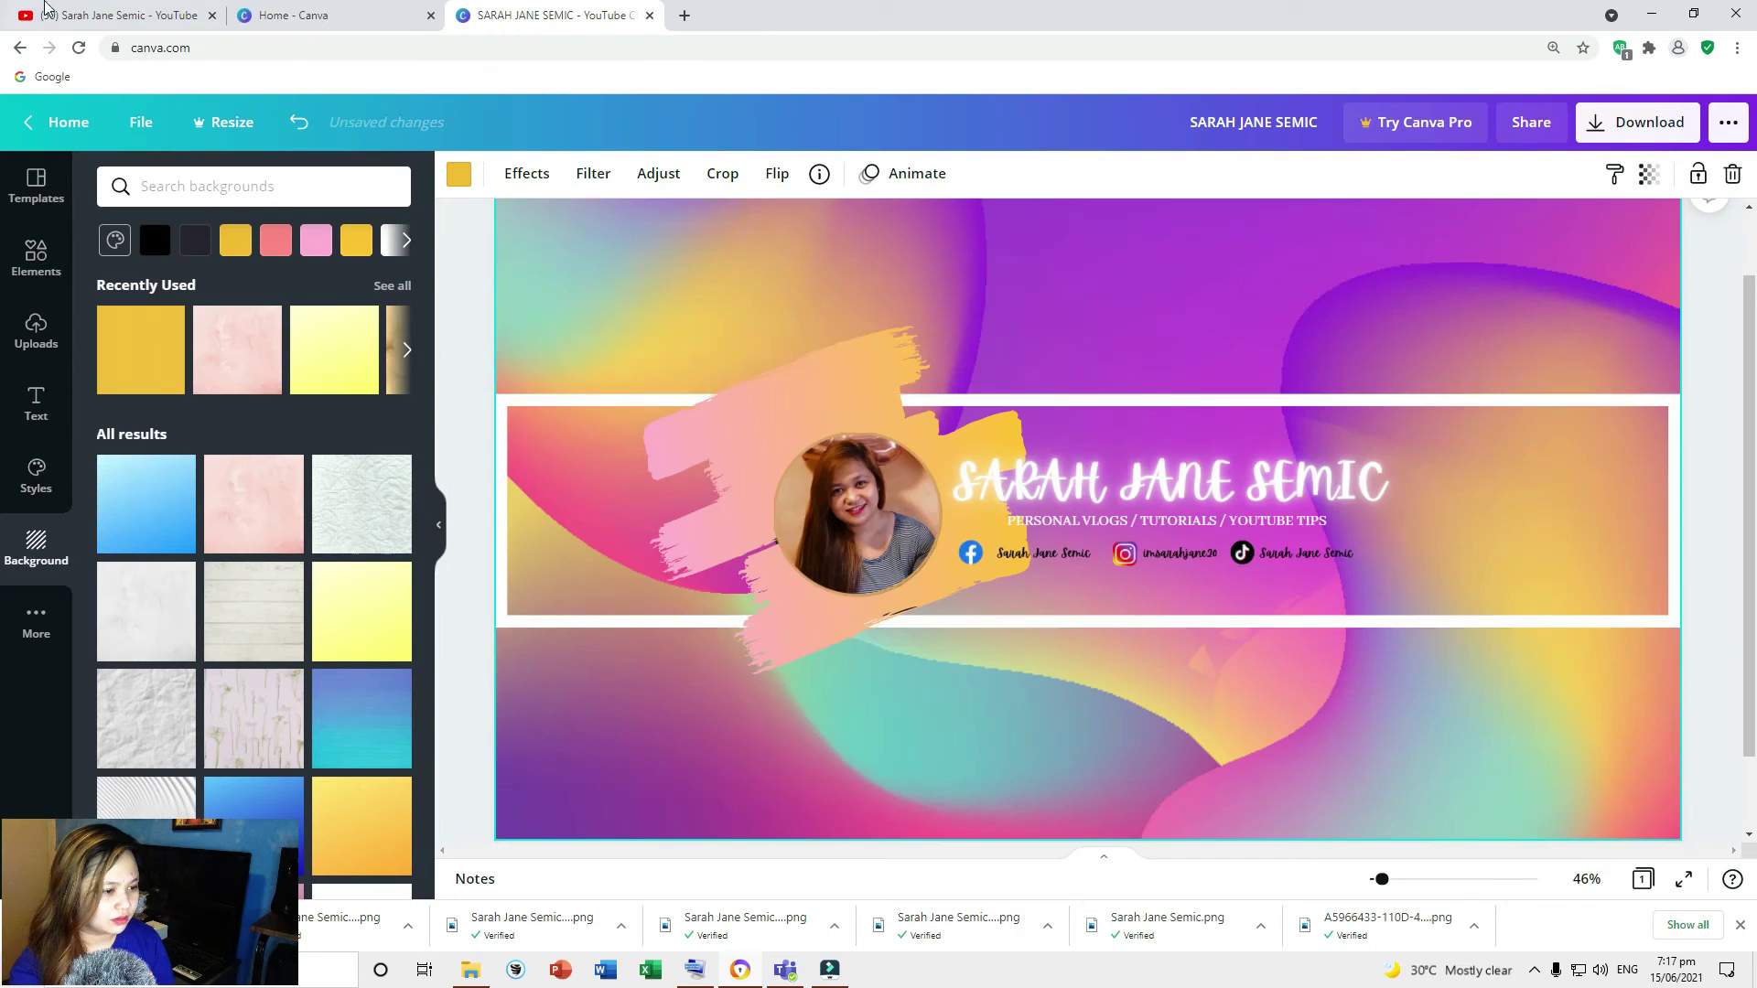
{"action": "left_click", "coordinate": [365, 625]}
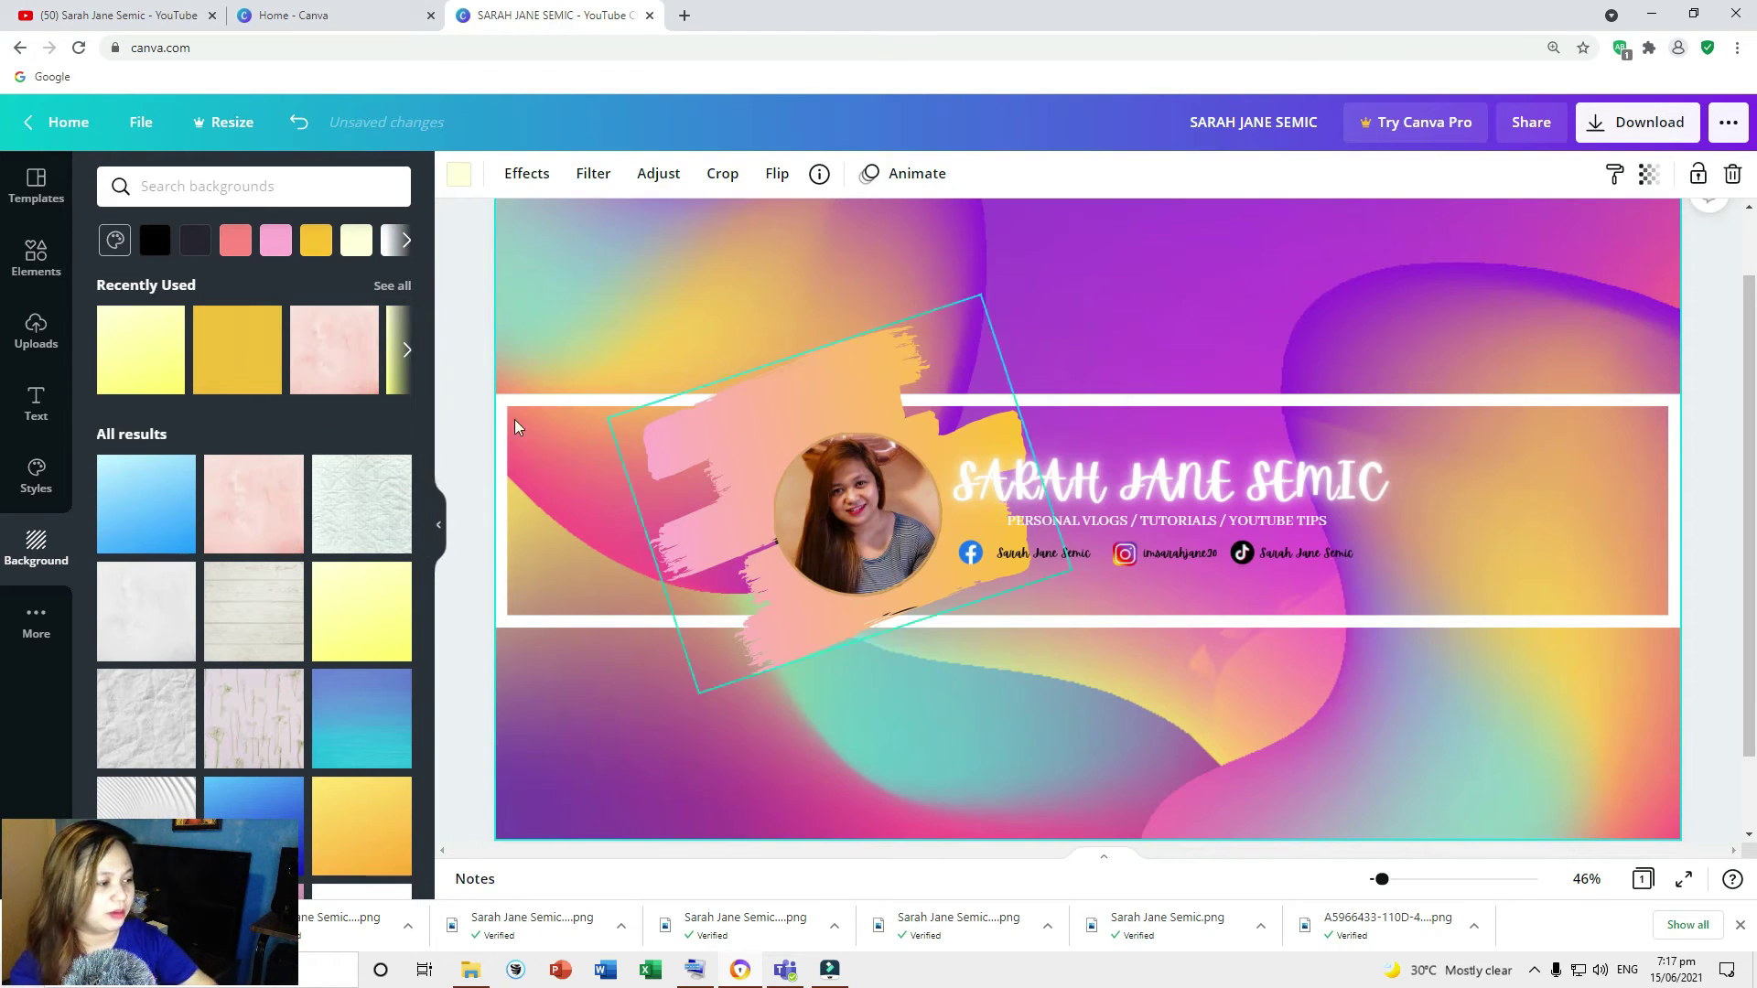
{"action": "left_click", "coordinate": [247, 503]}
{"action": "left_click", "coordinate": [458, 174]}
{"action": "left_click", "coordinate": [572, 284]}
{"action": "left_click", "coordinate": [35, 622]}
{"action": "left_click", "coordinate": [36, 186]}
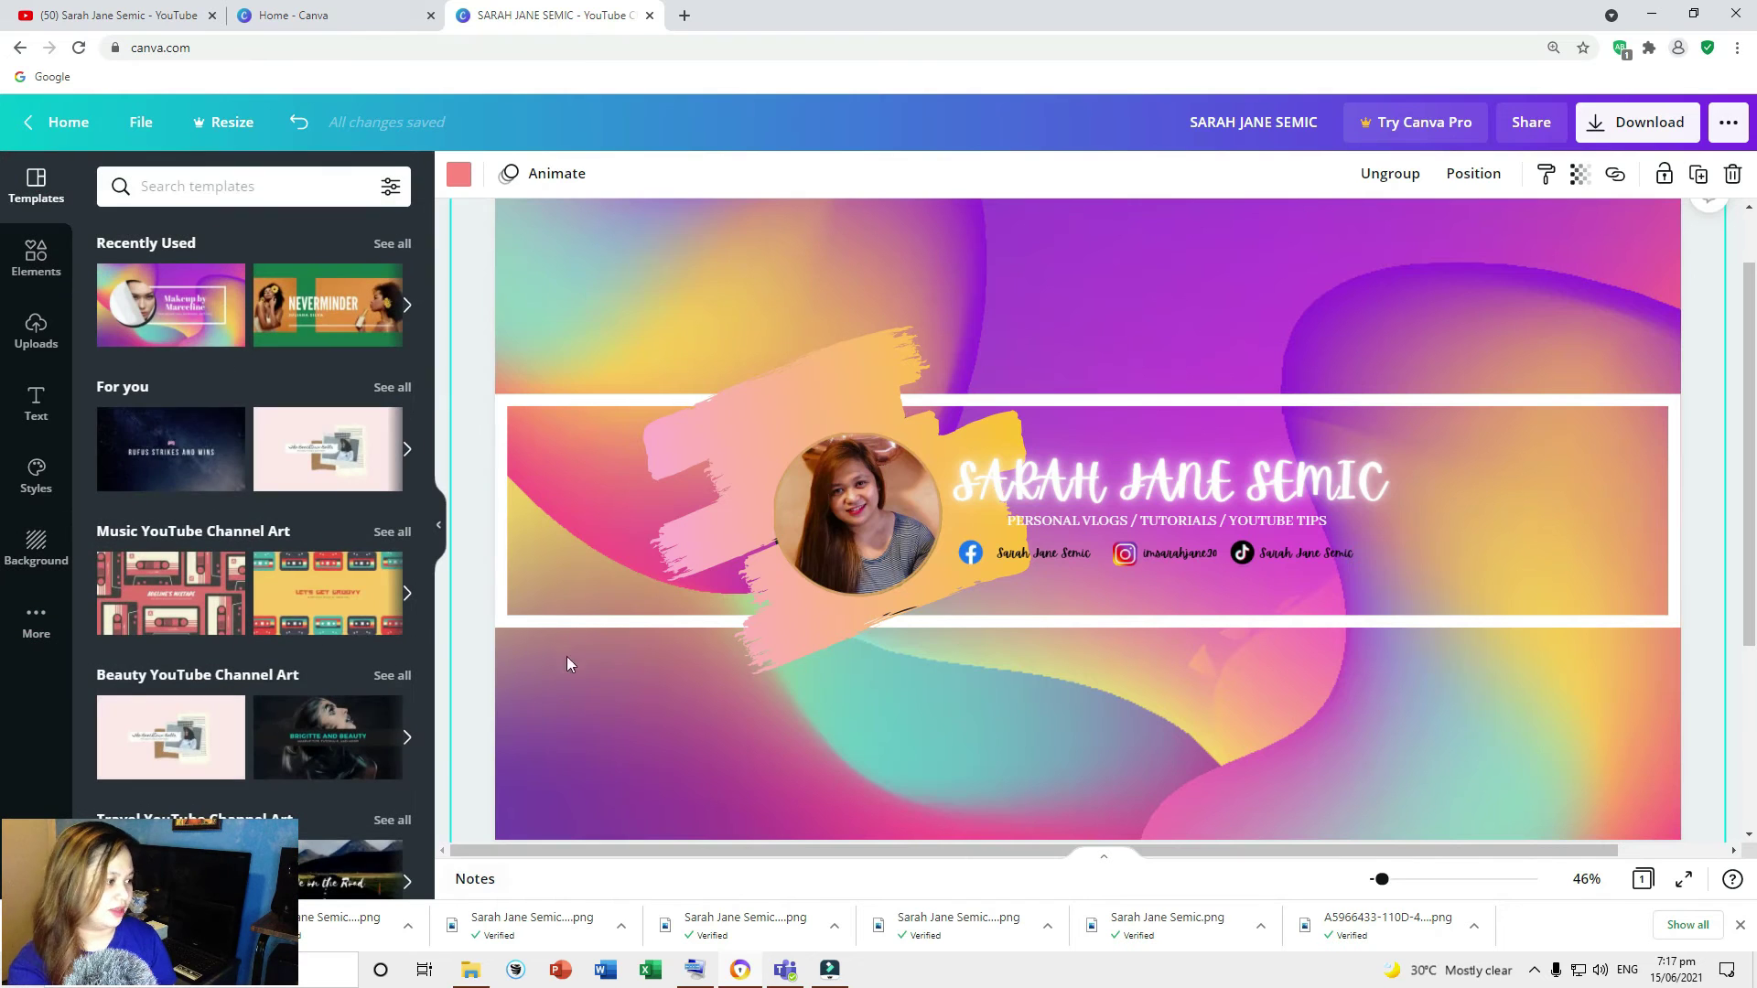
{"action": "left_click", "coordinate": [510, 175]}
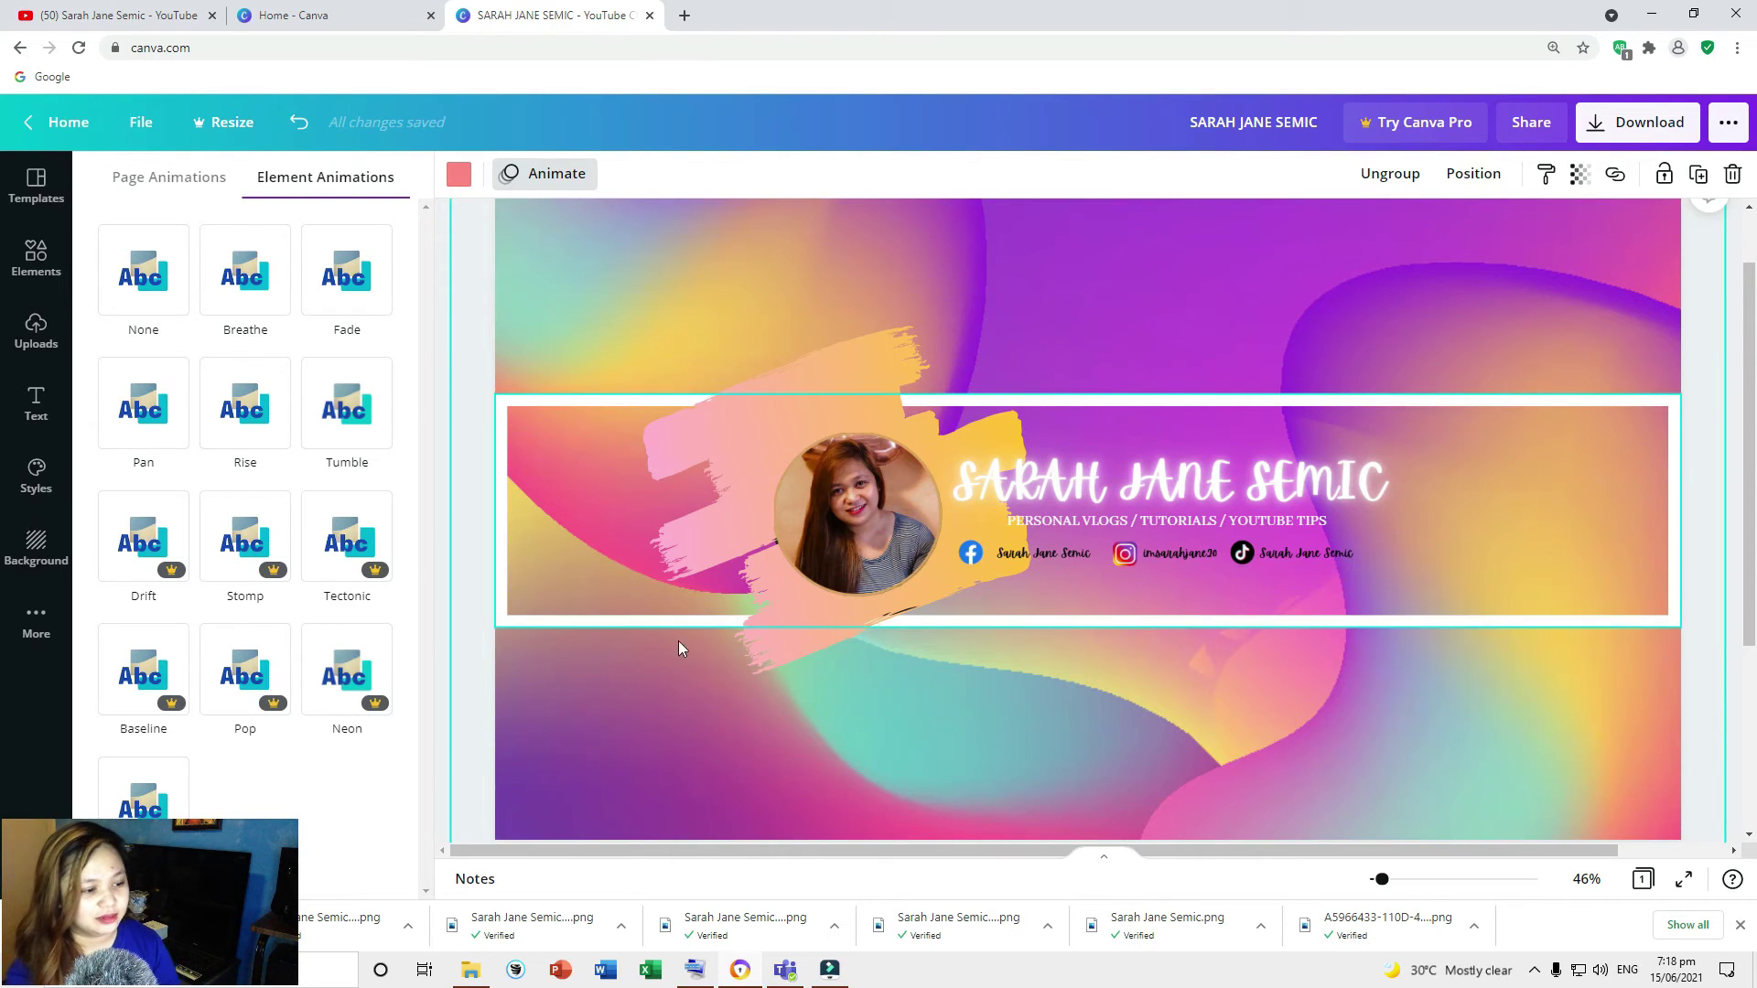
{"action": "left_click_drag", "start_coordinate": [805, 598], "coordinate": [805, 596]}
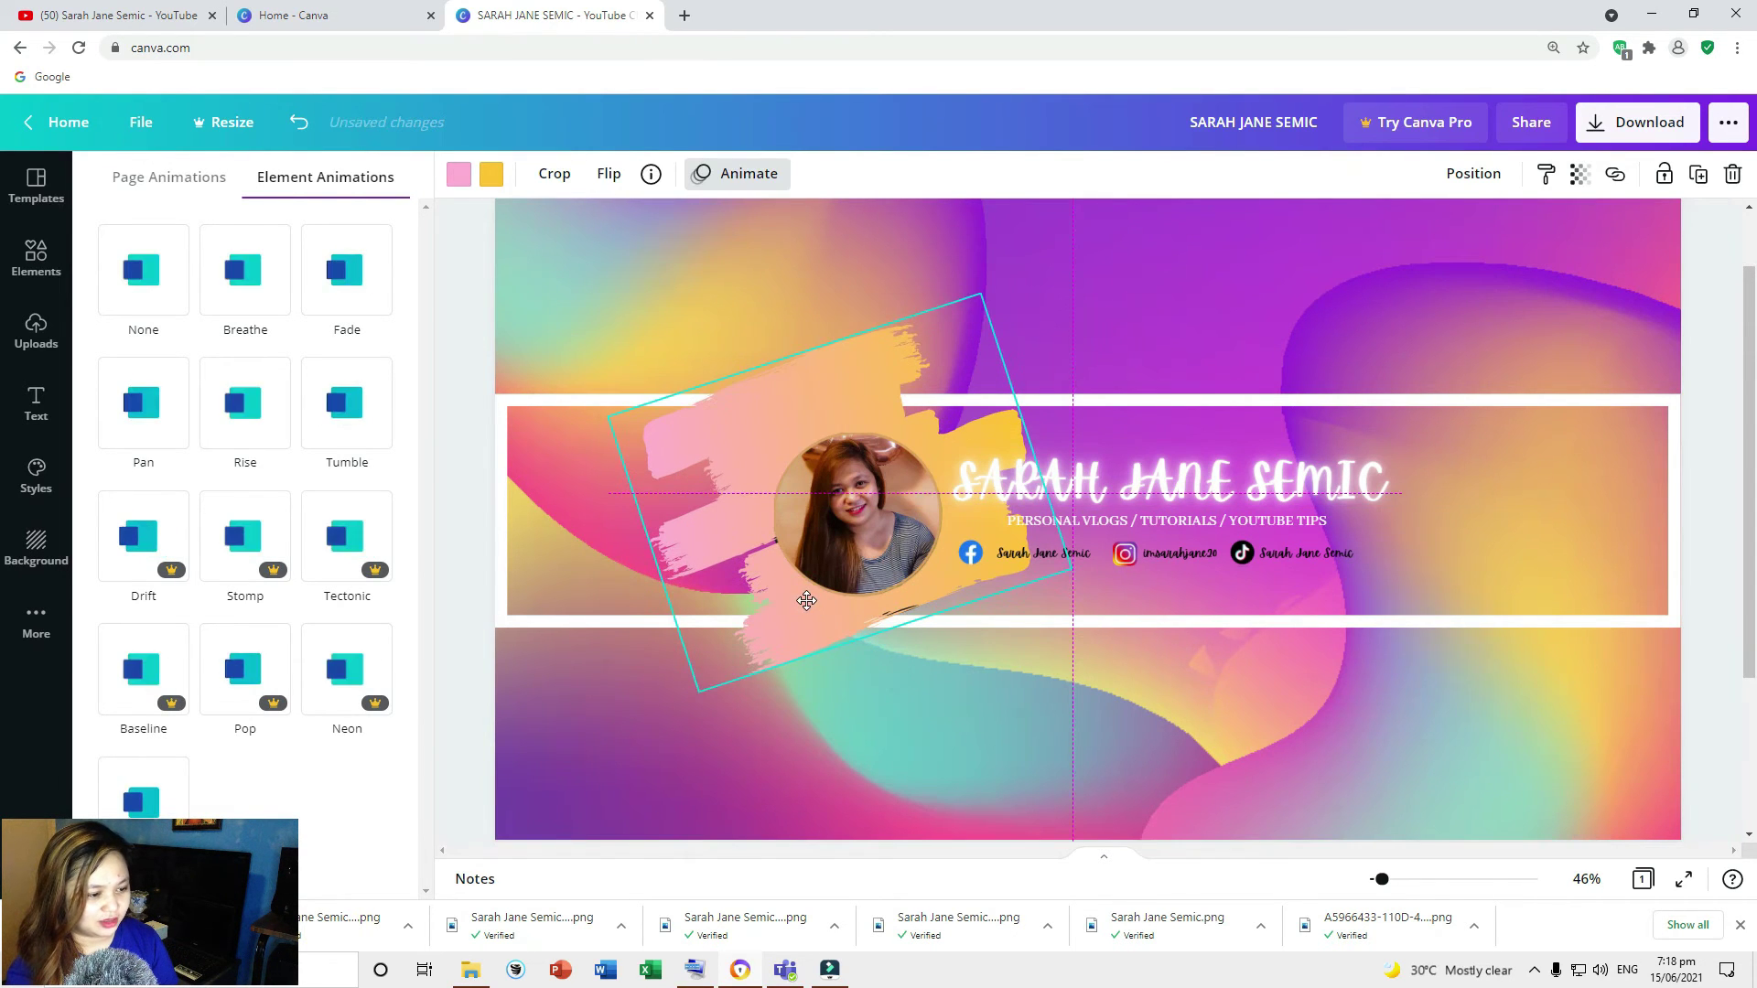
{"action": "left_click", "coordinate": [673, 286]}
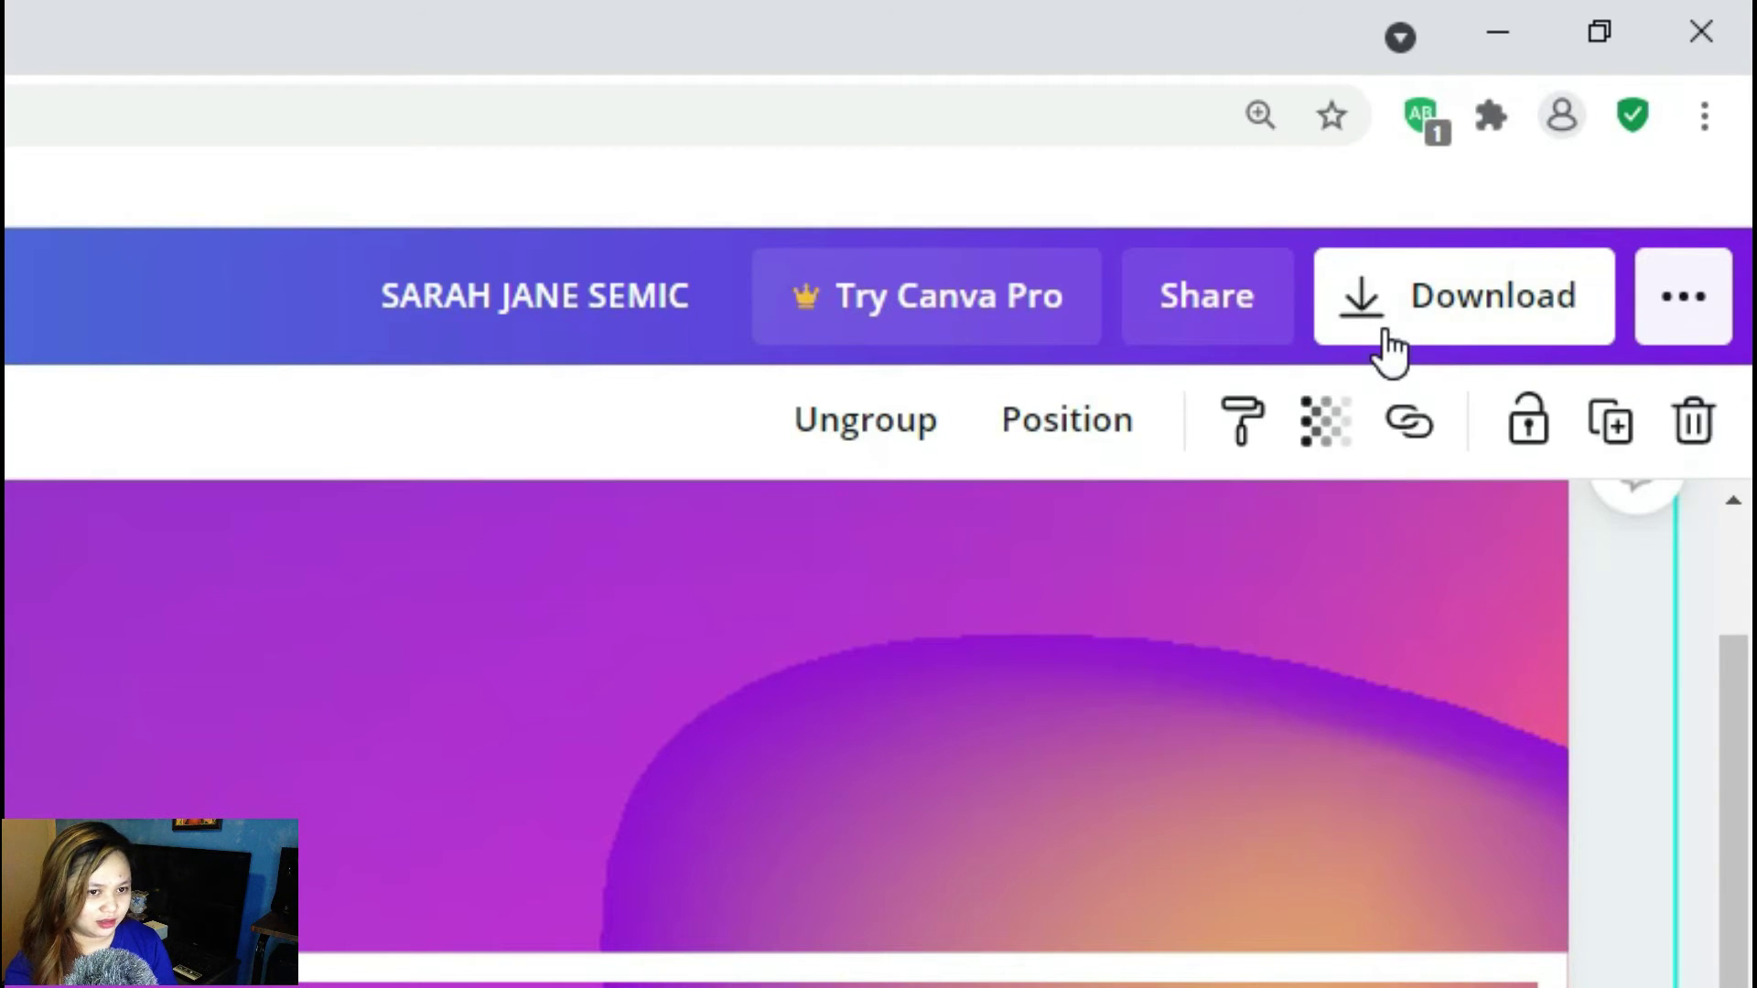
Download the finished banner as a PNG file and dismiss the download confirmation.
{"action": "left_click", "coordinate": [1388, 335]}
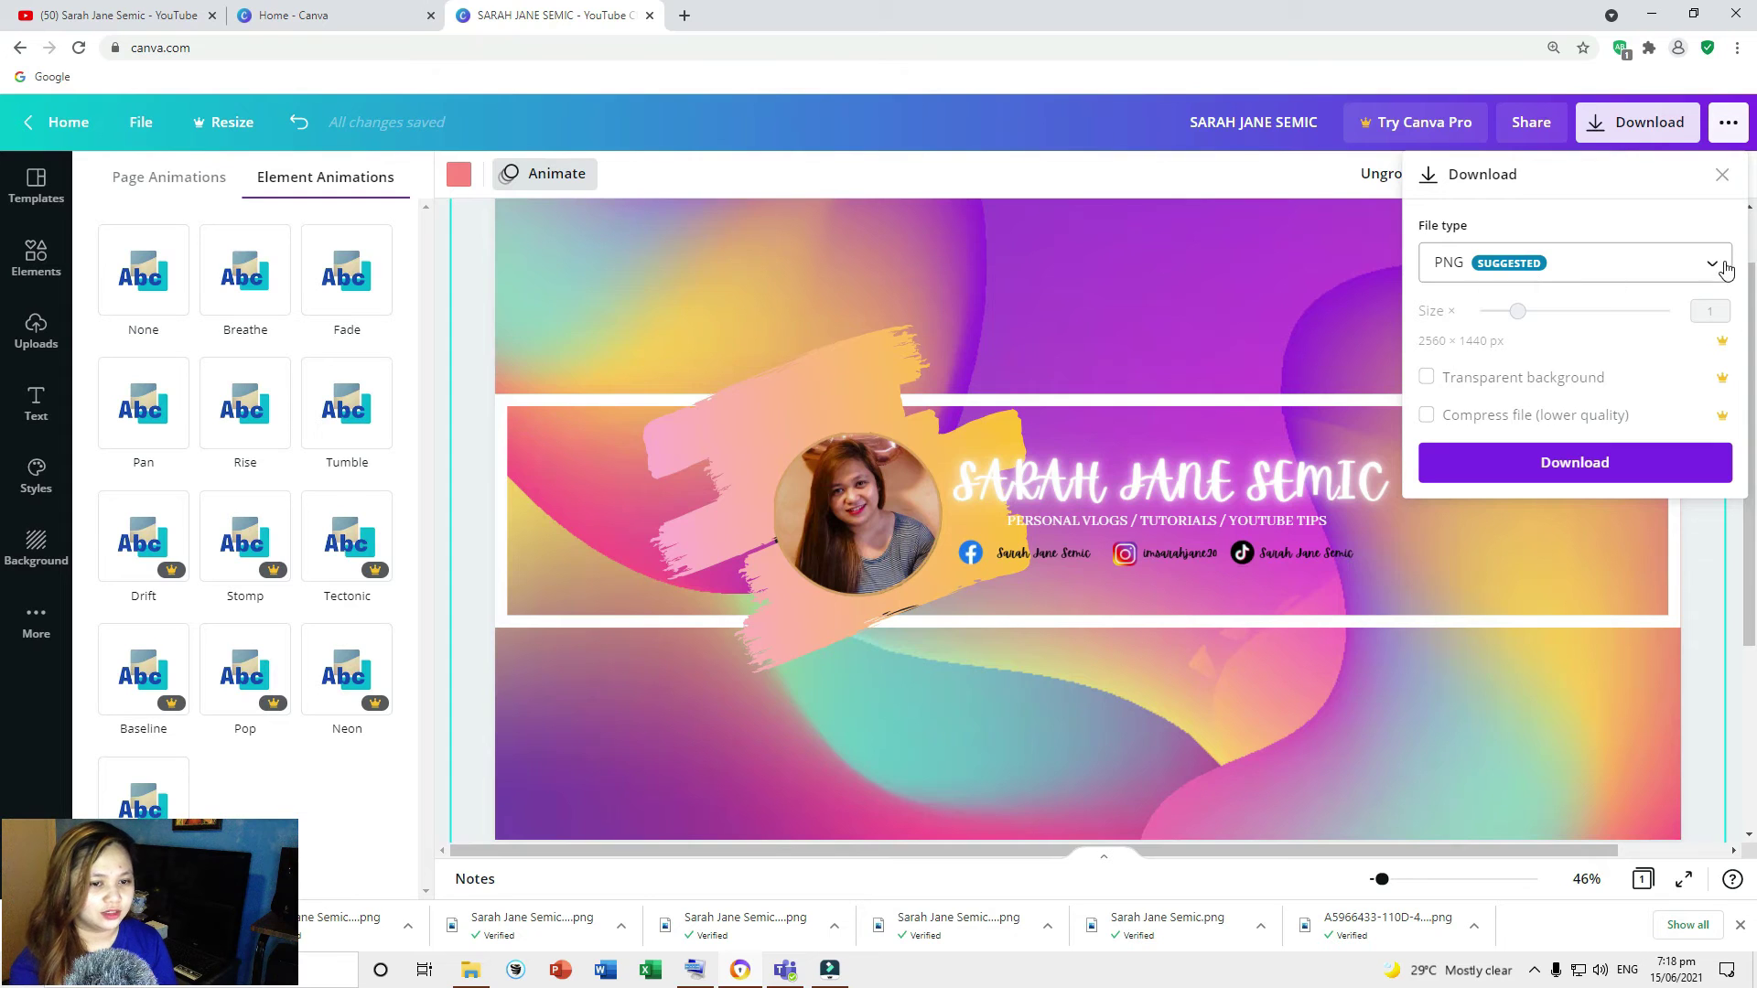
{"action": "left_click", "coordinate": [1126, 362]}
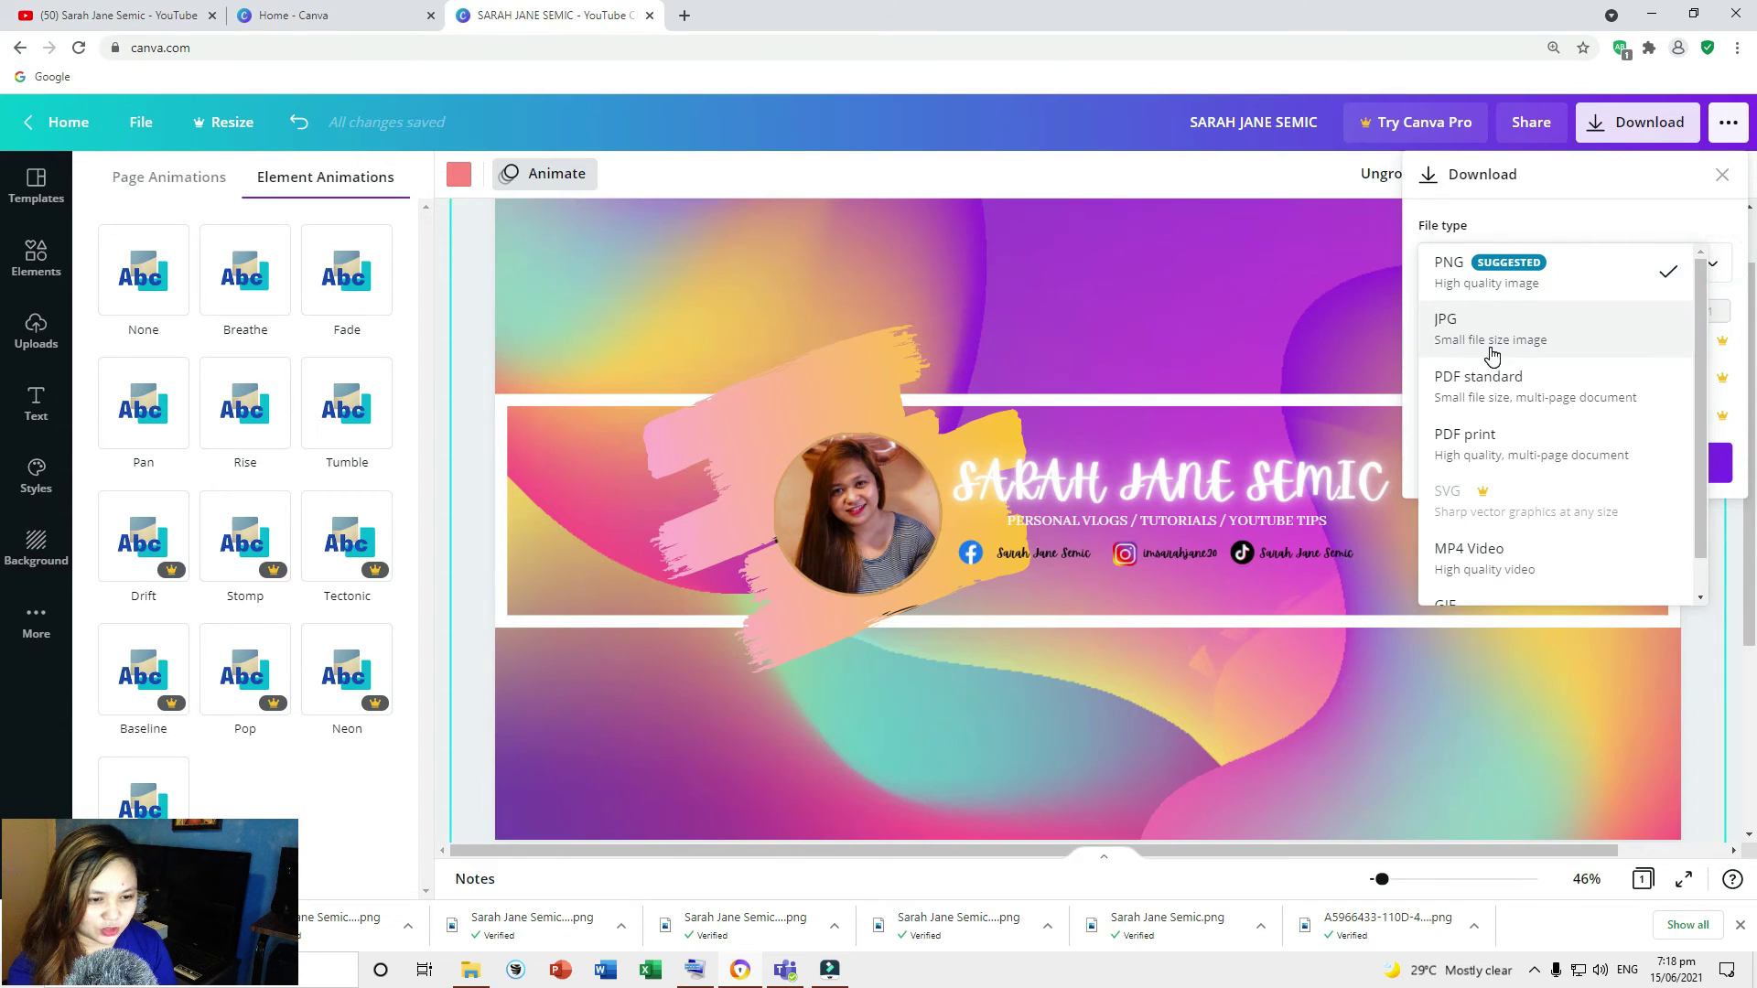
{"action": "left_click", "coordinate": [1454, 278]}
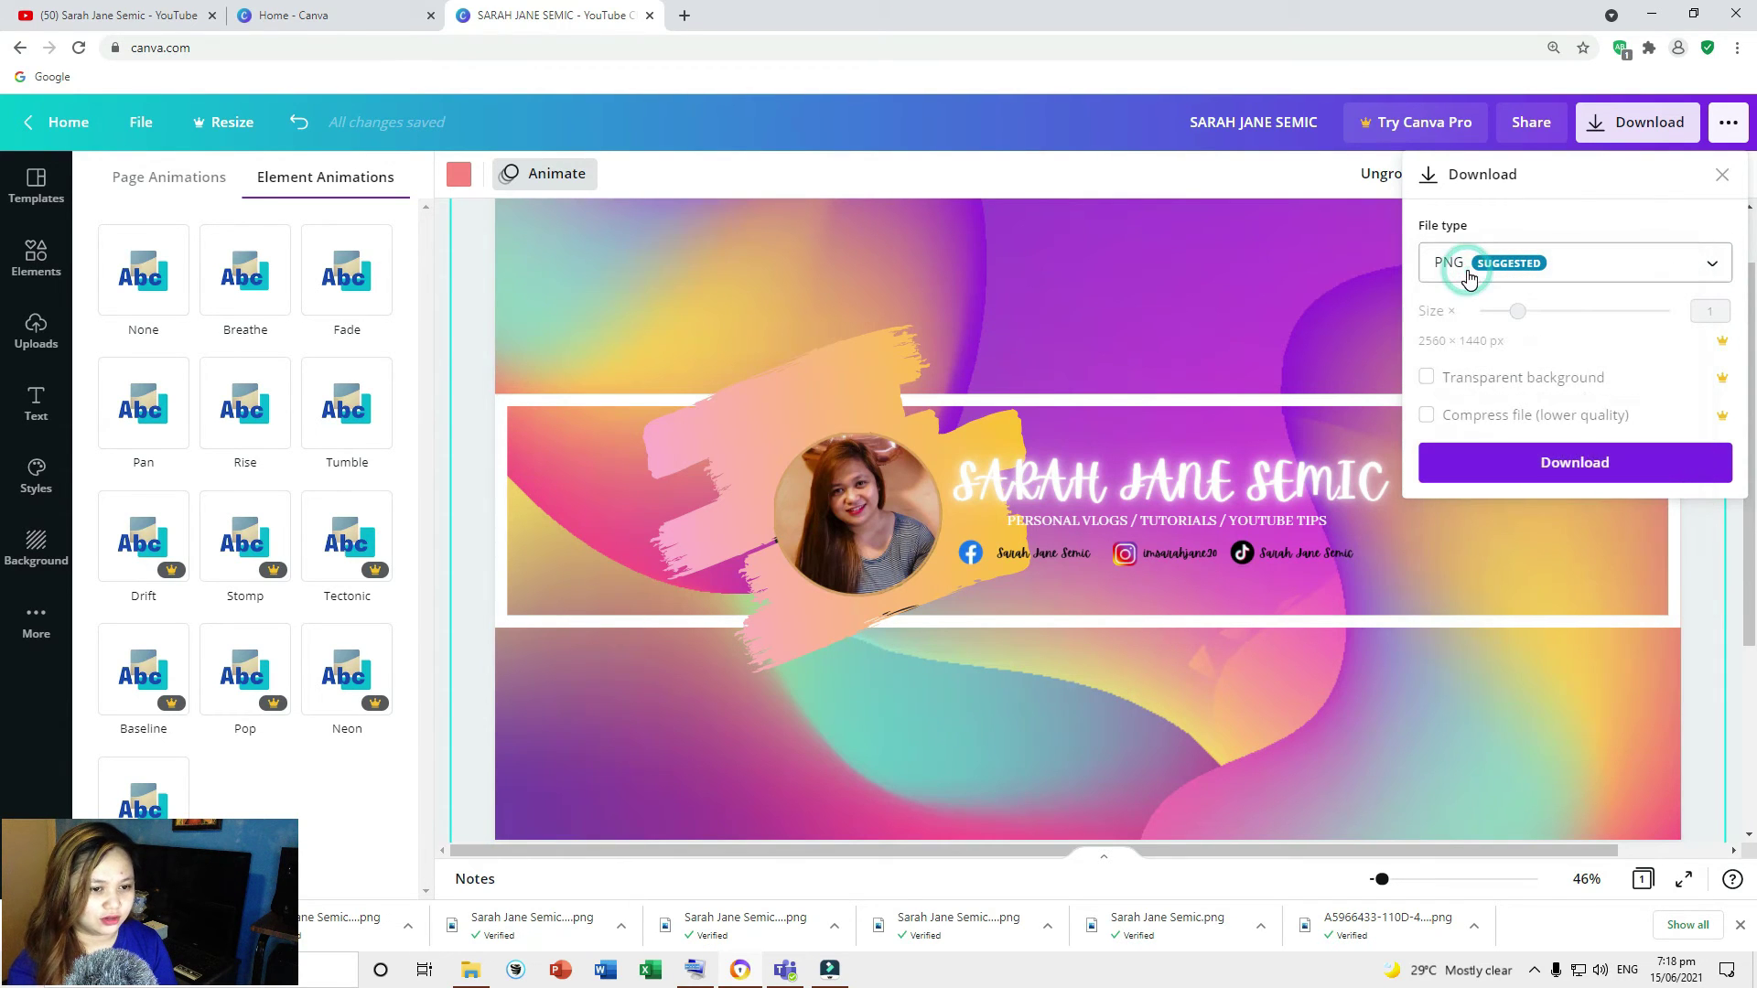
{"action": "left_click", "coordinate": [1471, 462]}
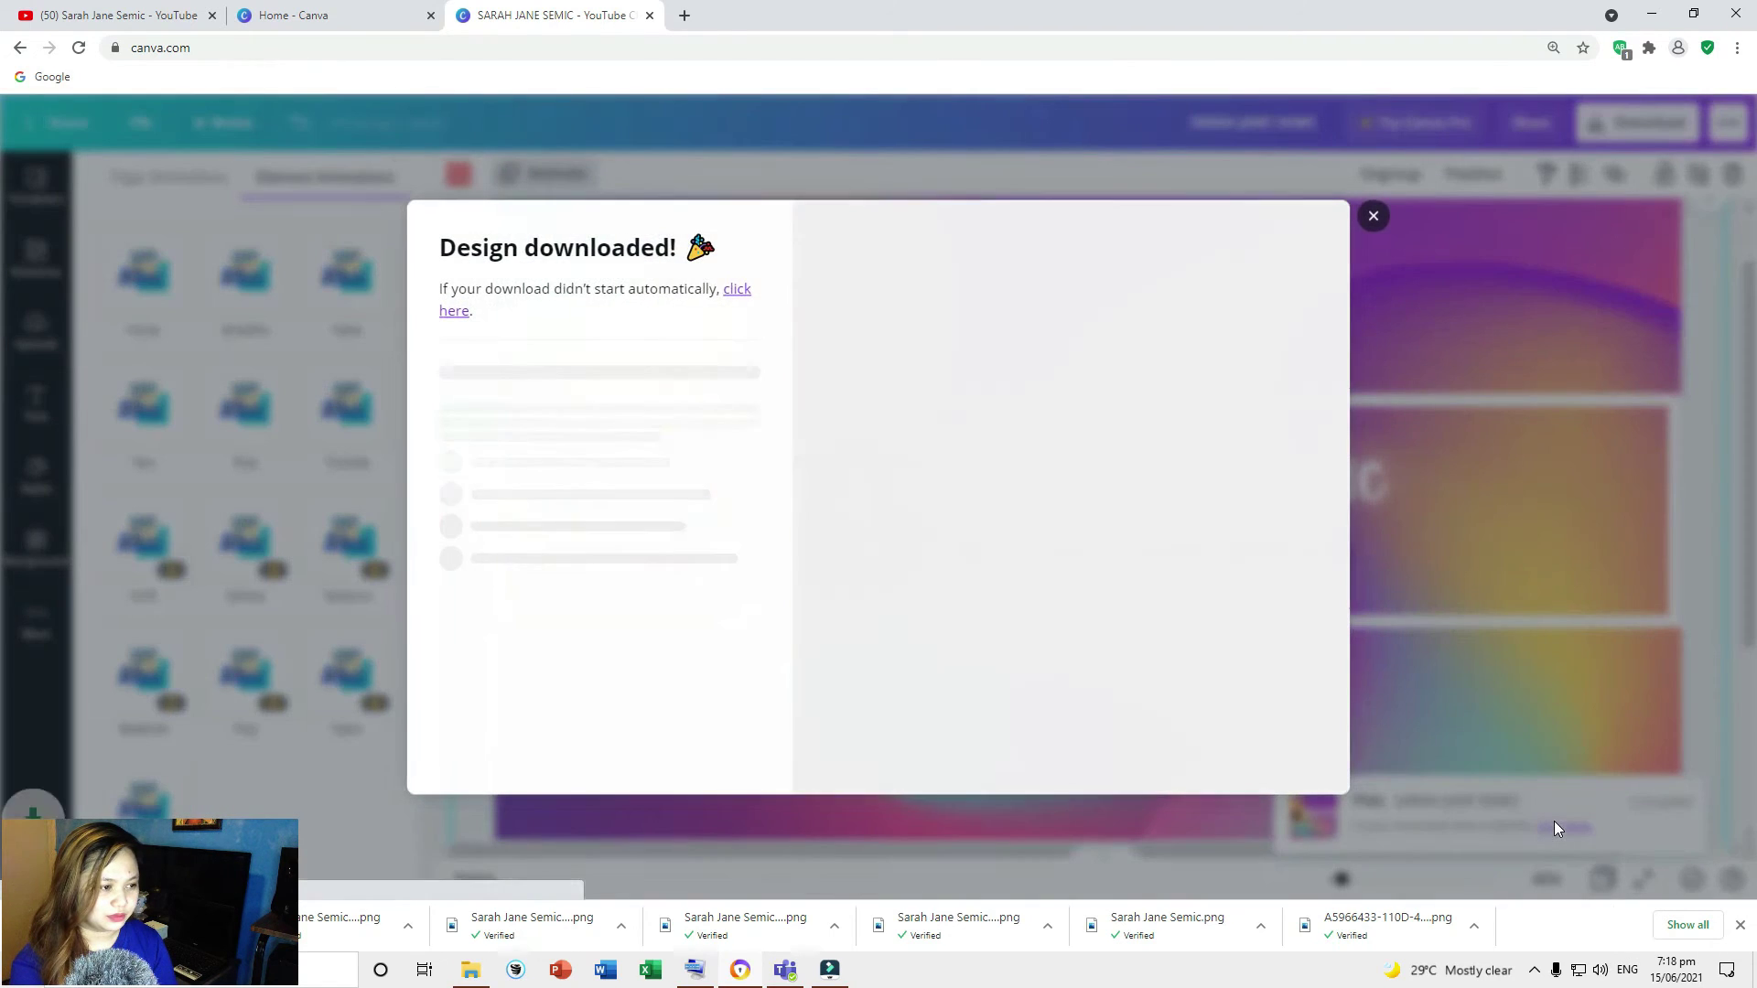
{"action": "left_click", "coordinate": [1375, 215]}
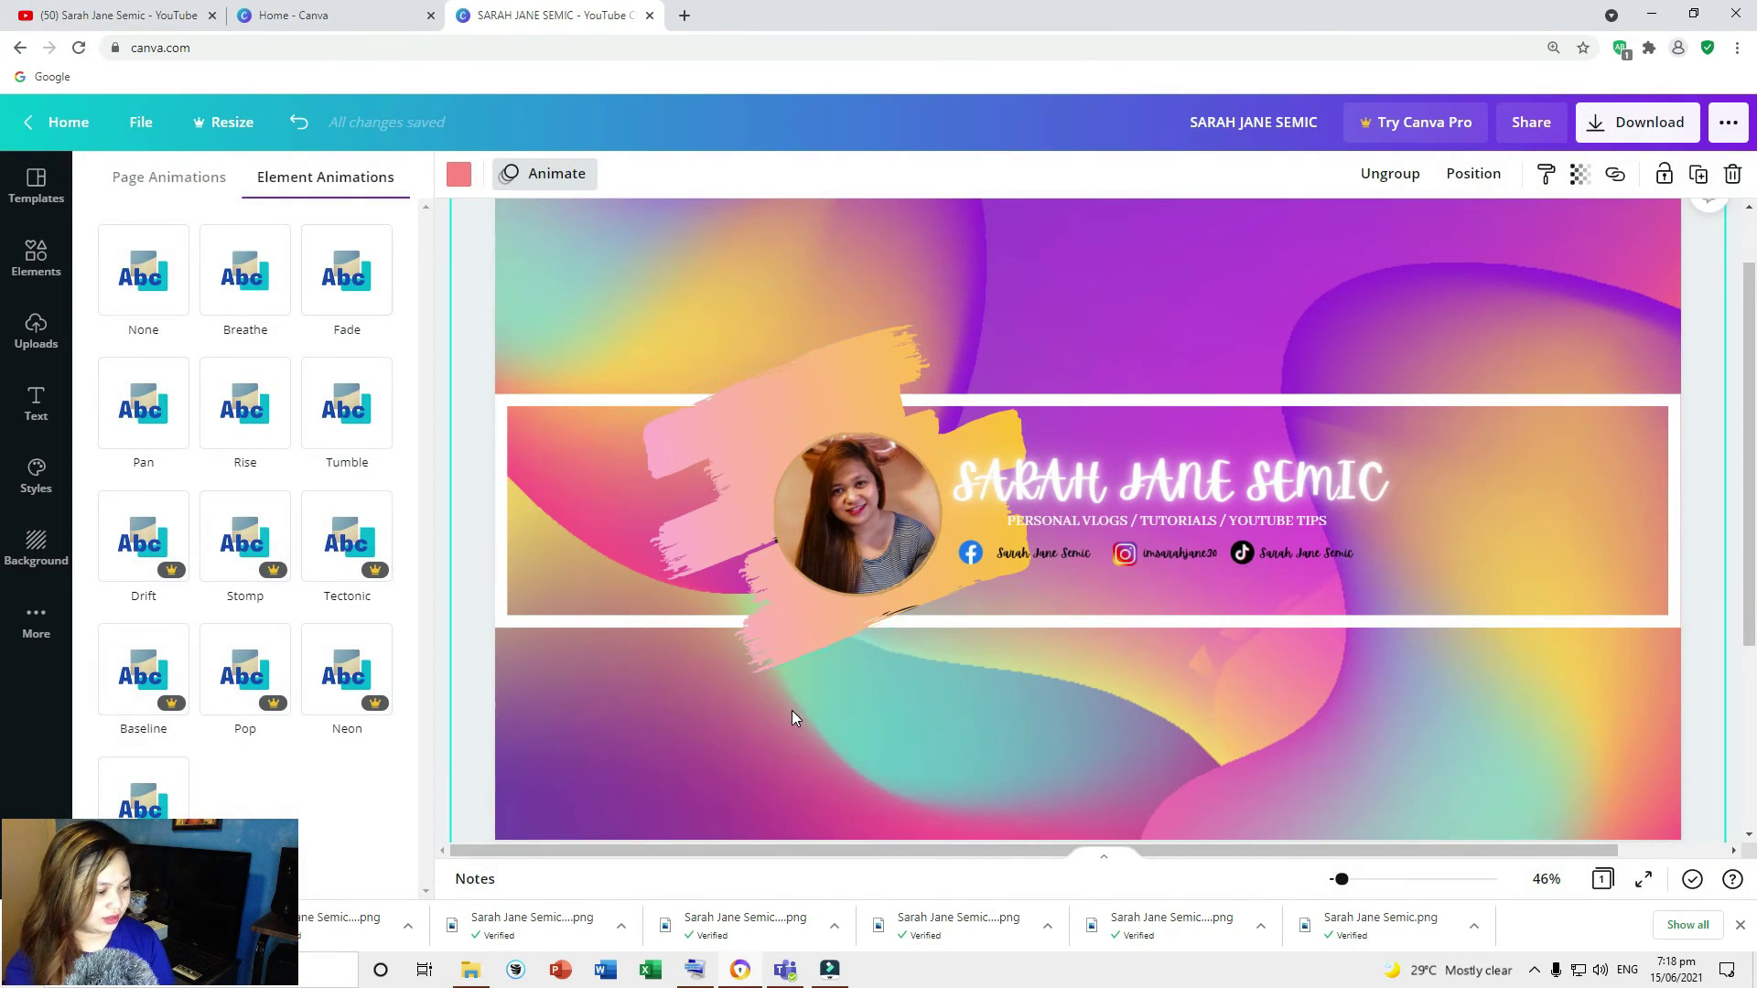
Switch to YouTube, replace the channel's banner image with the newly downloaded banner from Downloads, and publish the change.
{"action": "left_click", "coordinate": [101, 15]}
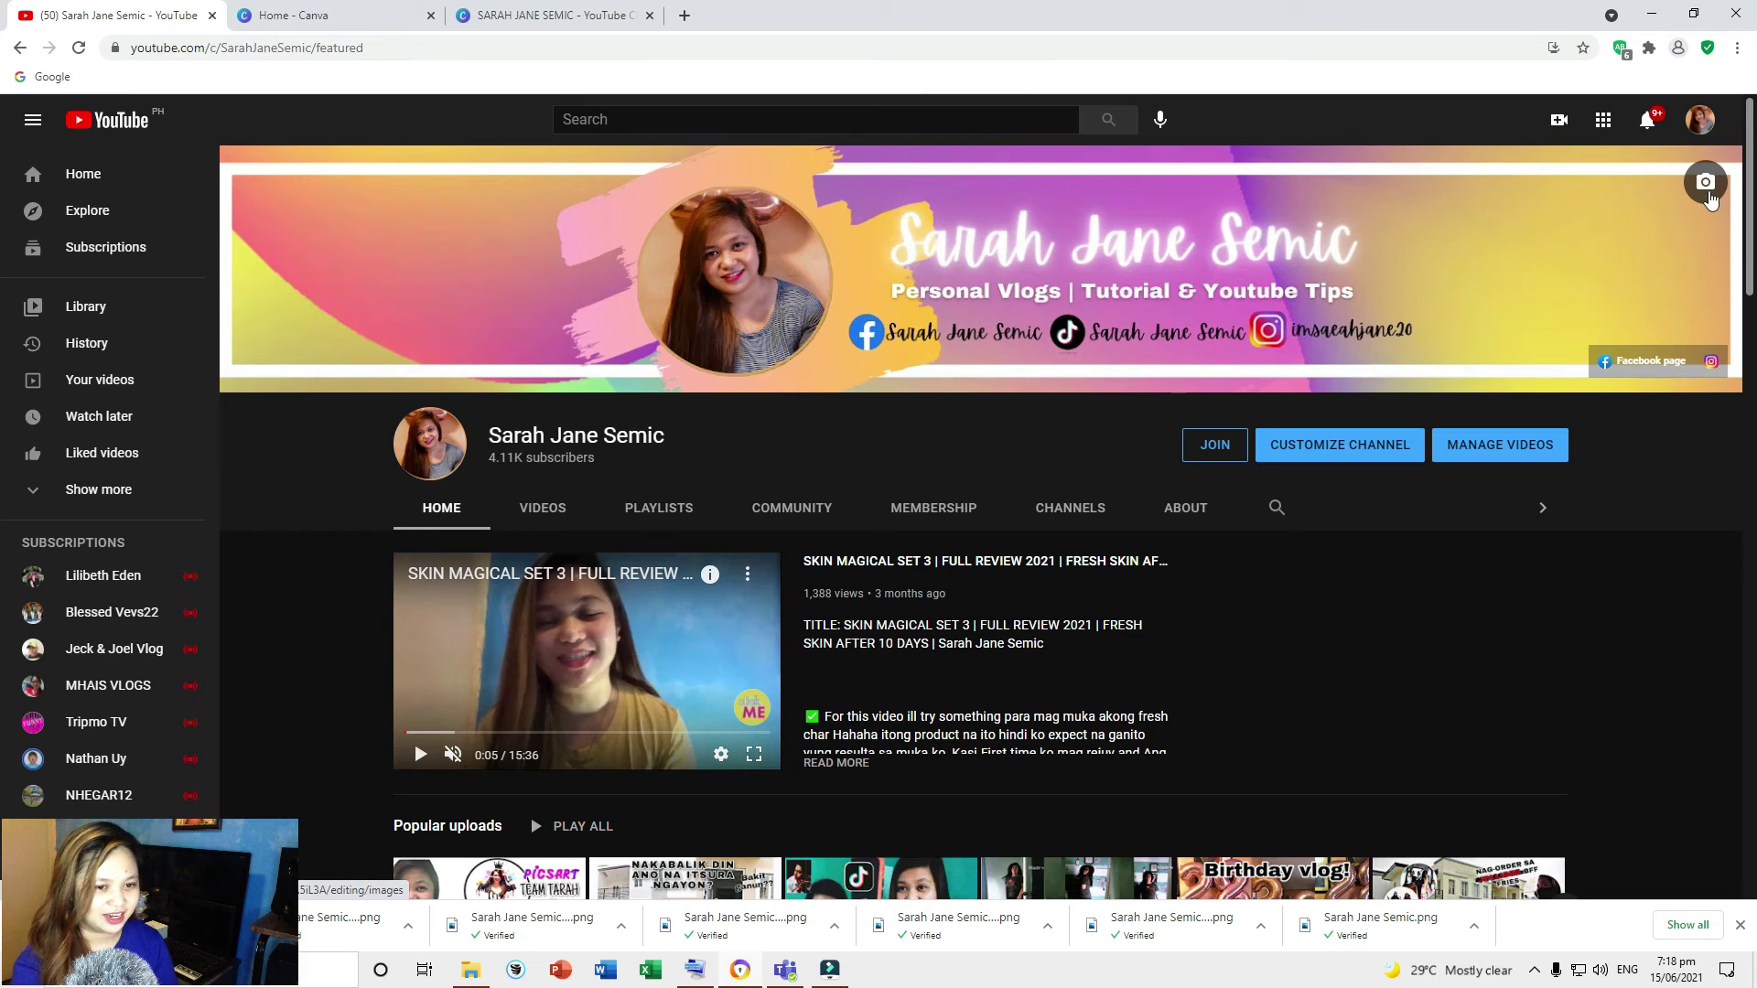
{"action": "left_click", "coordinate": [1708, 186]}
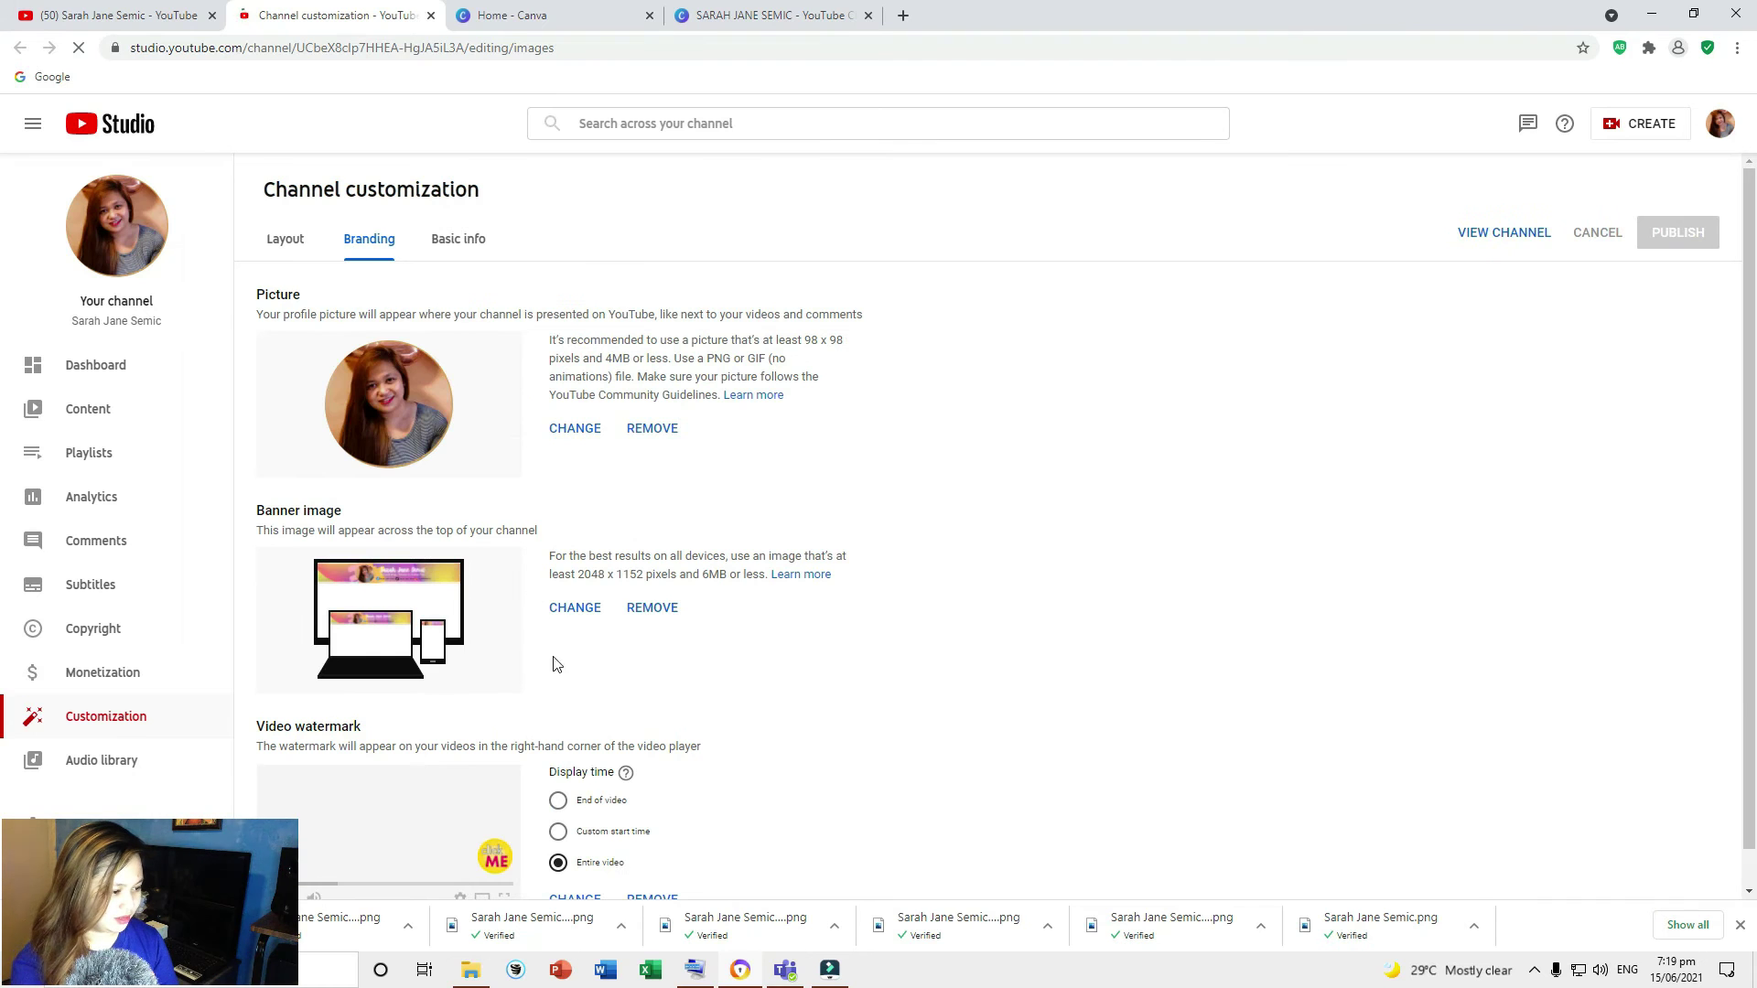
{"action": "left_click", "coordinate": [575, 608]}
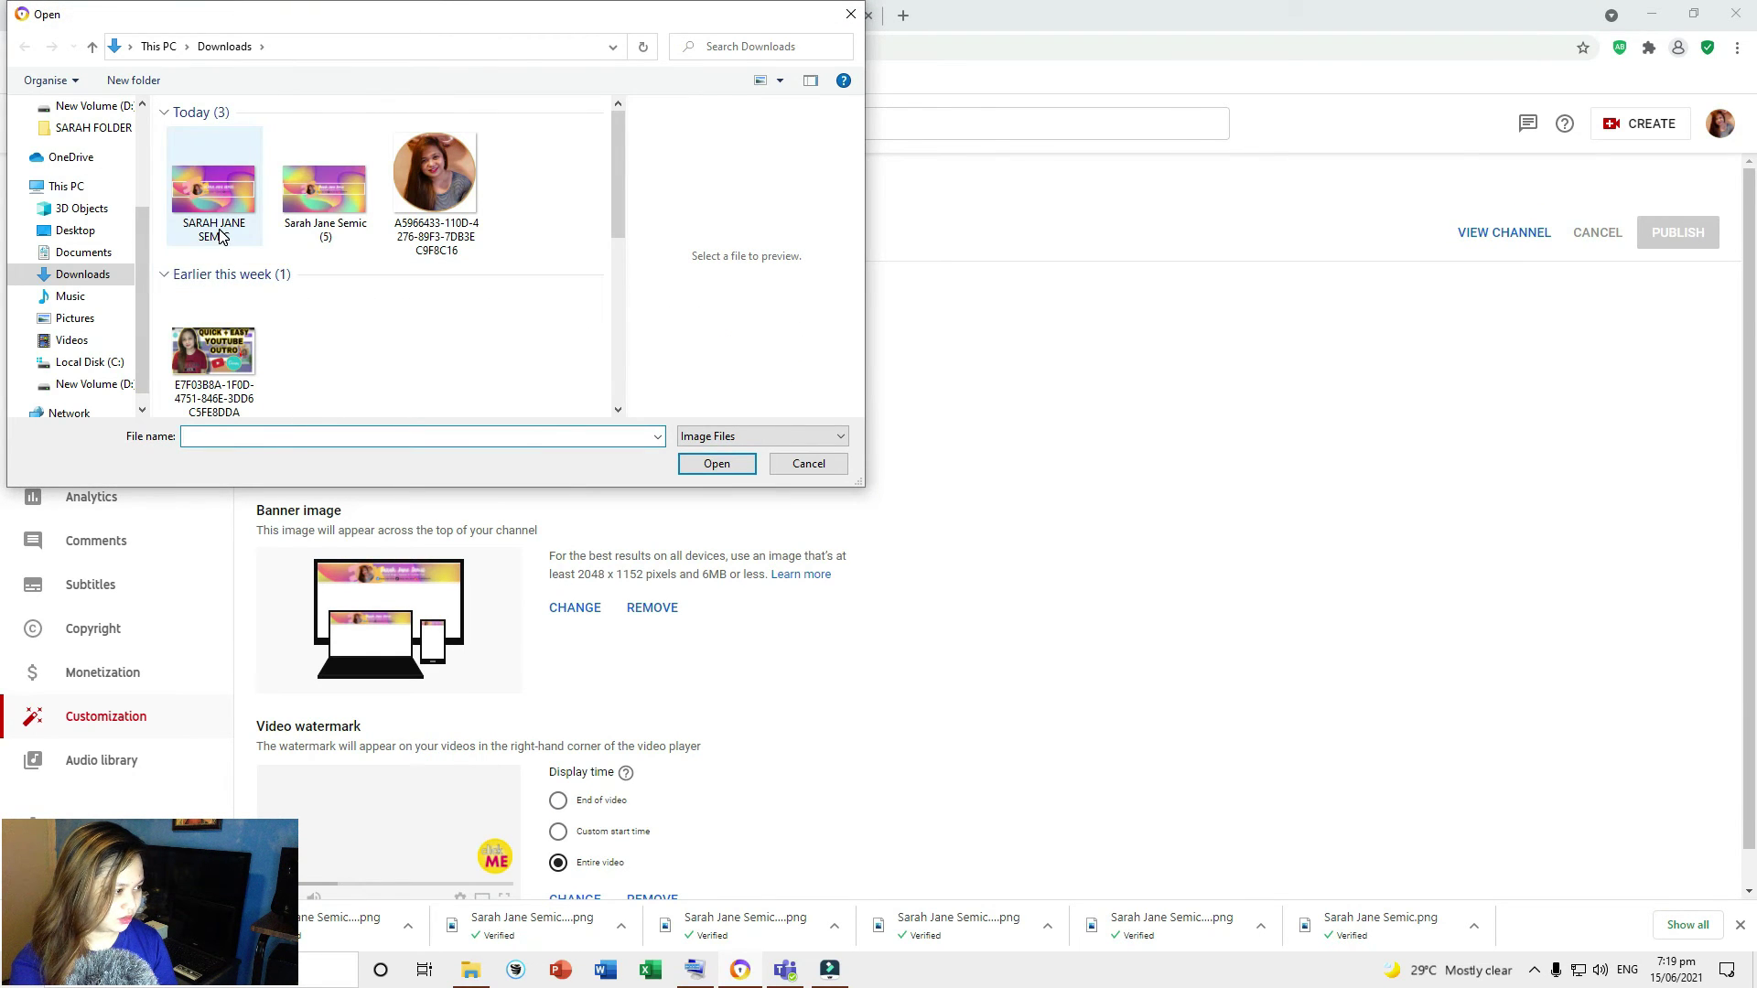
{"action": "left_click", "coordinate": [220, 236]}
{"action": "left_click", "coordinate": [715, 471]}
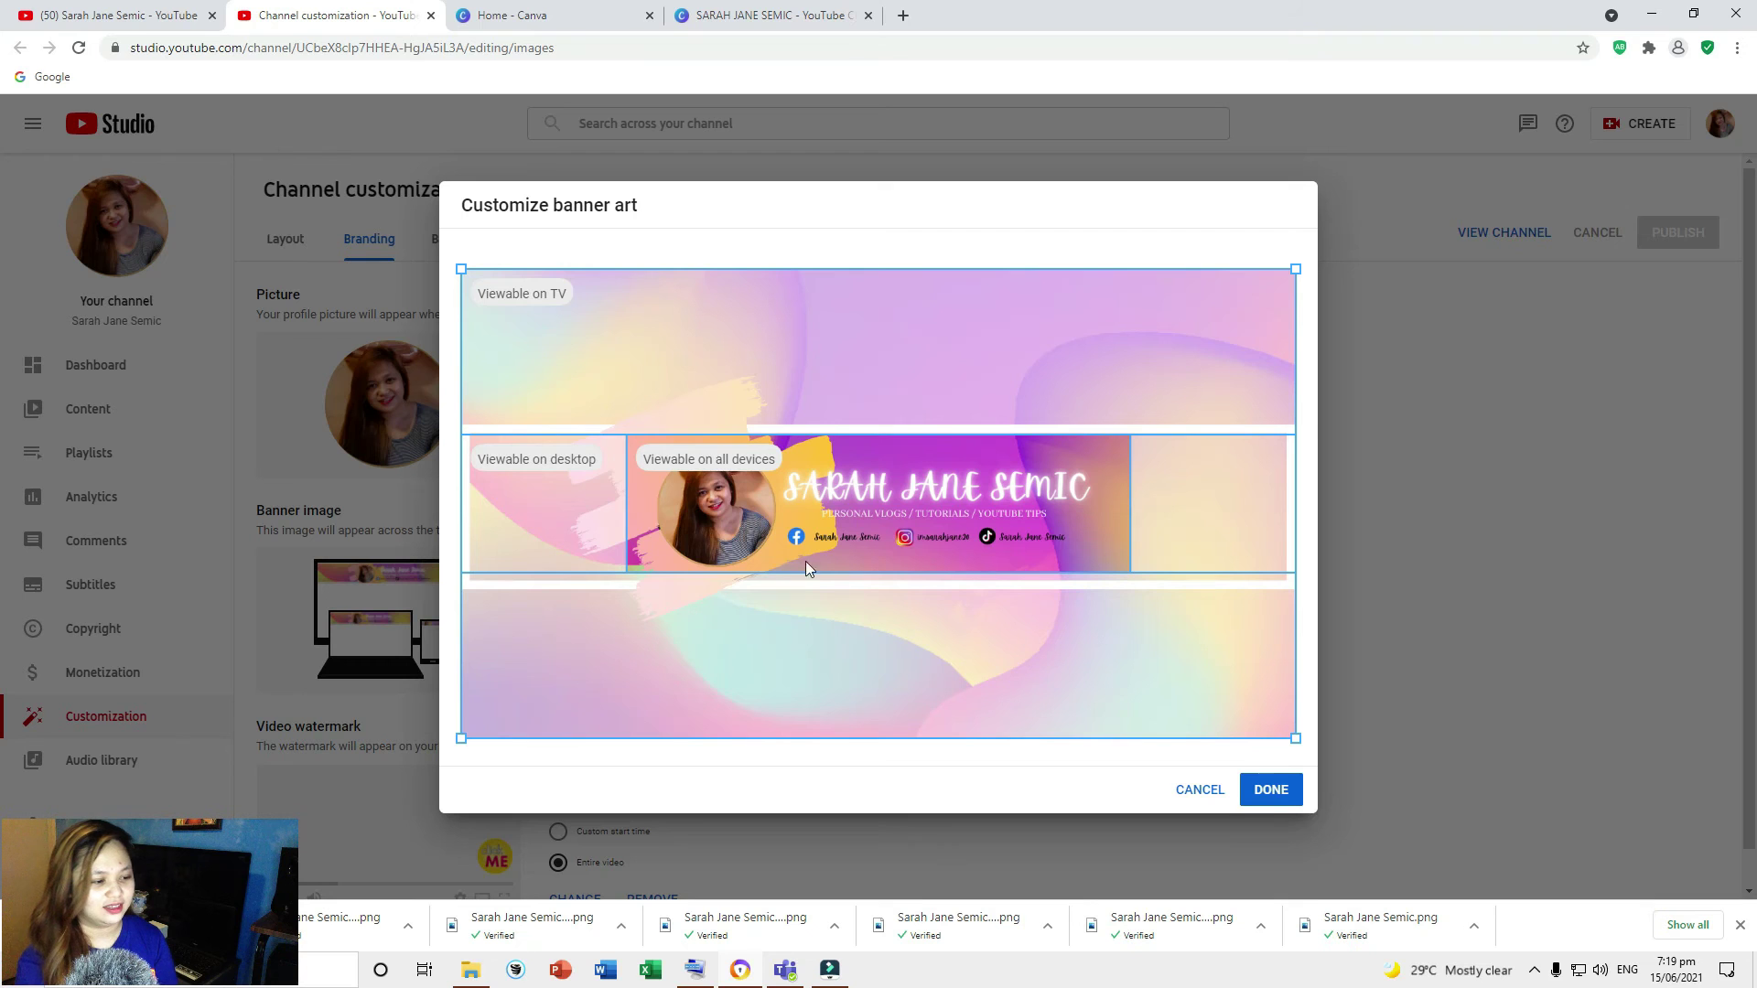
{"action": "left_click", "coordinate": [1272, 794]}
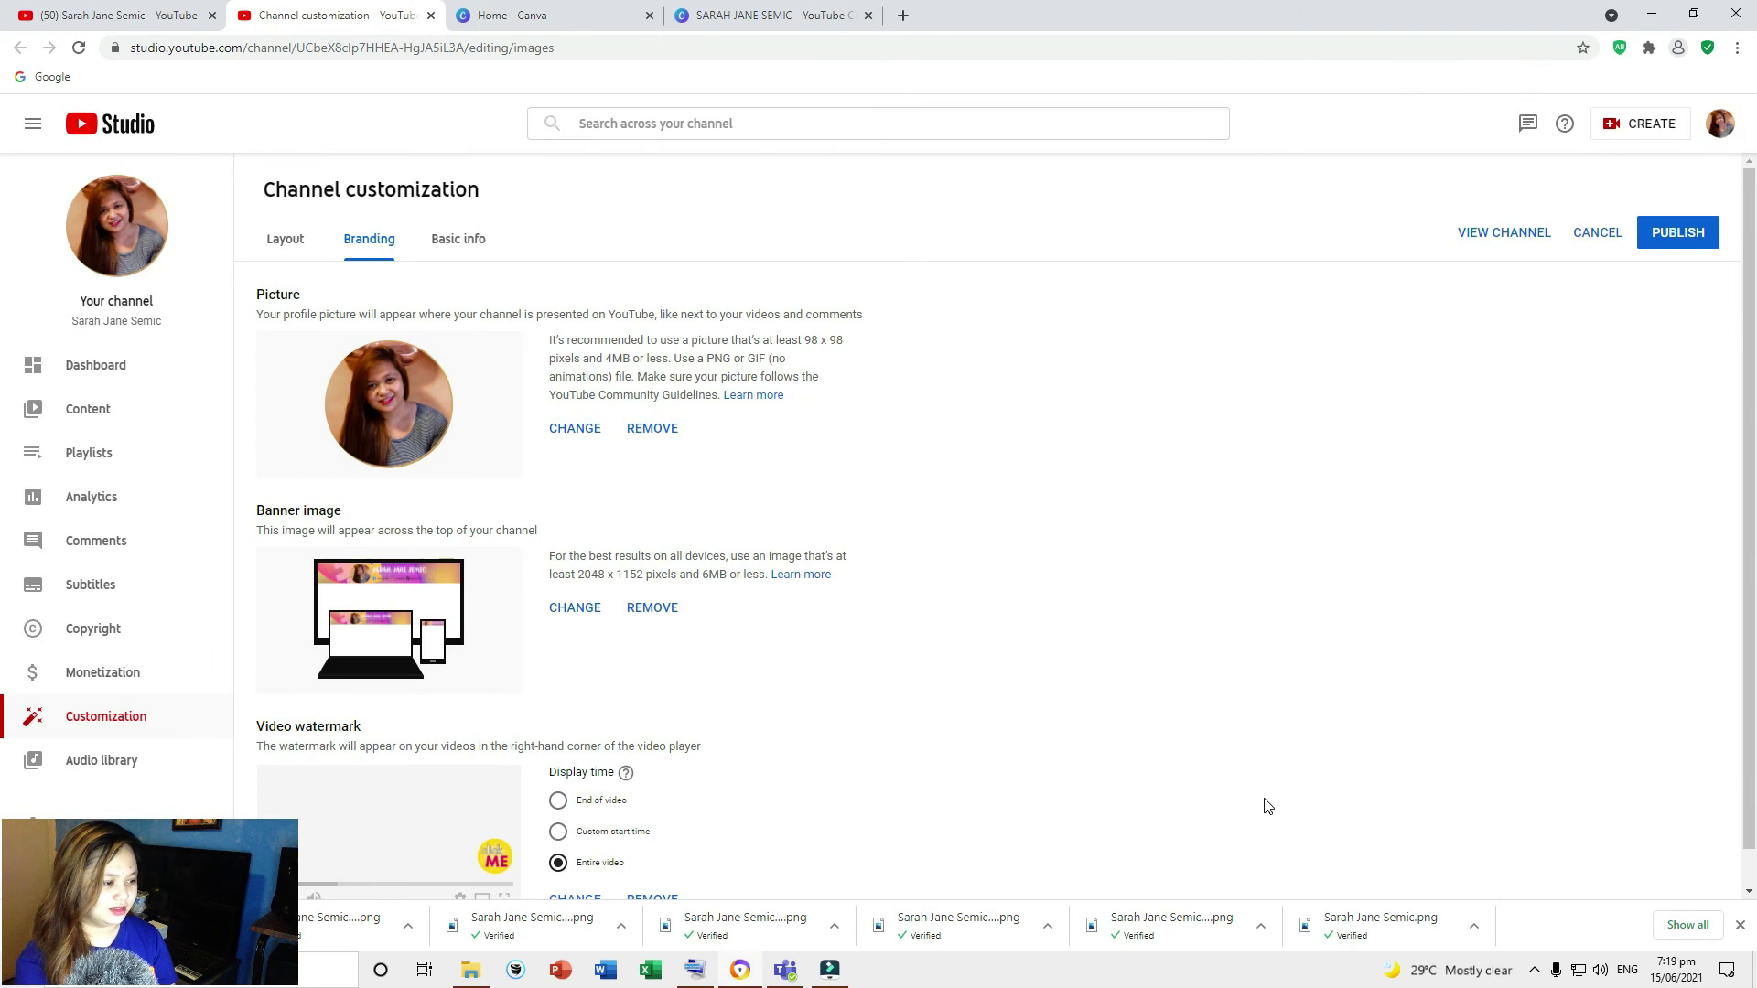
{"action": "left_click", "coordinate": [1687, 233]}
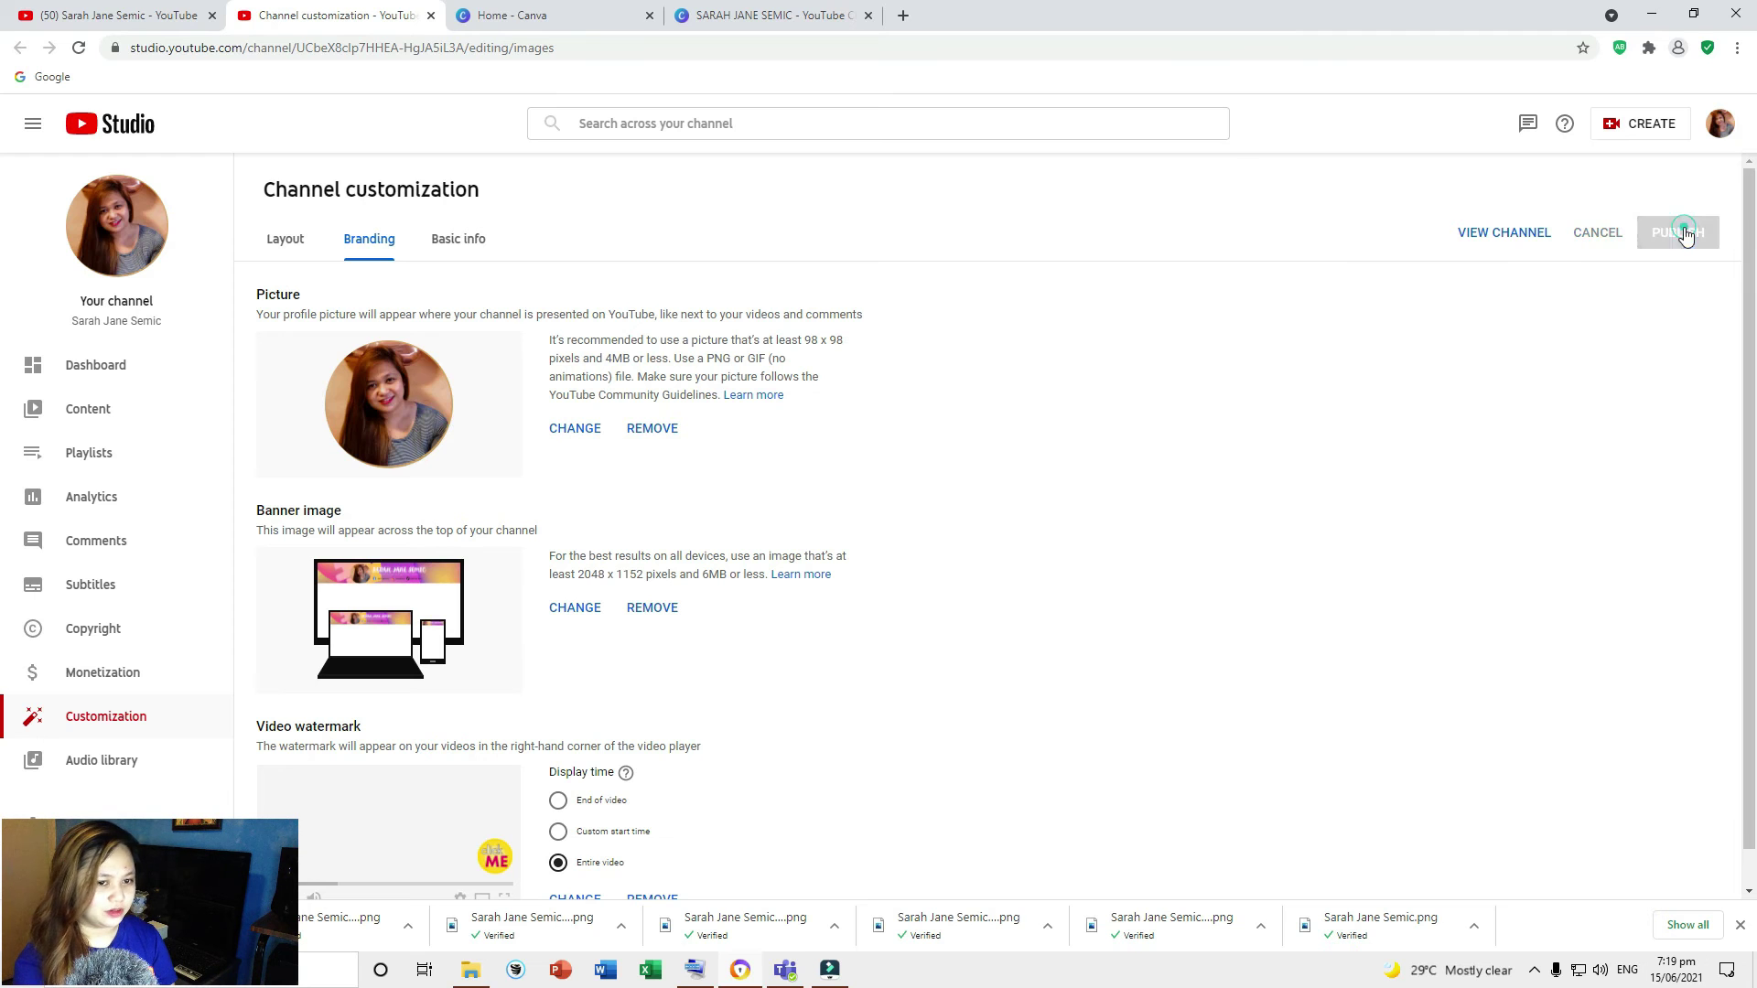
Reload the channel page to check the new banner and pause the channel video.
{"action": "left_click", "coordinate": [151, 15]}
{"action": "left_click", "coordinate": [81, 53]}
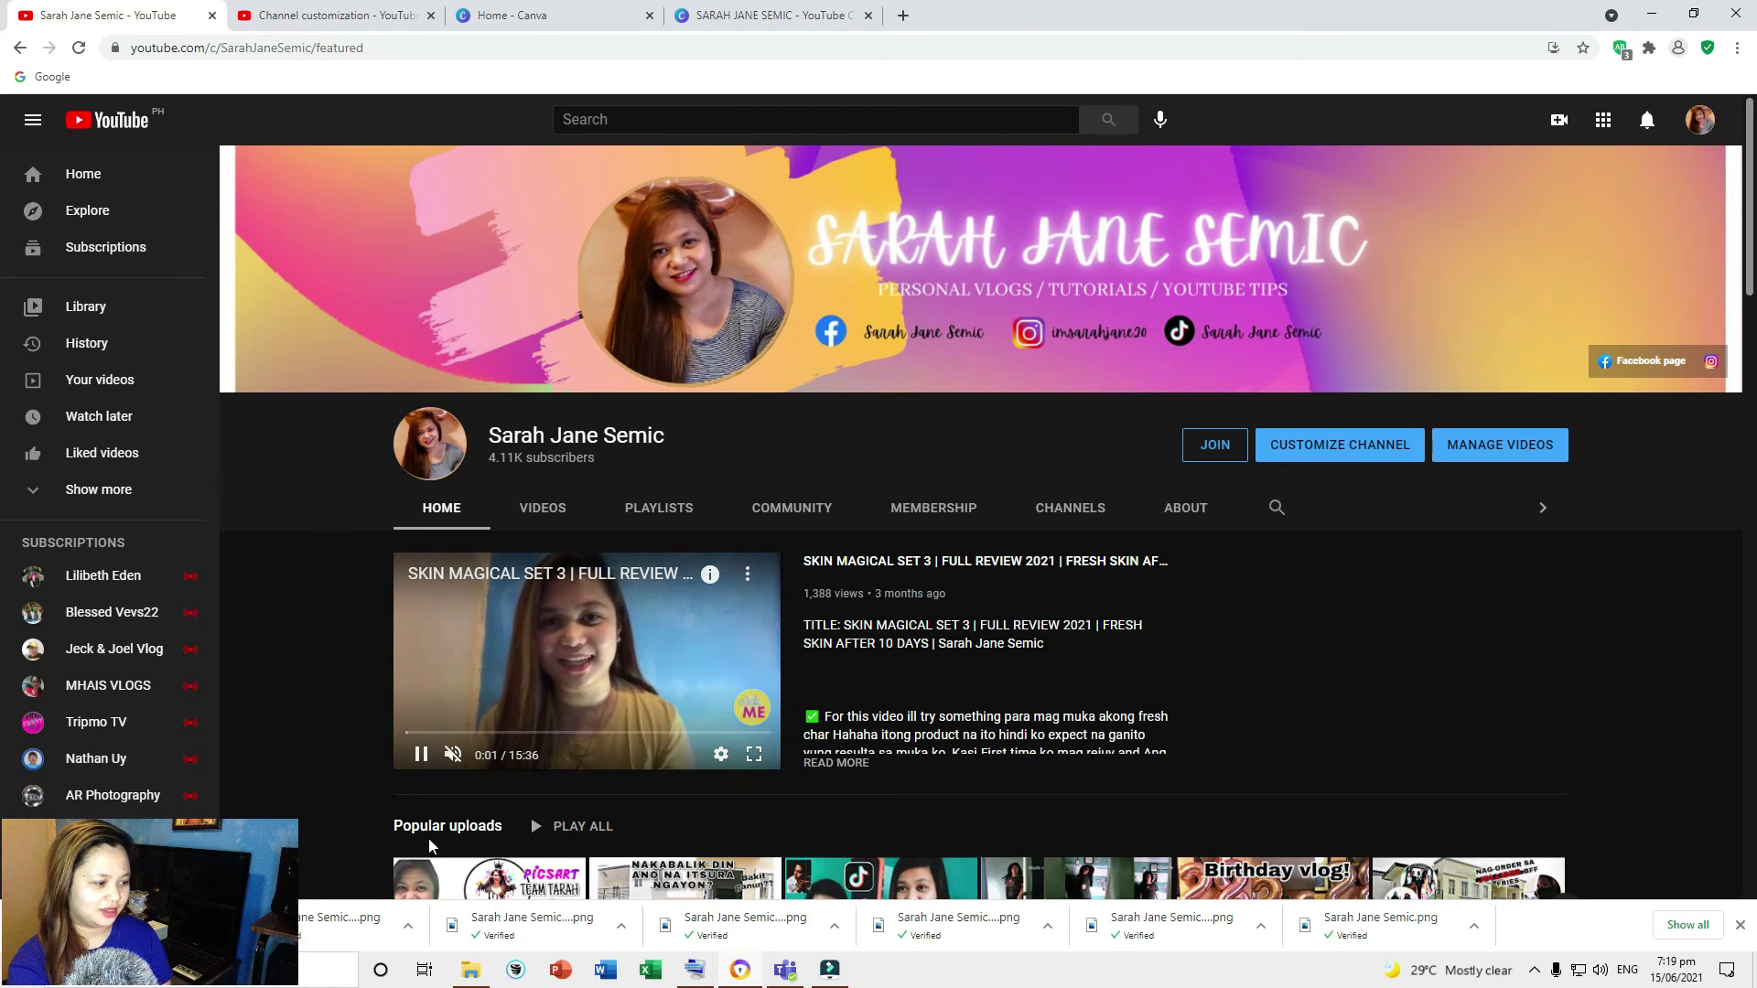
{"action": "left_click", "coordinate": [421, 756]}
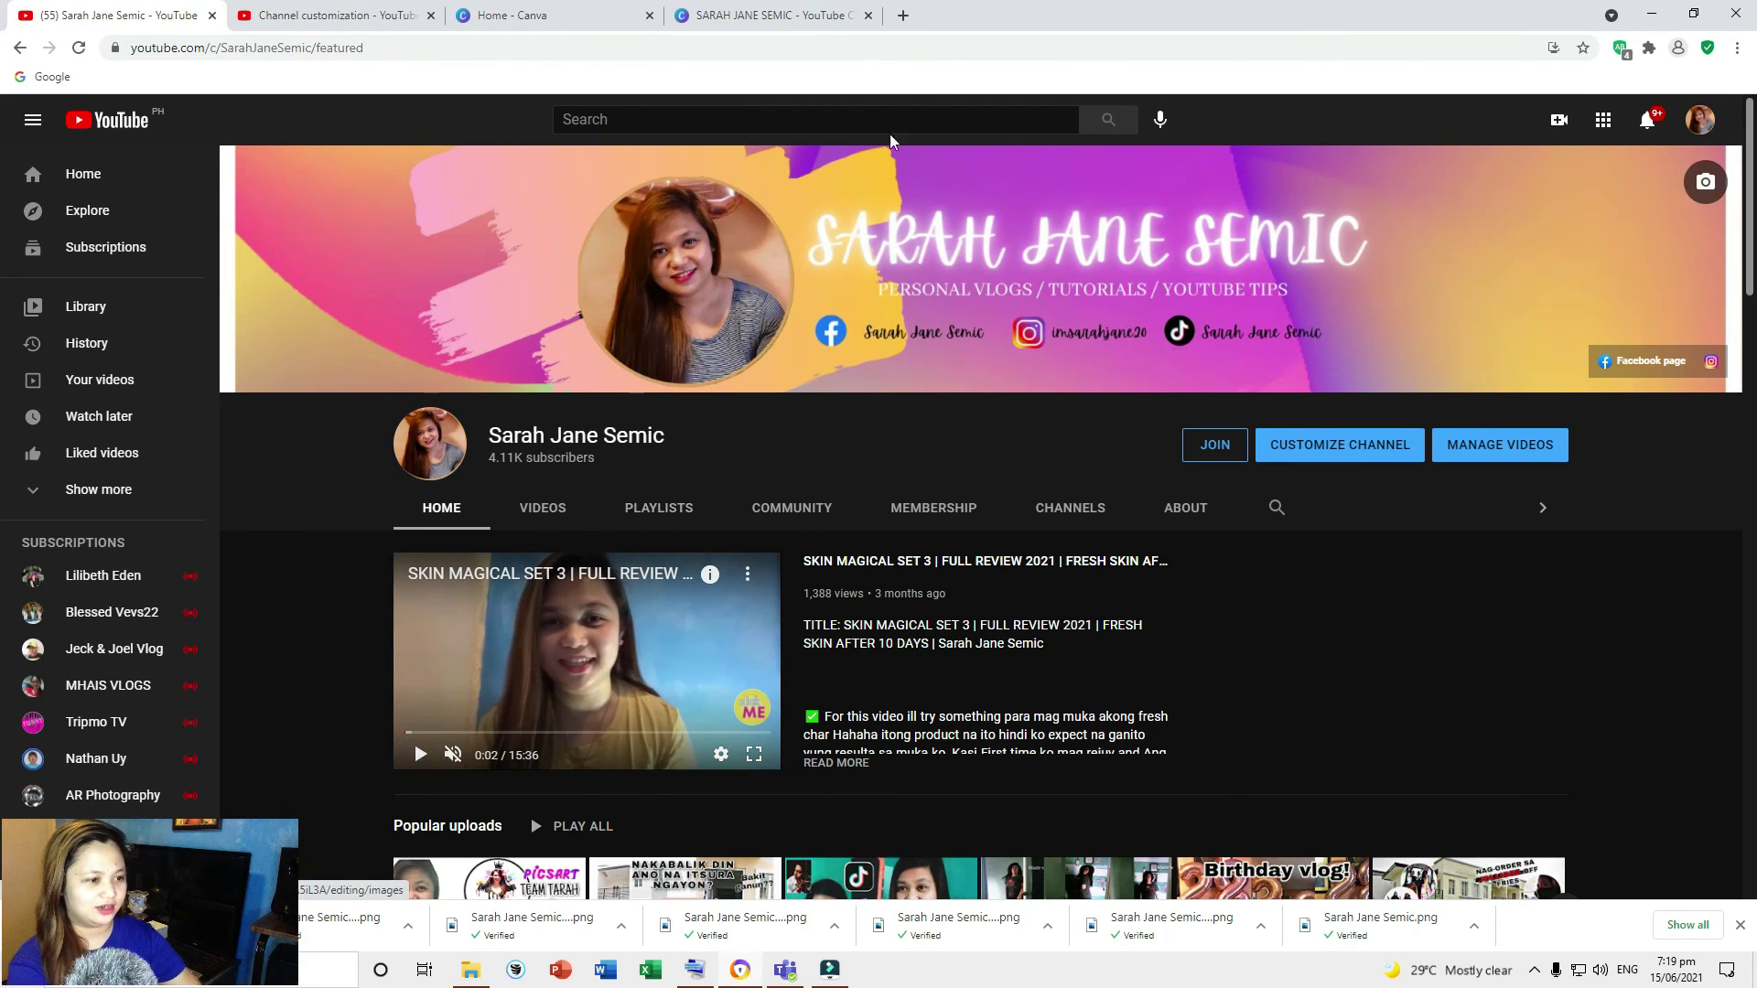